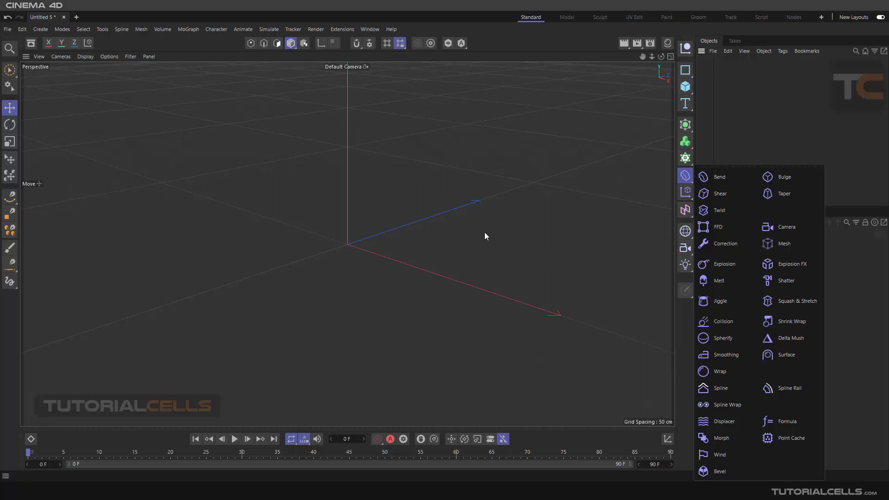
Add a cube primitive to the scene and hide the work plane grid in the viewport
left_click(391, 232)
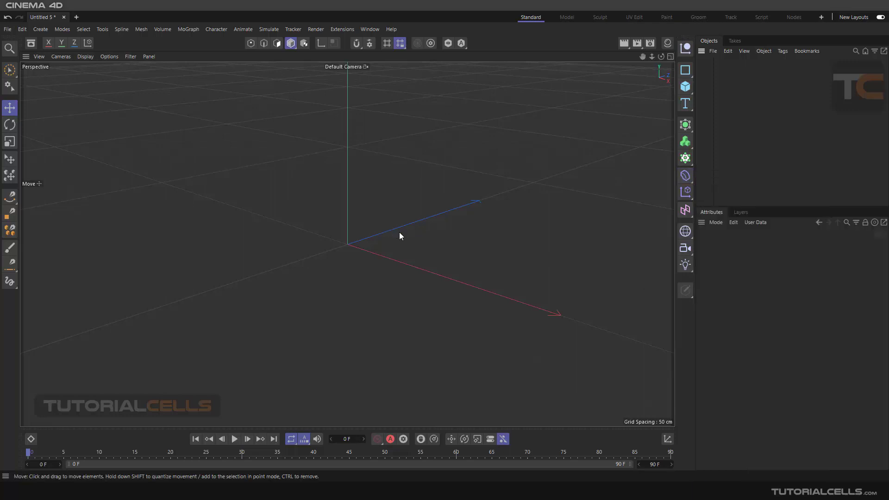
middle_click_drag(399, 232, 393, 234, "alt")
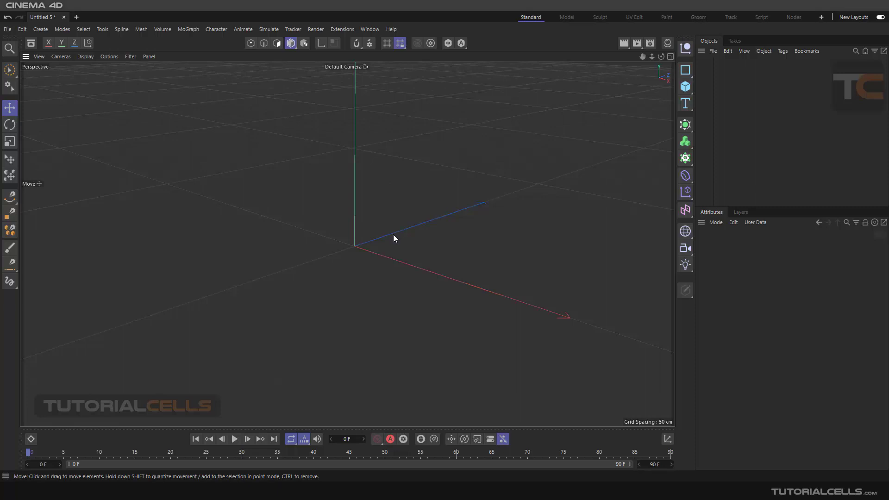
left_click(681, 93)
scroll(354, 198, "down", 2)
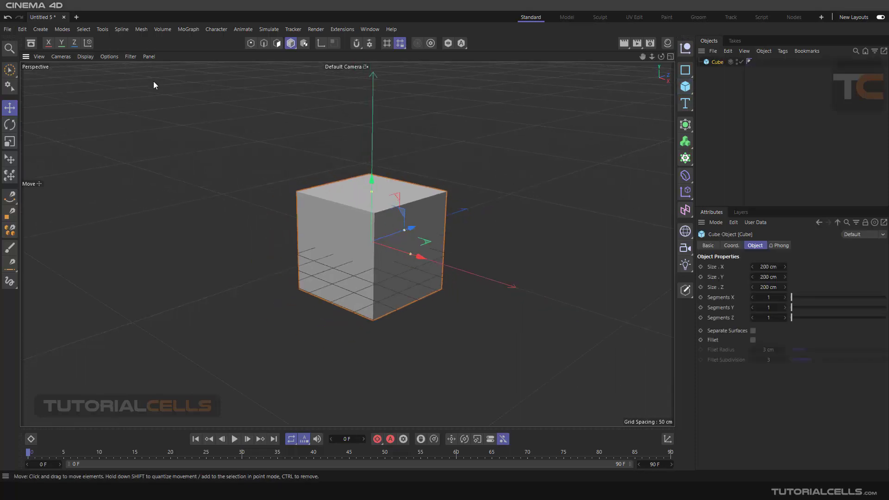
left_click(135, 59)
left_click(148, 108)
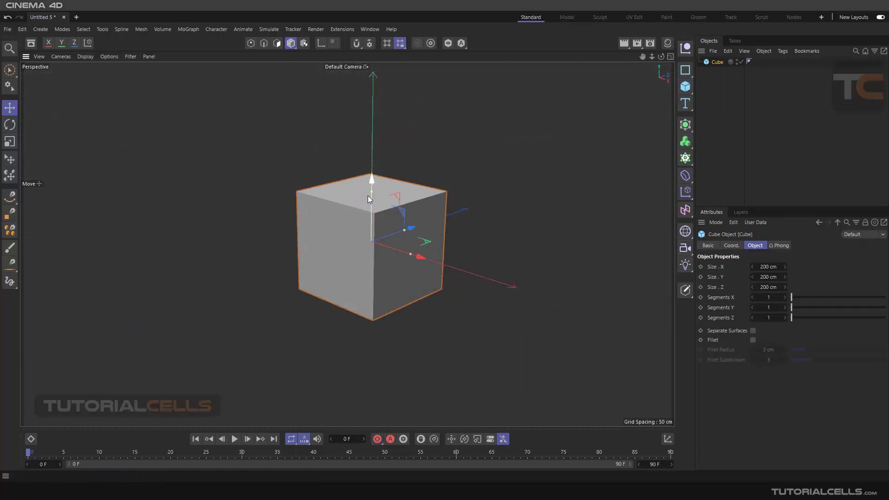
Resize the cube into a tall column about 103 × 602 × 112 cm and show its edge lines in the shaded display
left_click_drag(368, 198, 406, 106)
scroll(408, 162, "down", 2)
left_click_drag(431, 240, 412, 221)
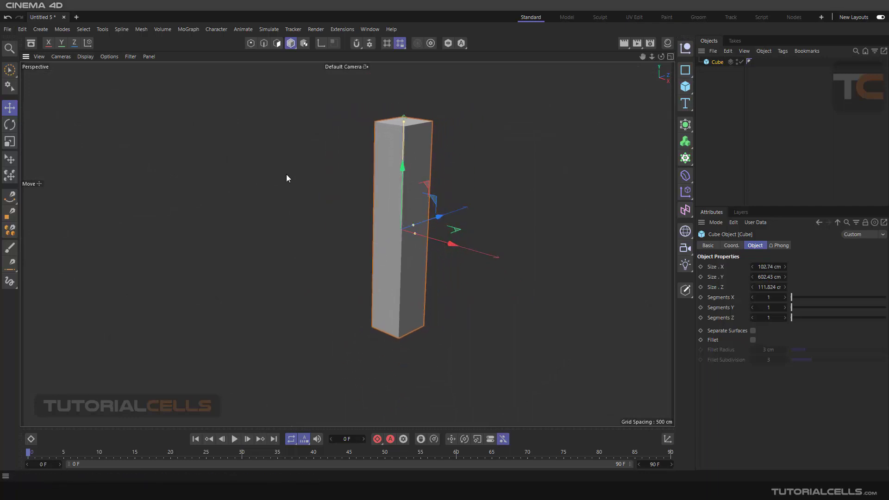
left_click(82, 58)
left_click(91, 81)
scroll(348, 176, "up", 1)
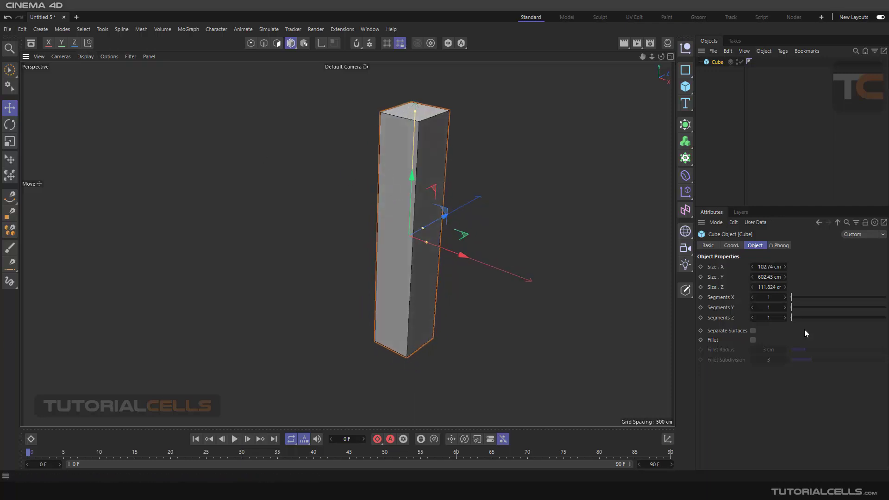
Increase the cube's segments to 28 in X, 82 in Y and 18 in Z
left_click_drag(796, 299, 886, 301)
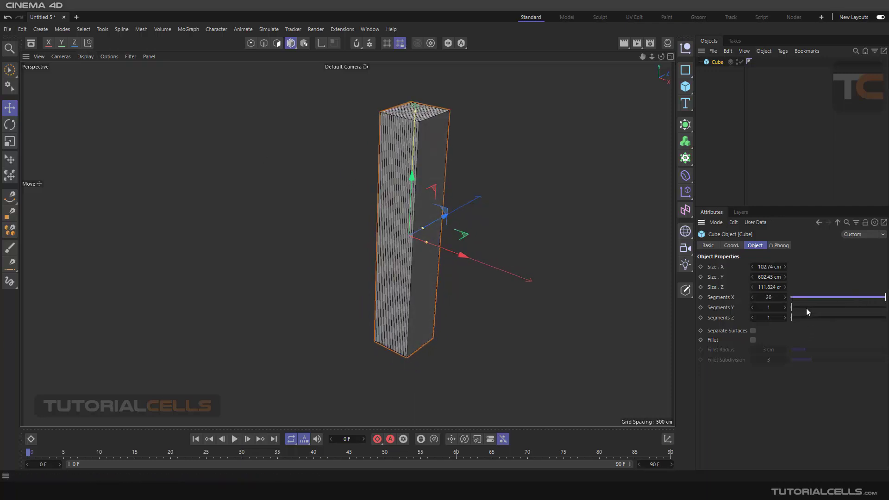
left_click_drag(793, 307, 886, 308)
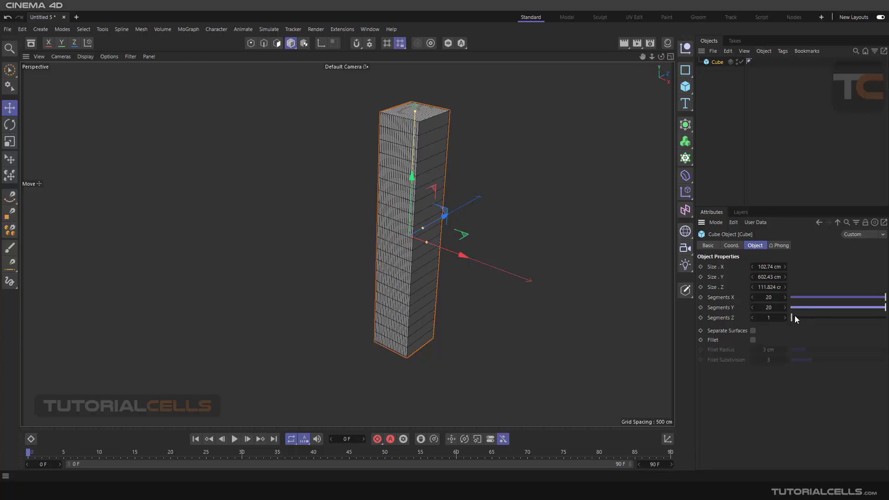
left_click_drag(795, 318, 832, 319)
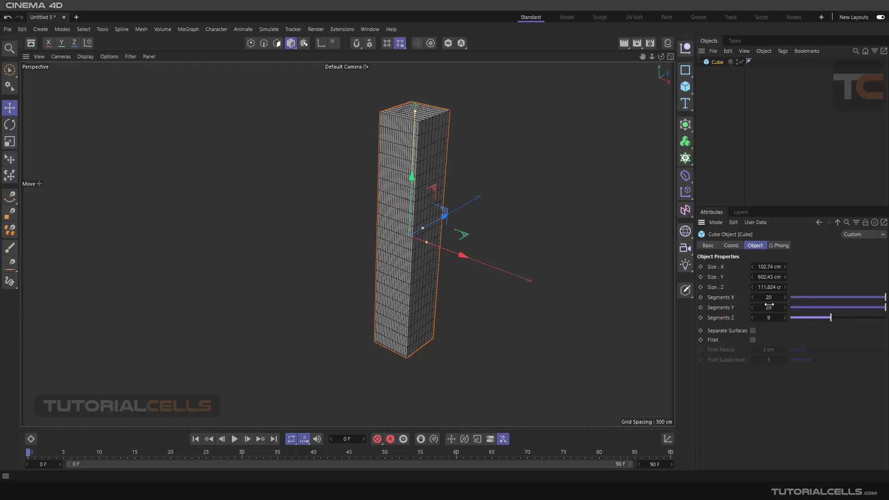
left_click_drag(770, 306, 820, 306)
scroll(410, 195, "up", 2)
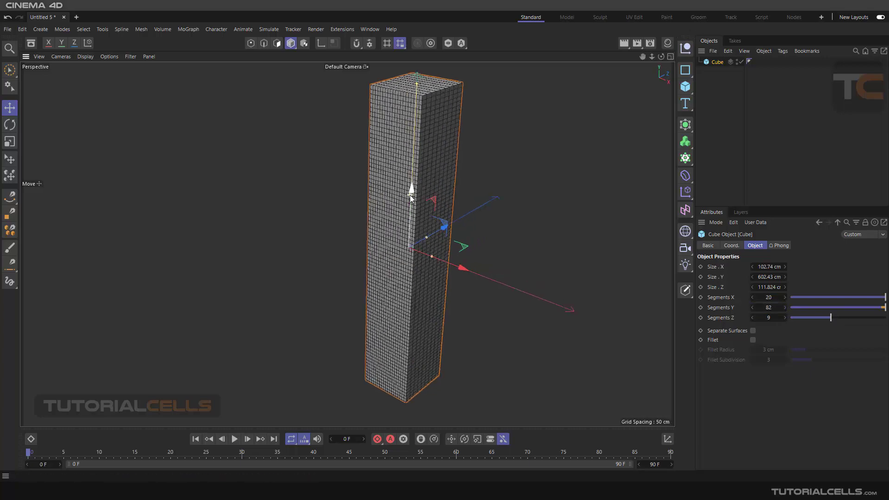
left_click_drag(410, 195, 546, 182, "alt")
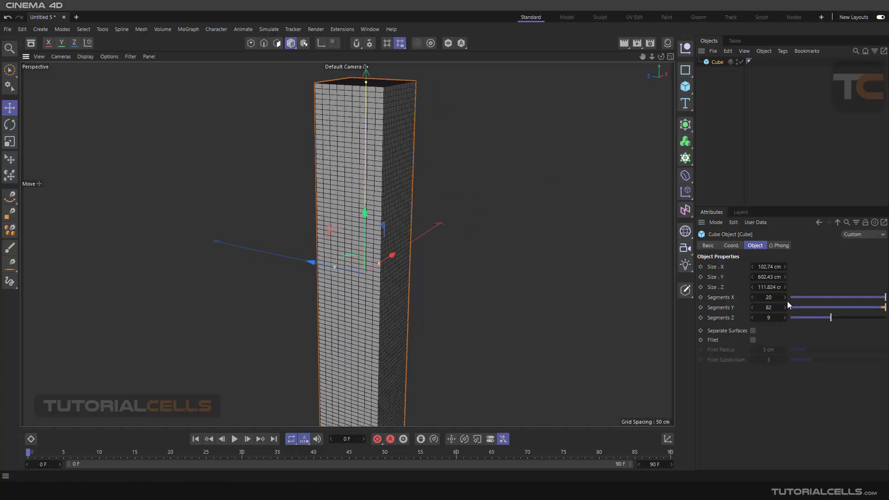
left_click_drag(769, 298, 780, 317)
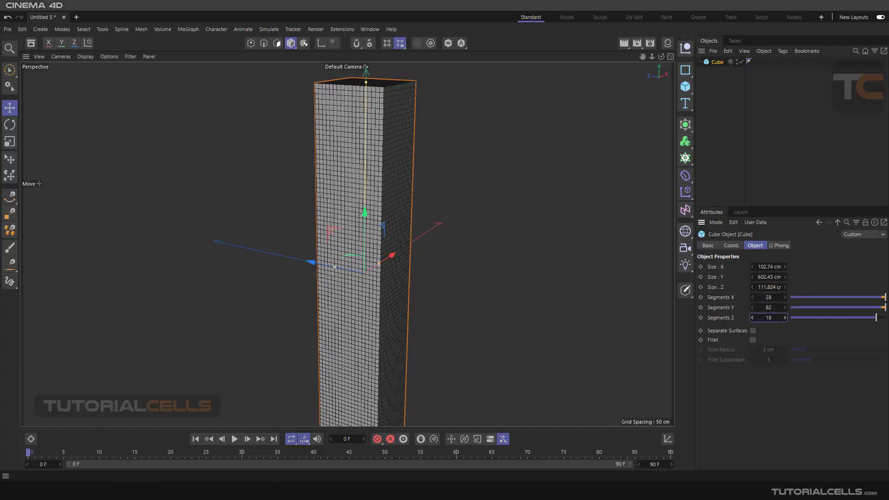
scroll(521, 223, "down", 2)
left_click_drag(520, 224, 366, 216, "alt")
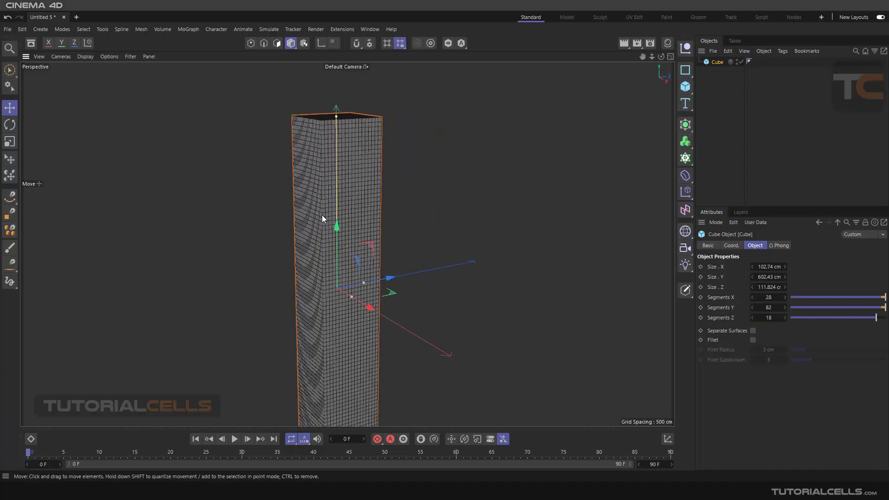
scroll(366, 217, "up", 2)
left_click_drag(414, 201, 445, 205, "alt")
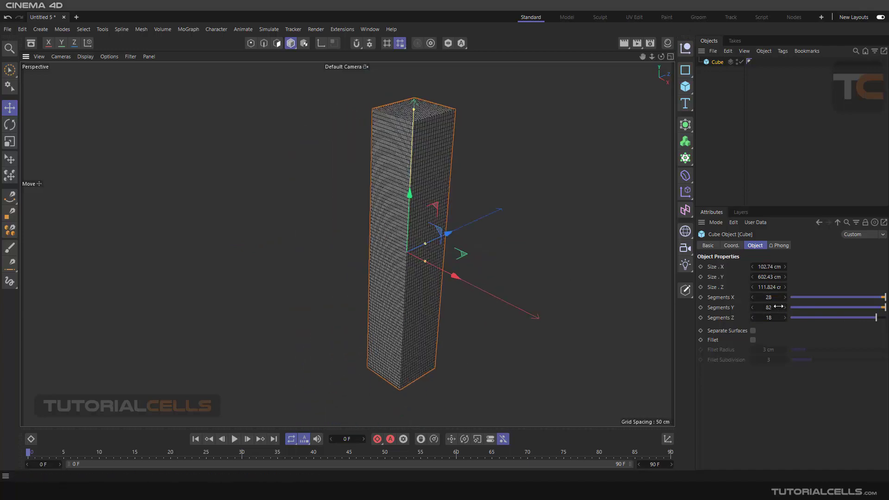
Set the cube's Y segments to 50 and its Z segments to 20
left_click(773, 307)
type("50")
left_click(773, 318)
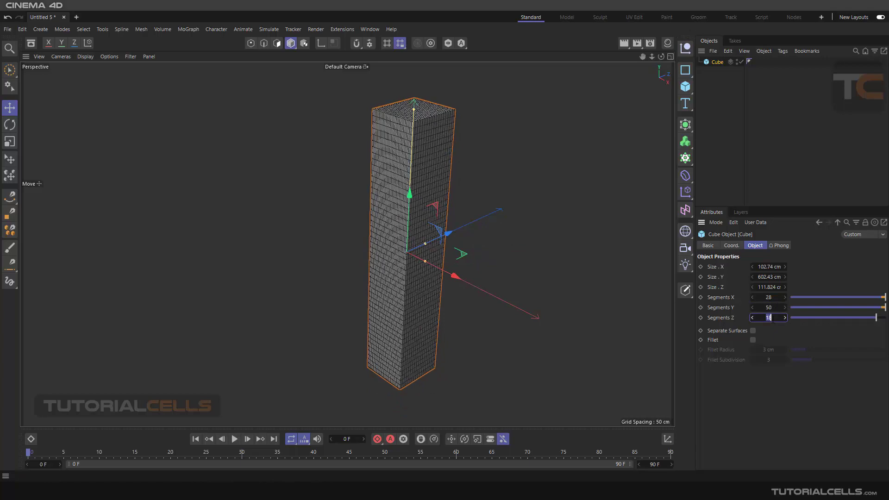
type("20")
key("Return")
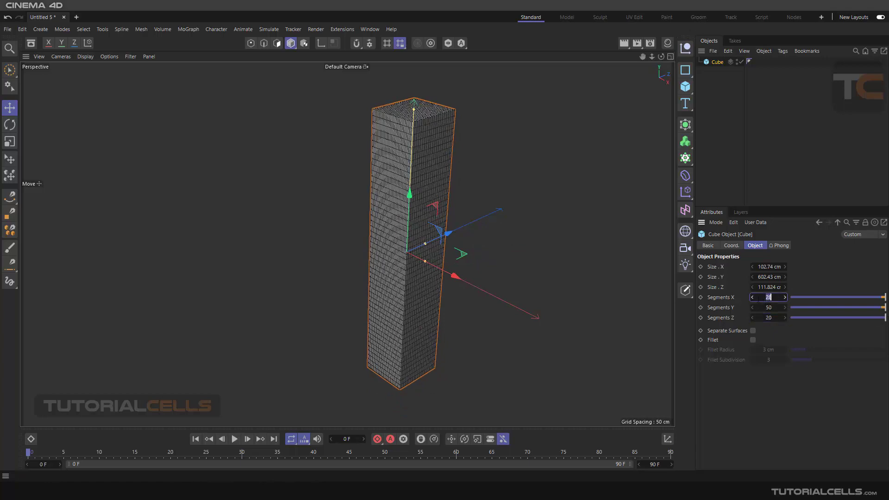
Raise the column along its vertical axis so that its base sits at the world origin's height
scroll(415, 176, "up", 2)
scroll(413, 184, "down", 5)
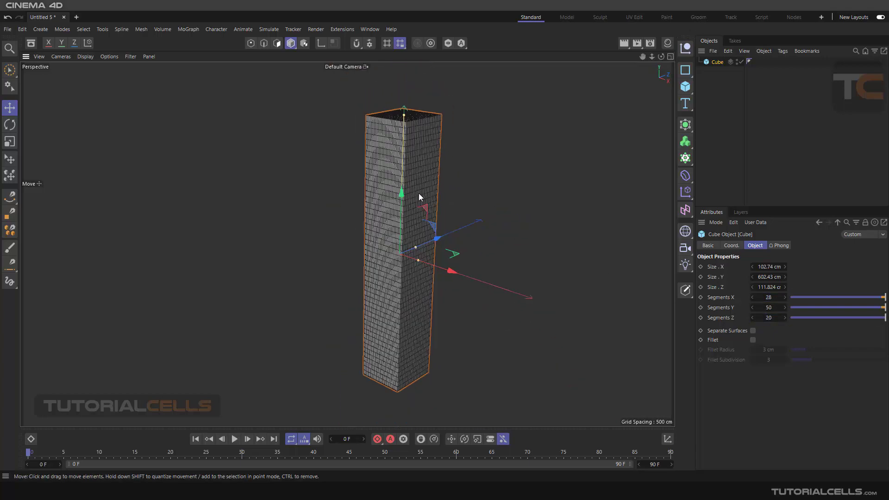
middle_click_drag(415, 206, 417, 215, "alt")
left_click_drag(404, 213, 404, 118)
key("ctrl+z")
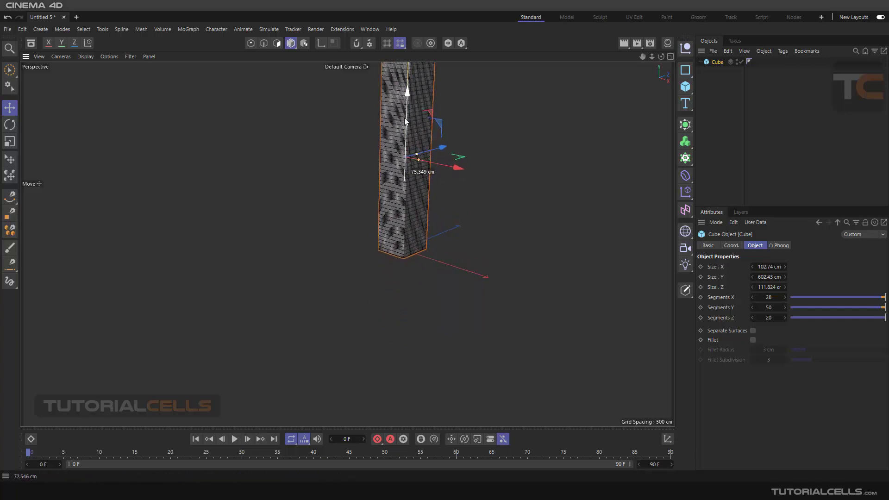
key("ctrl+z")
key("ctrl+z")
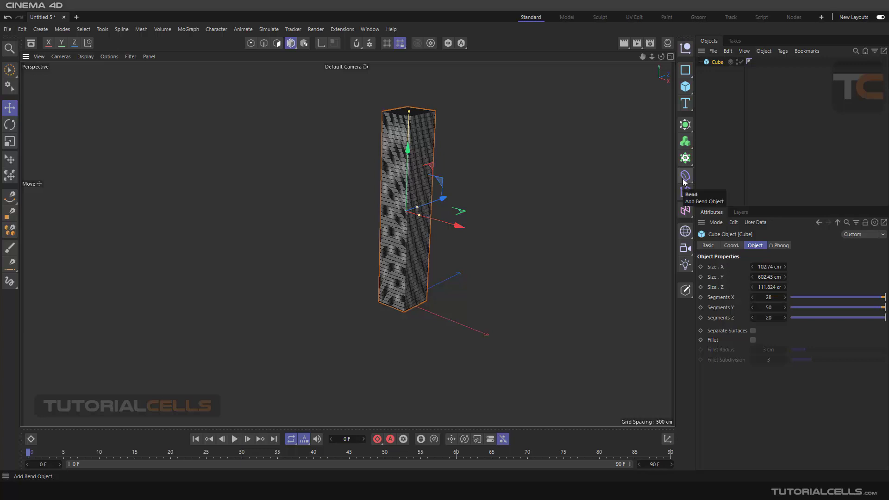
Reduce the cube's segments to 14 in X, 30 in Y and 8 in Z
scroll(440, 209, "down", 2)
mouse_move(441, 209)
left_mouse_down("alt")
mouse_move(423, 222)
mouse_move(425, 211)
left_mouse_up("alt")
scroll(426, 210, "up", 3)
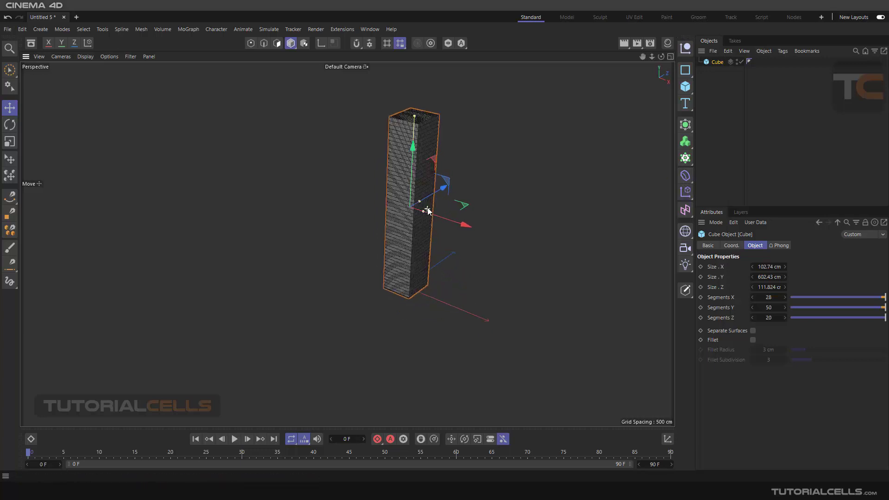
key("ctrl+z")
key("ctrl+z")
key("ctrl+z")
scroll(484, 232, "down", 3)
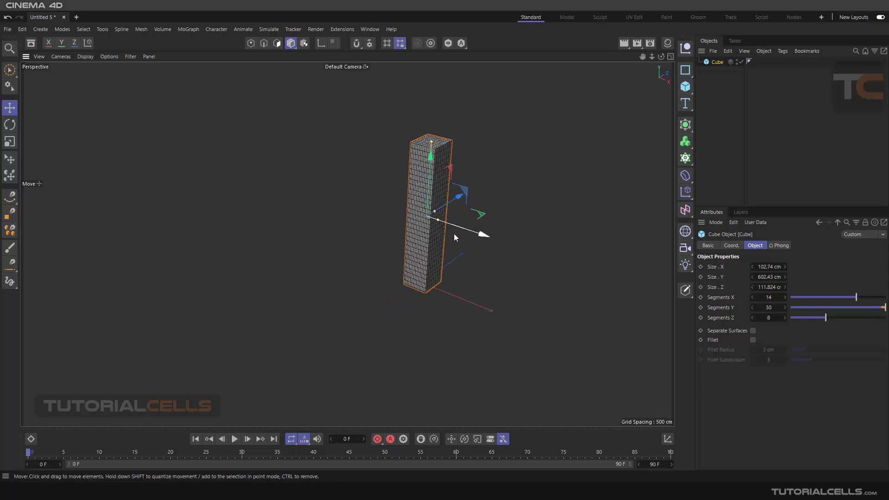
scroll(434, 235, "down", 1)
middle_click_drag(436, 247, 422, 216, "alt")
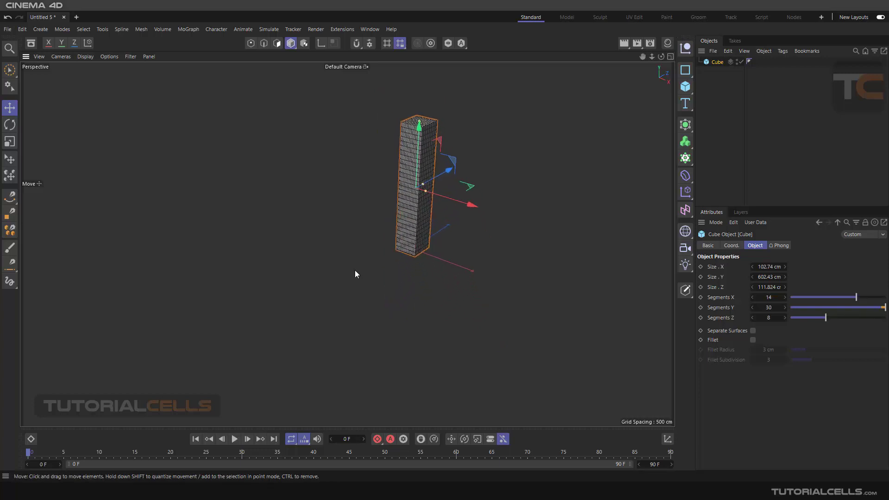
Record cube keyframes at frames 0 and 30, moving the cube in the negative Z direction between them
mouse_move(443, 180)
left_mouse_down()
mouse_move(388, 216)
mouse_move(448, 190)
left_mouse_up()
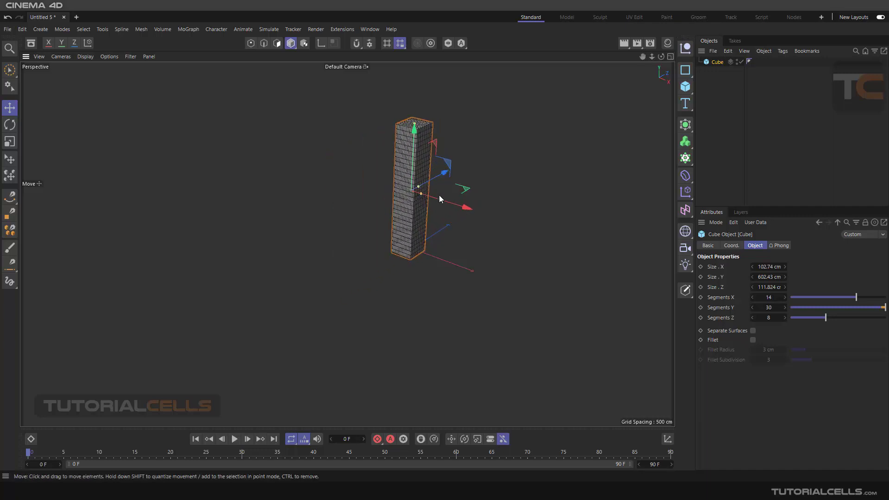
scroll(406, 207, "up", 1)
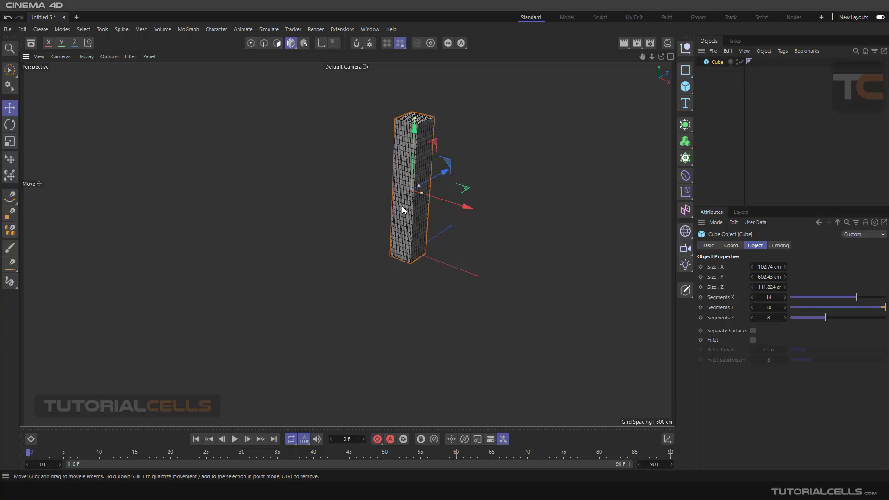
middle_click_drag(316, 329, 332, 307)
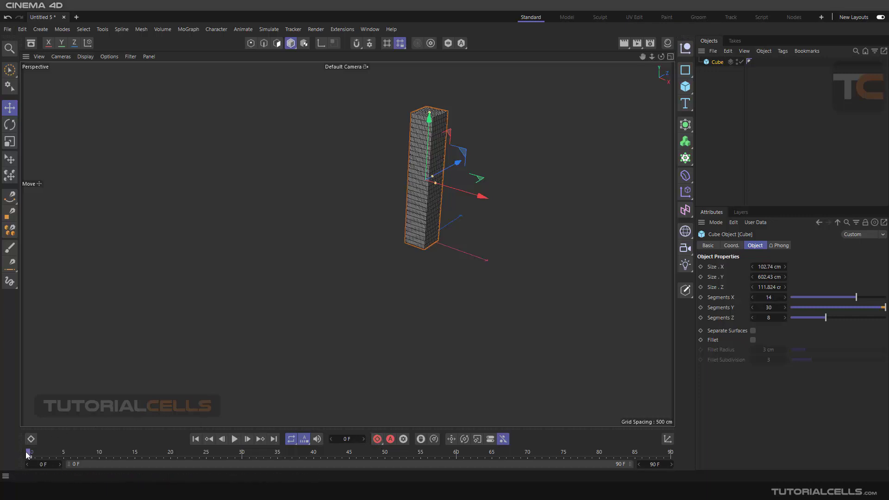
left_click_drag(29, 455, 245, 455)
left_click_drag(455, 165, 407, 197)
left_click(377, 443)
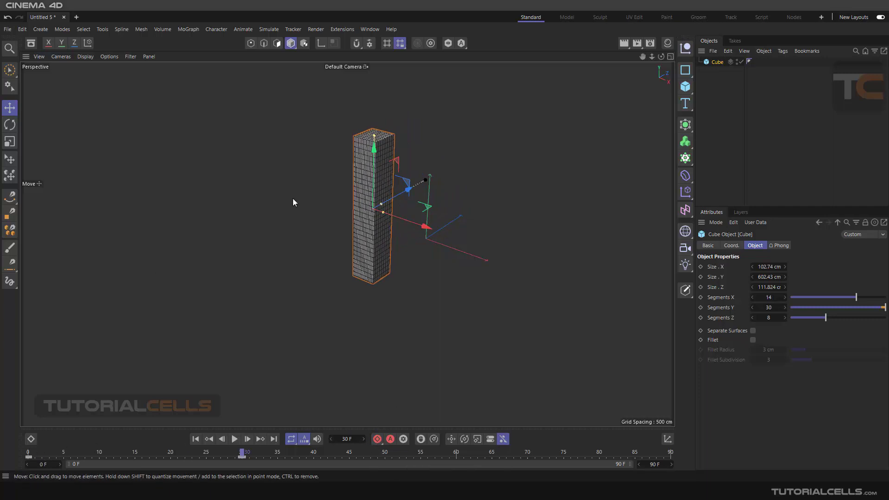
Copy the cube's frame 0 keyframe to frame 60 and return the playhead to frame 0
left_click(28, 459)
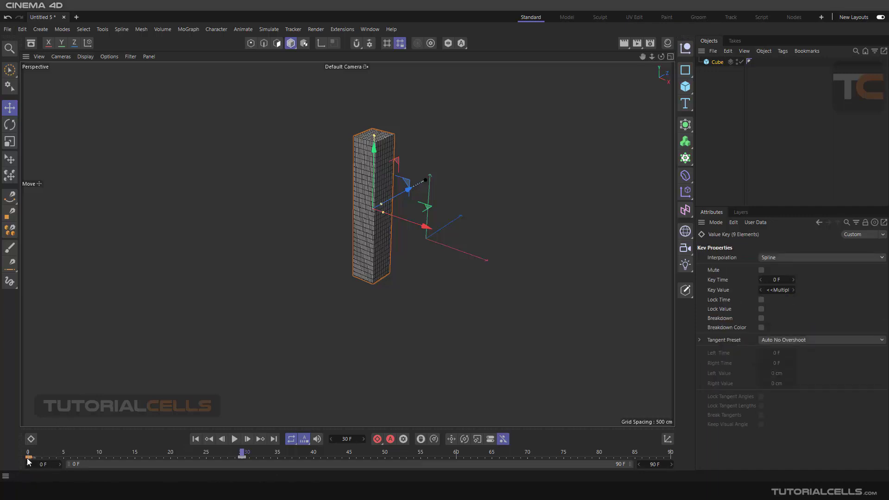
left_click_drag(242, 458, 459, 442)
left_click_drag(456, 454, 13, 433)
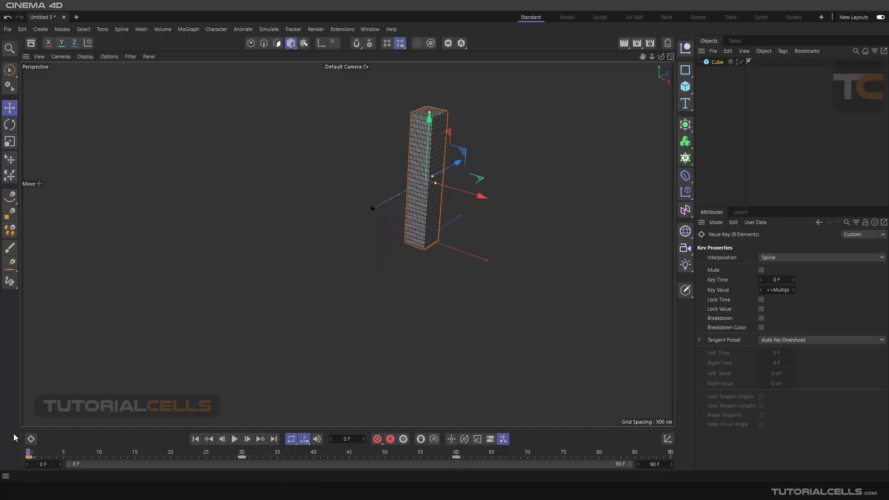
Play the cube's animation to review its movement and rewind to the first frame
left_click(235, 439)
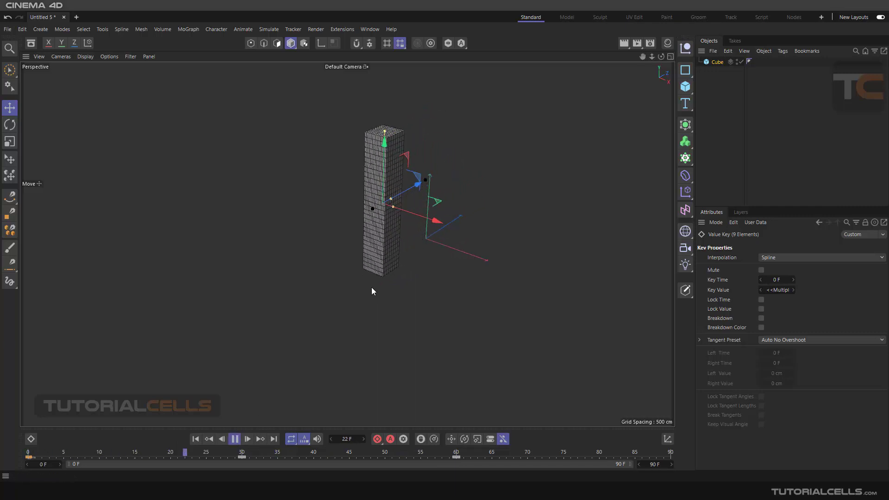
left_click(235, 439)
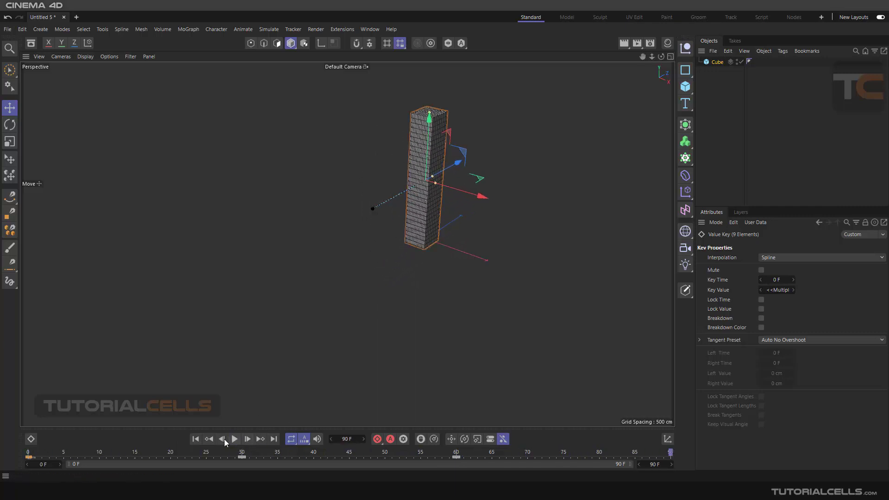
left_click(198, 440)
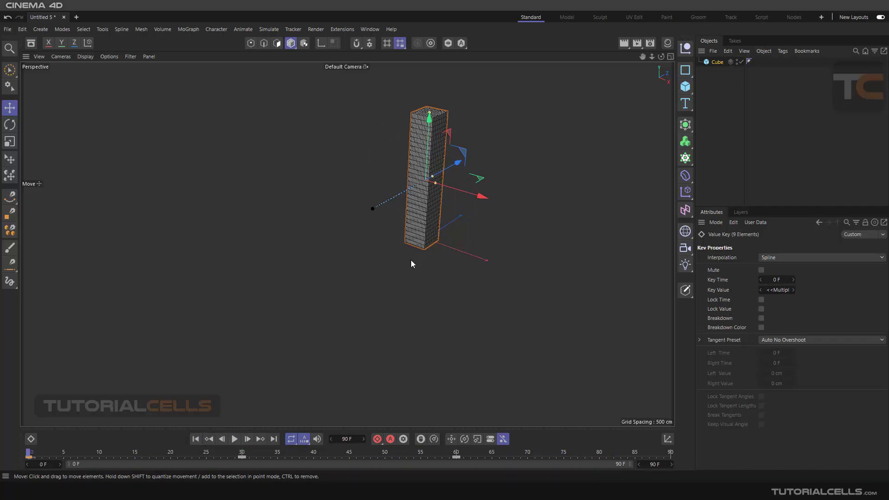
middle_click_drag(410, 260, 344, 260, "alt")
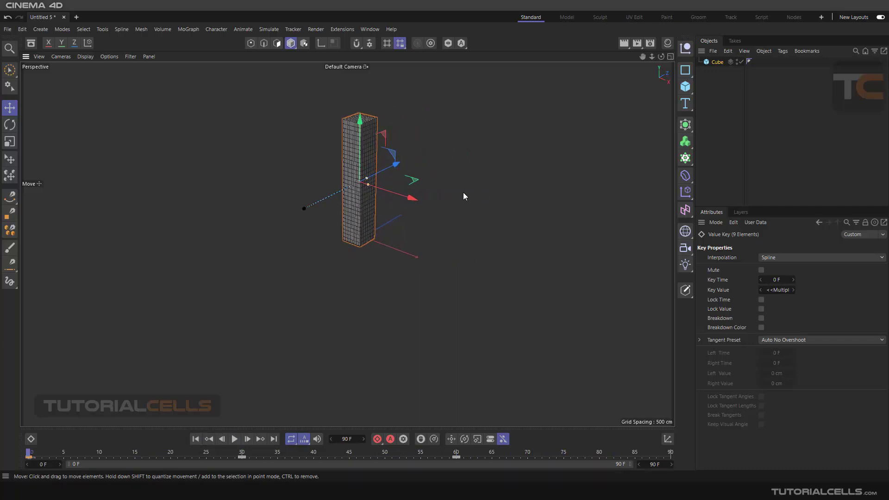
Open the Dope Sheet timeline below the viewport and place its playhead on the cube's keyframes at frame 0
right_click(518, 92)
left_click(536, 355)
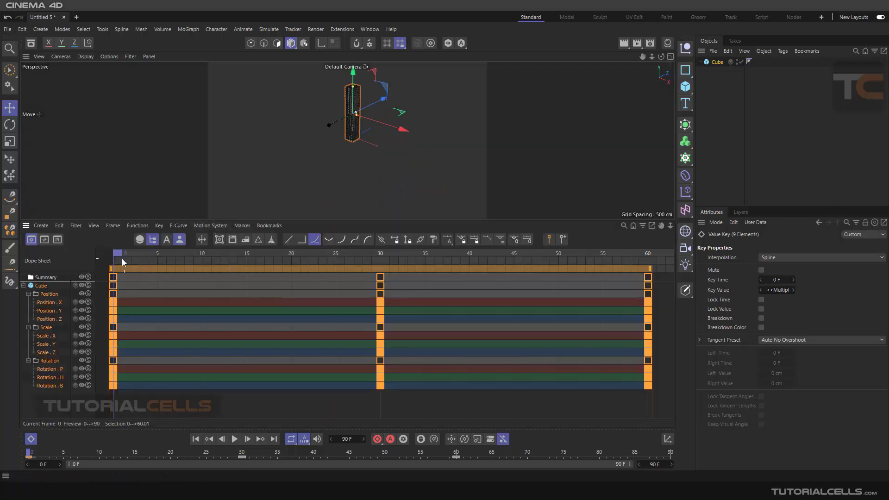
left_click_drag(121, 258, 111, 283)
mouse_move(115, 279)
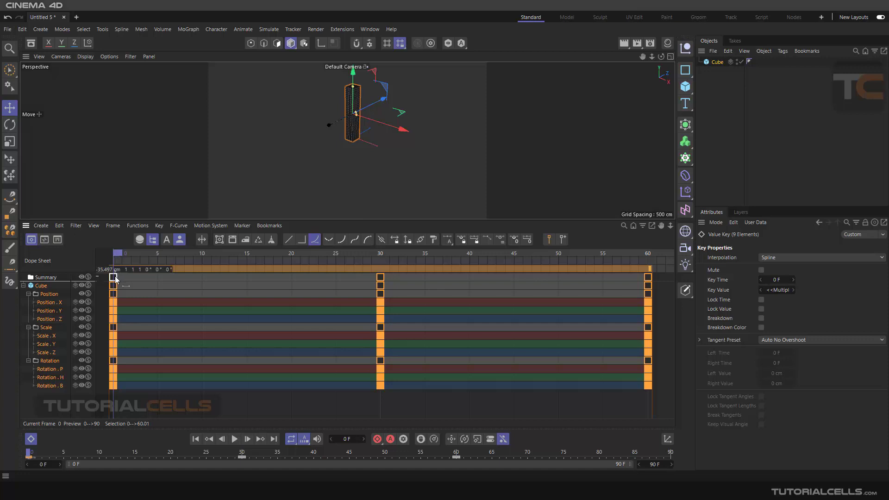
left_click_drag(117, 256, 82, 244)
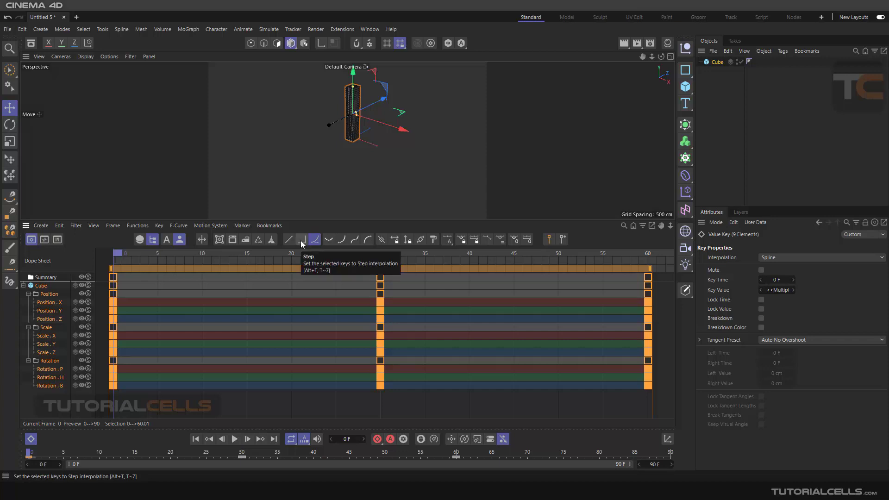
Set all of the cube's selected keyframes to Step interpolation and play the animation in the full viewport, rewinding to the first frame
left_click(301, 240)
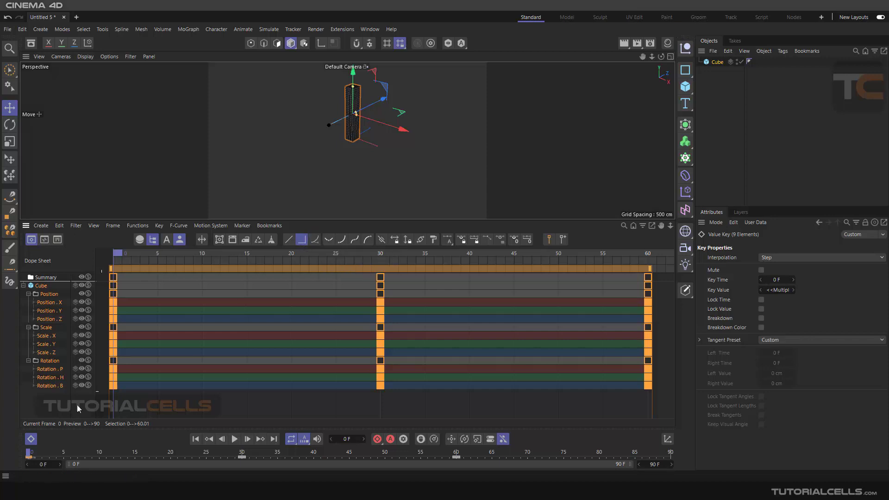
left_click(32, 440)
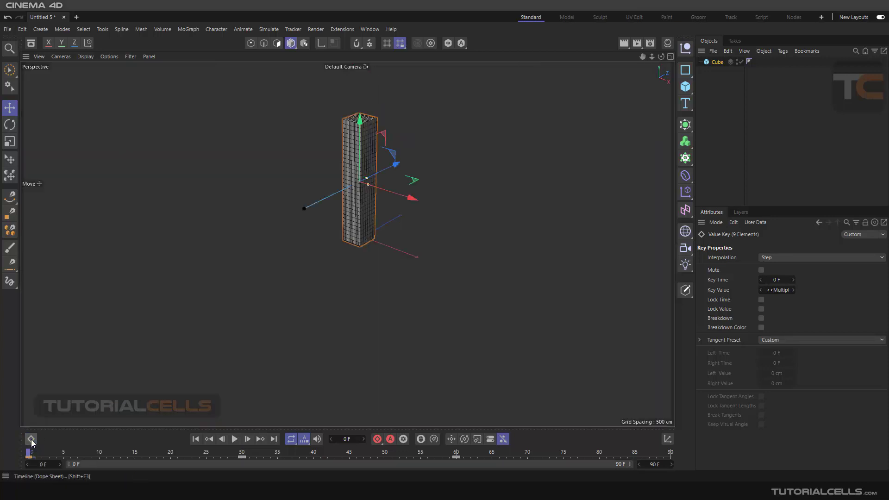
left_click(234, 439)
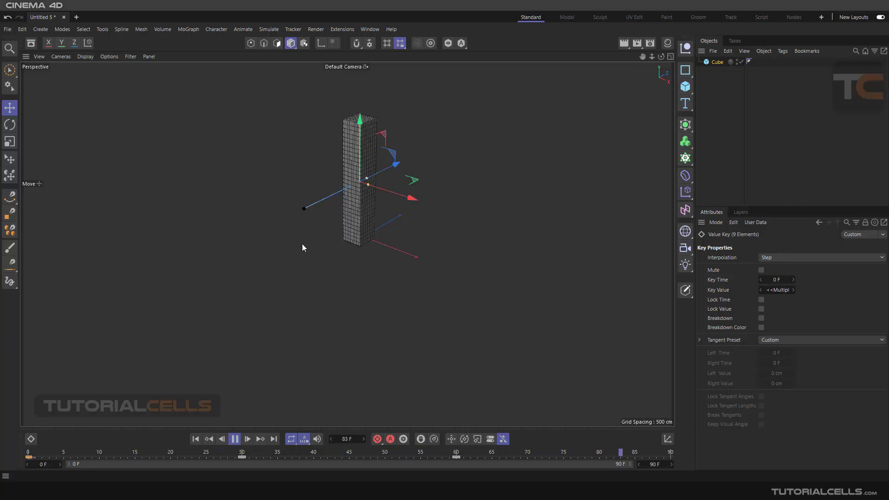
left_click(234, 439)
left_click(196, 440)
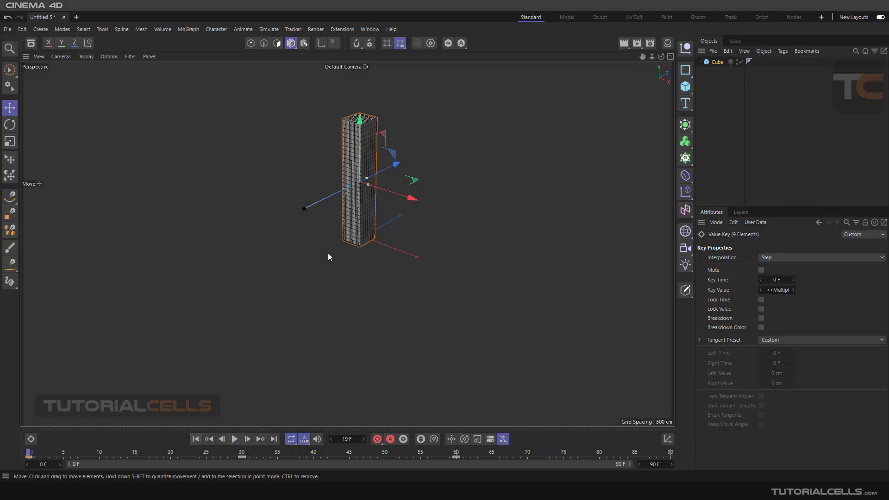
Add a Jiggle deformer as a child of the cube
middle_click_drag(342, 264, 381, 269, "alt")
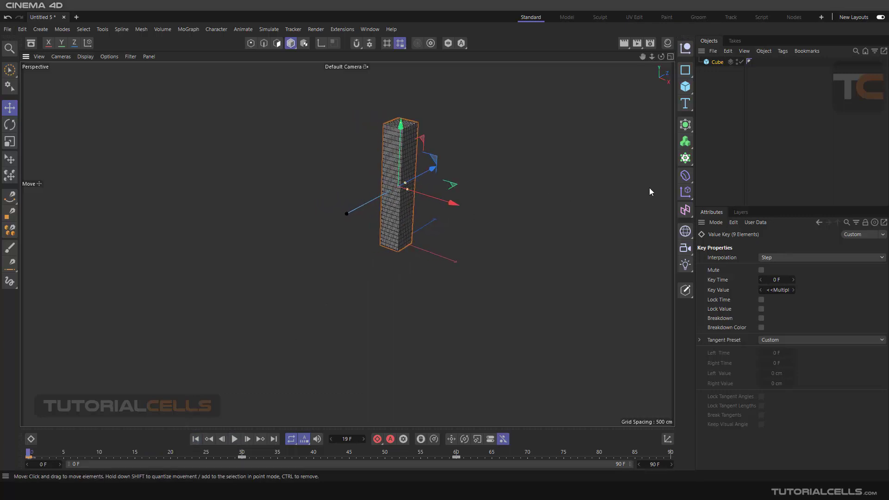
left_click(685, 180)
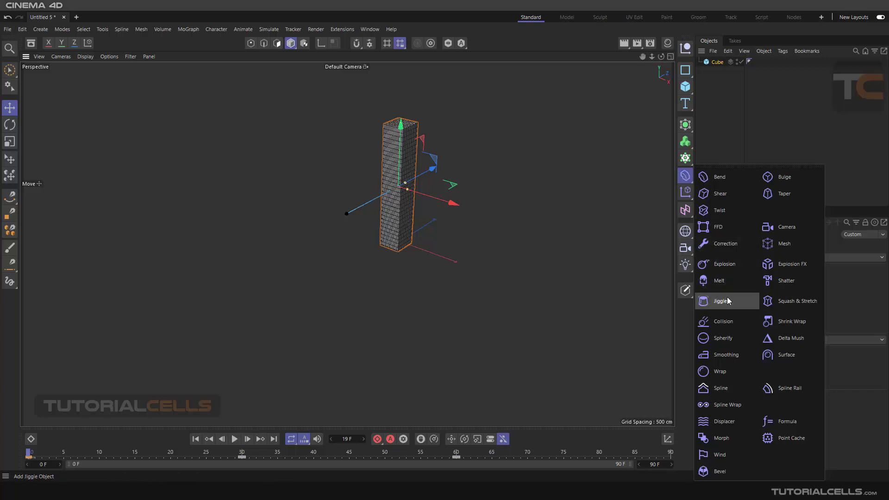
left_click(729, 297)
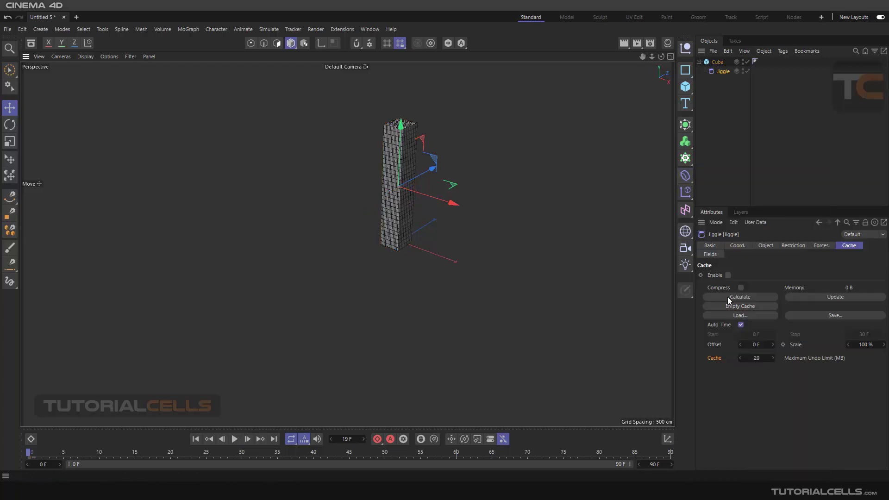
Look through the Jiggle deformer's Object, Restriction, Forces, Cache and Fields settings
left_click(763, 245)
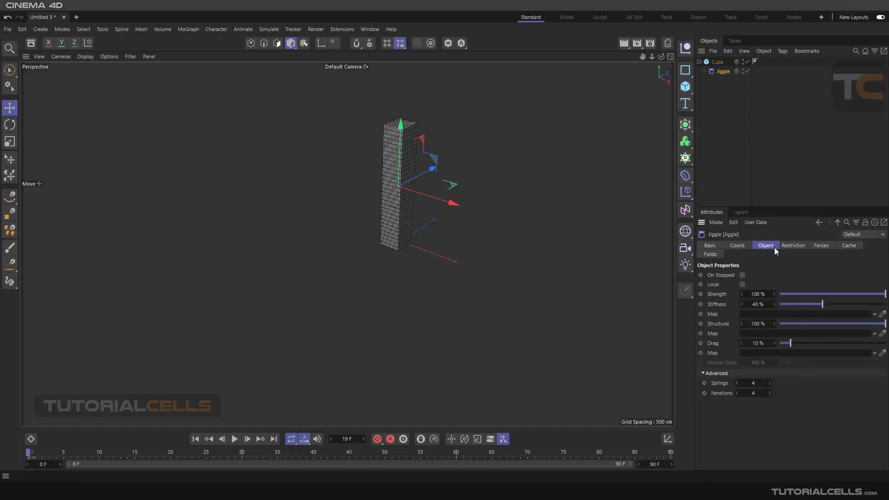
left_click(791, 246)
left_click(827, 245)
left_click(849, 246)
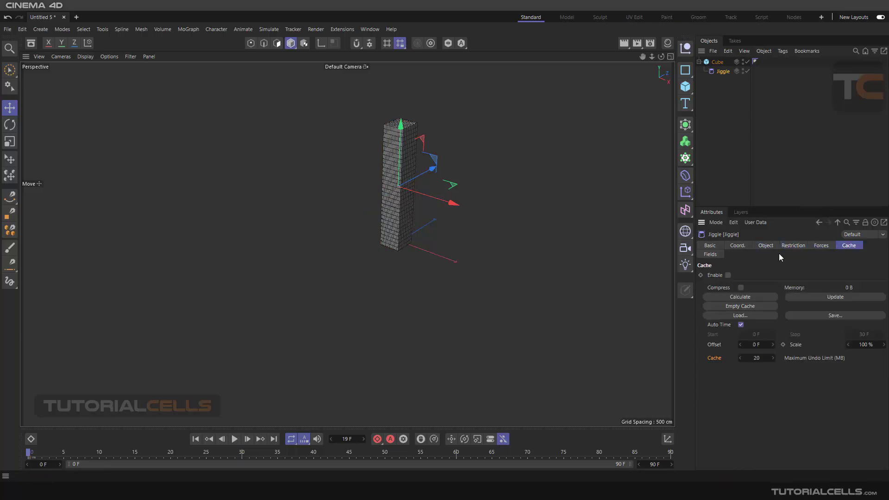
left_click(711, 254)
left_click(766, 246)
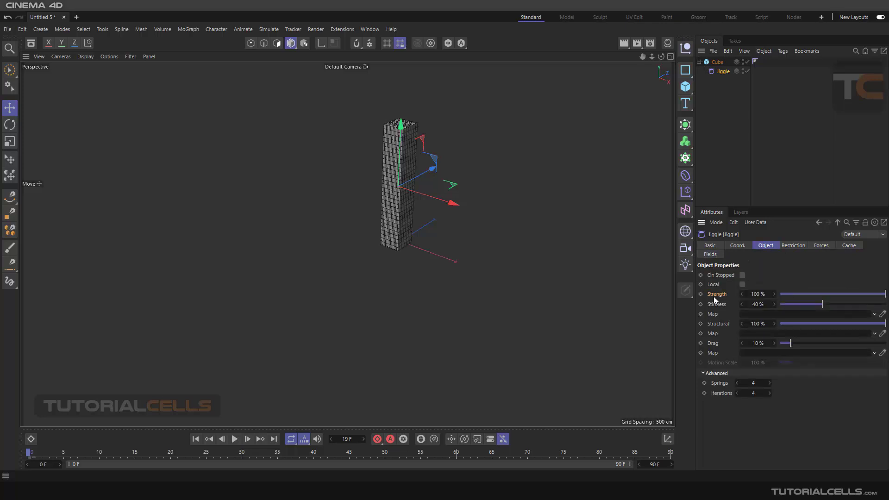
Play the animation to check the Jiggle deformer's effect on the cube and rewind to the first frame
left_click(235, 440)
left_click(233, 440)
left_click(195, 439)
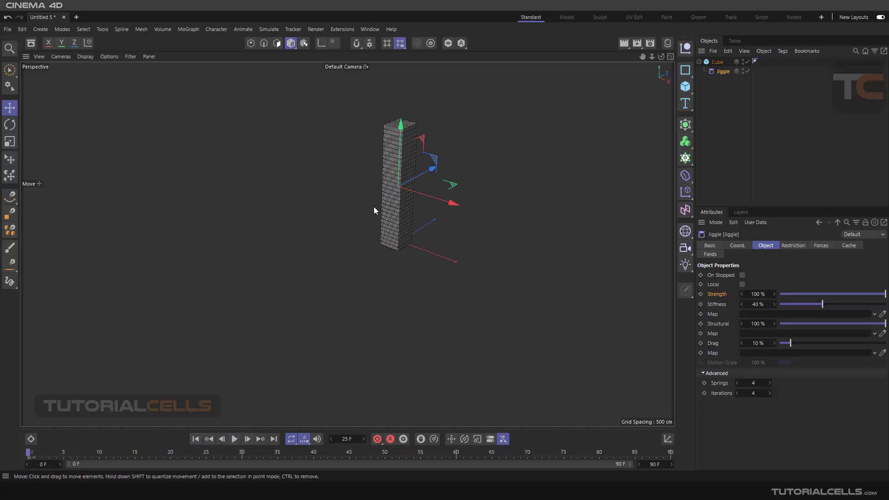
Add a Bend deformer as a child of the cube, above the Jiggle deformer
left_click_drag(387, 188, 391, 199)
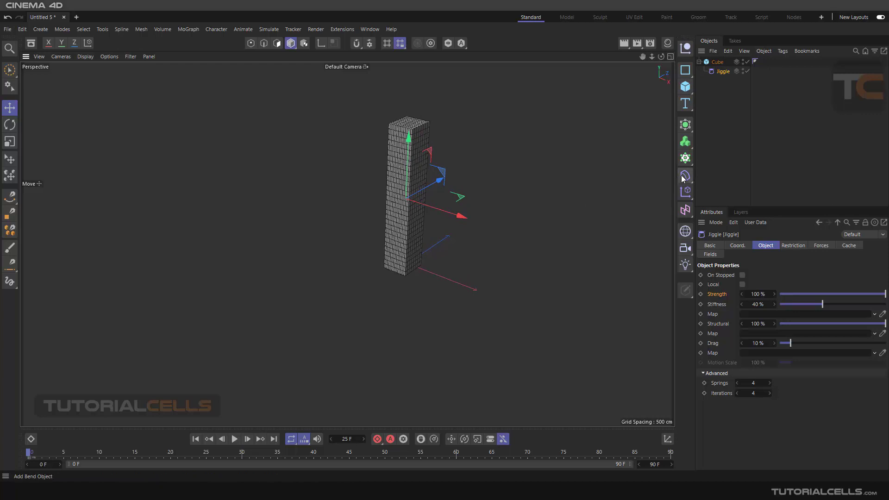
left_click(718, 63)
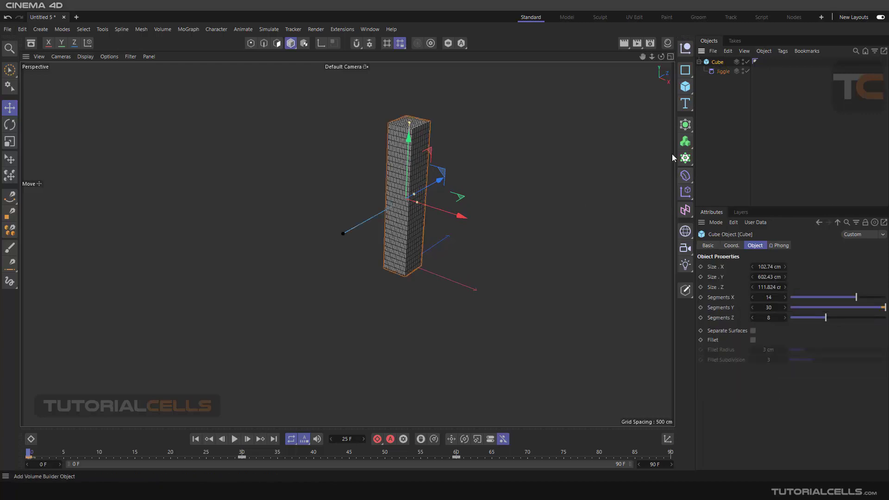
left_click(686, 176)
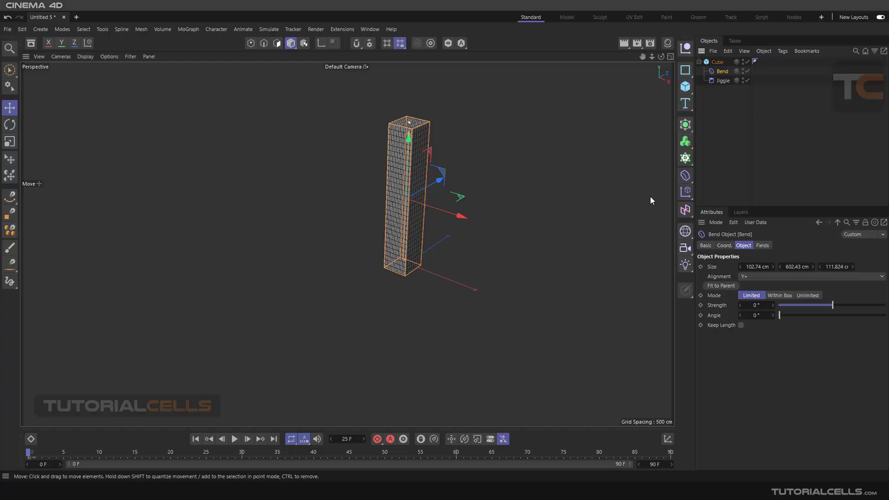
Examine the order of the Bend and Jiggle deformers under the cube and compare their object properties
left_click(716, 91)
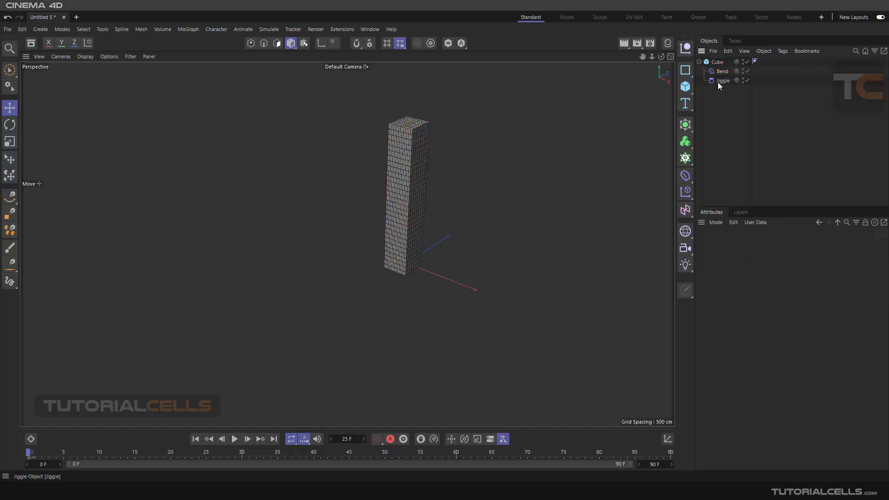
left_click(715, 73)
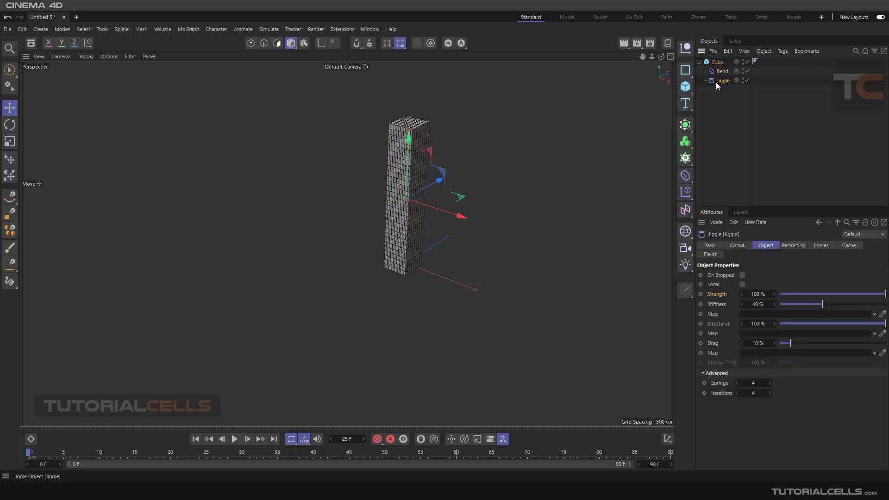
left_click(718, 63)
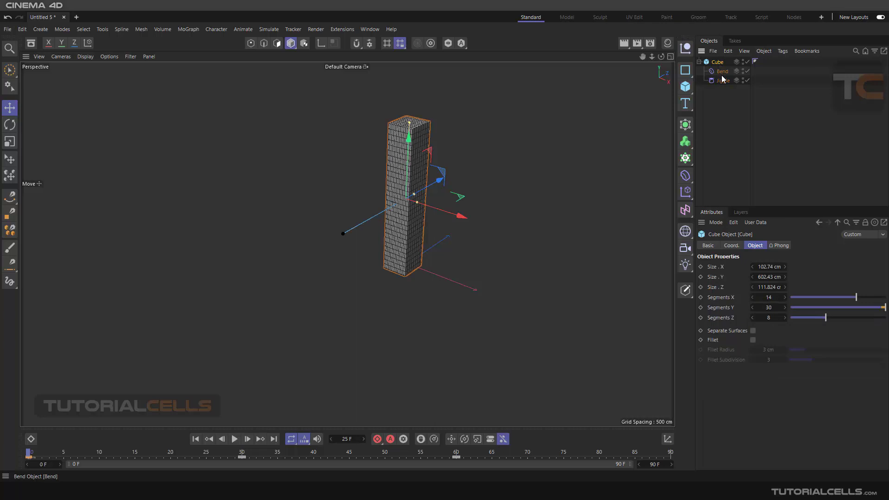
left_click(722, 72)
left_click(720, 82)
left_click(721, 72)
left_click(718, 80)
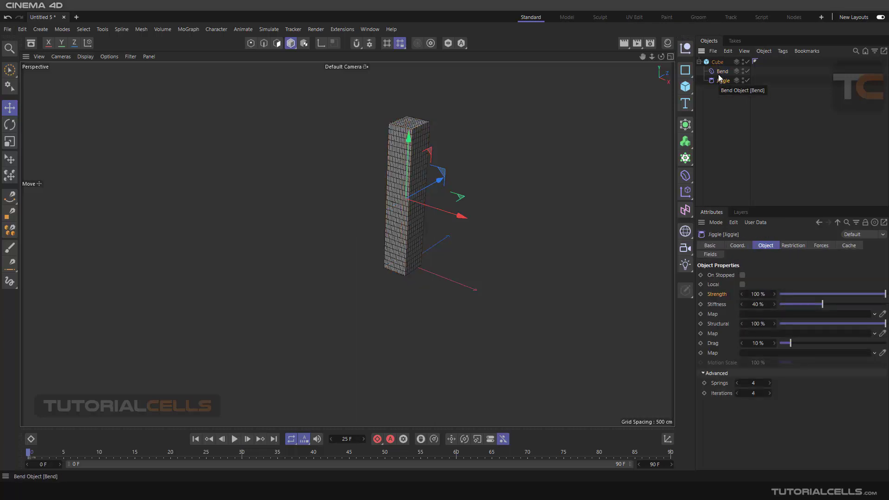
left_click(718, 72)
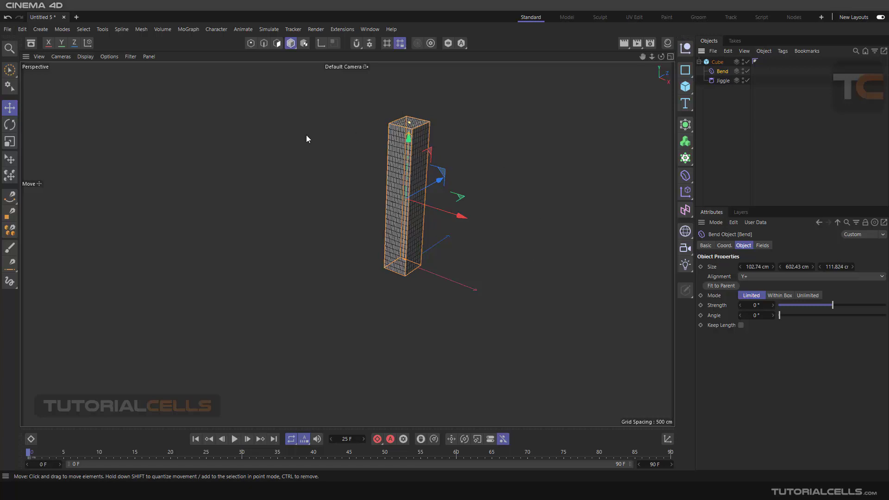
left_click(721, 81)
left_click(721, 72)
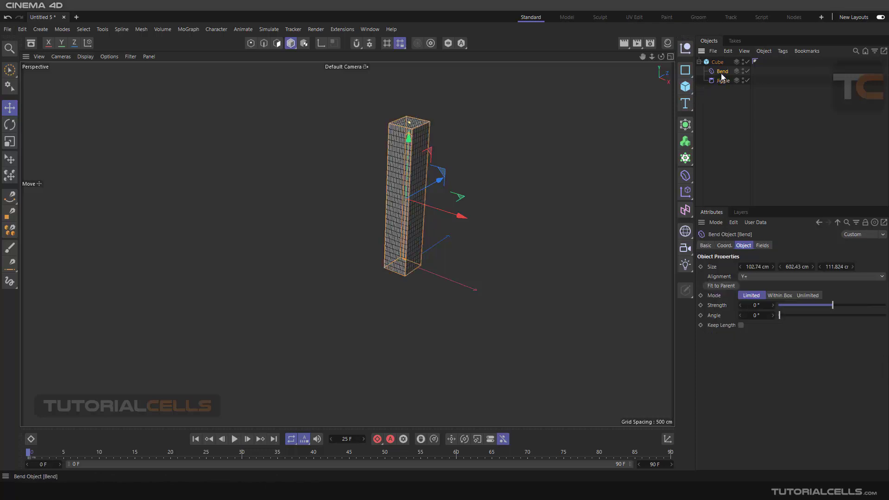
left_click(718, 82)
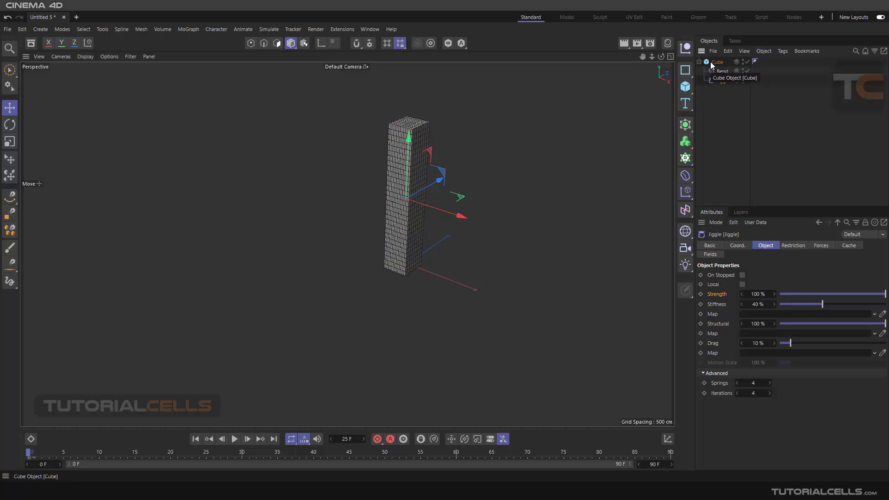
left_click(719, 72)
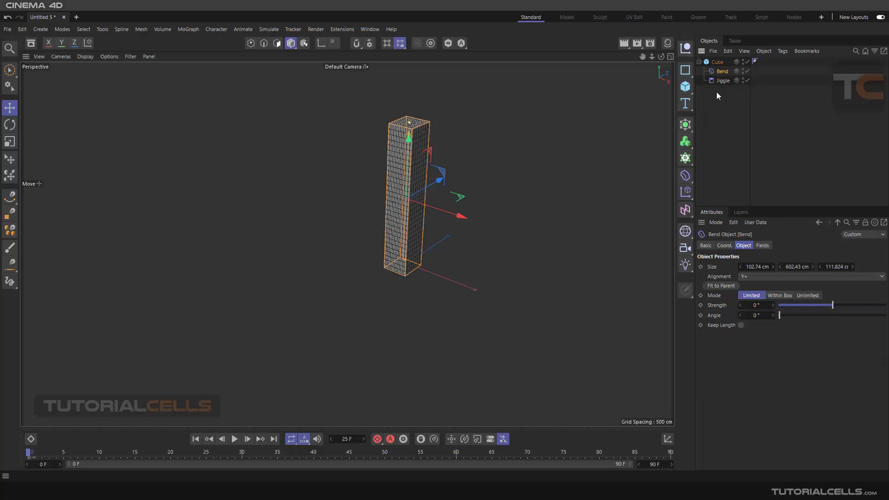
left_click(722, 81)
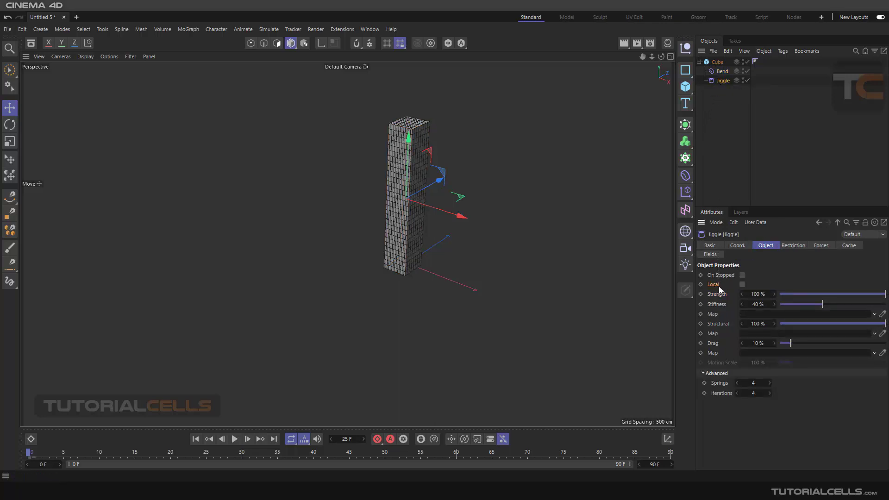
left_click(711, 63)
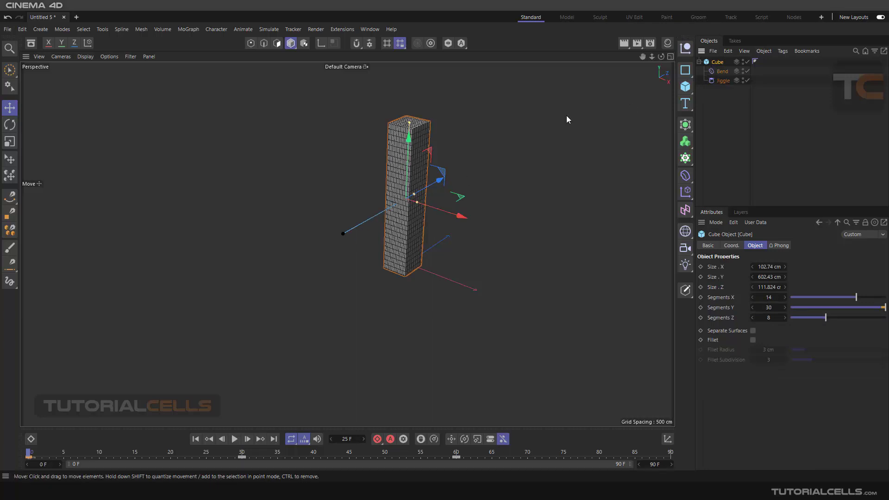
Try a Bend strength of 93° on the cube and undo the change
left_click(721, 71)
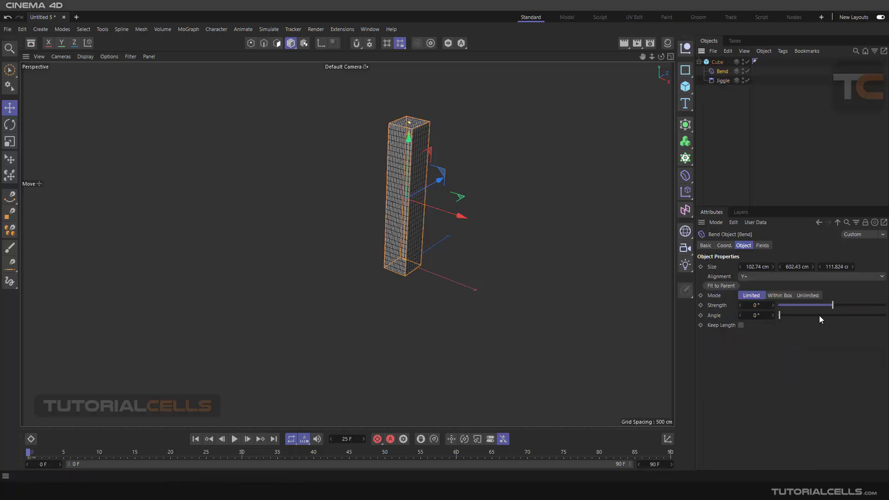
left_click_drag(831, 305, 846, 306)
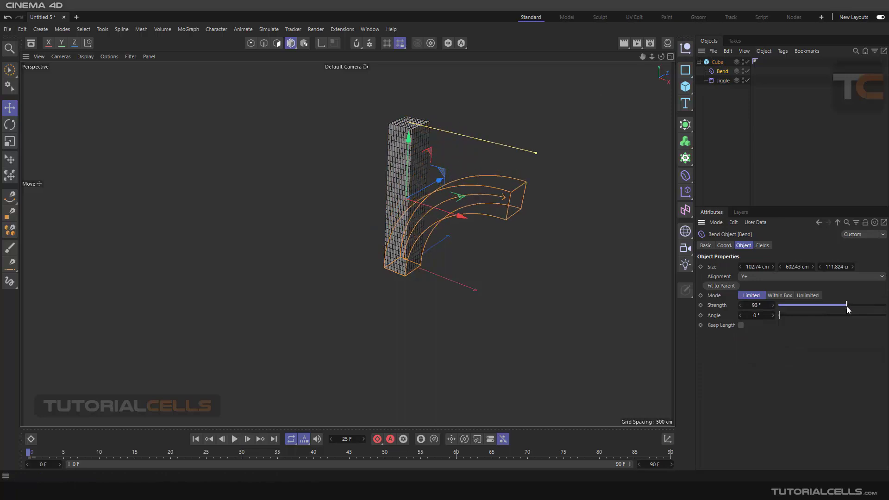
key("ctrl+z")
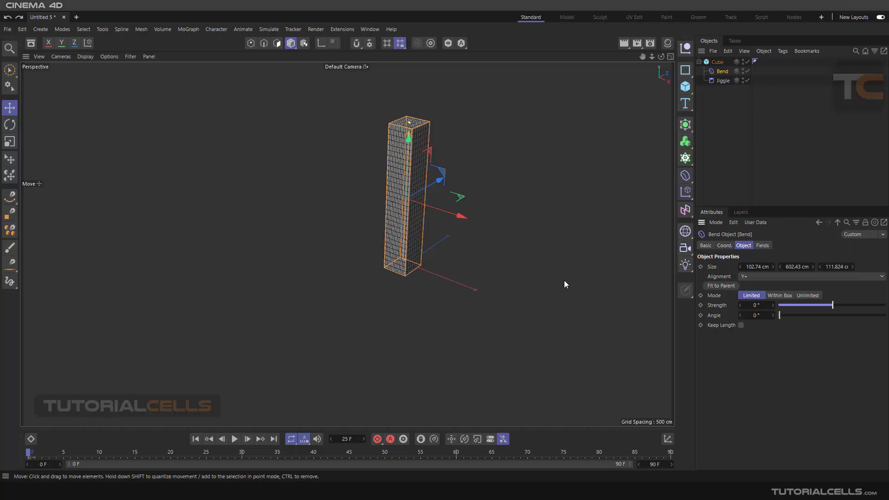
Keyframe the Bend strength at 0° on frame 0 and, with the Jiggle deformer disabled, at 100° on frame 30
left_click(701, 305)
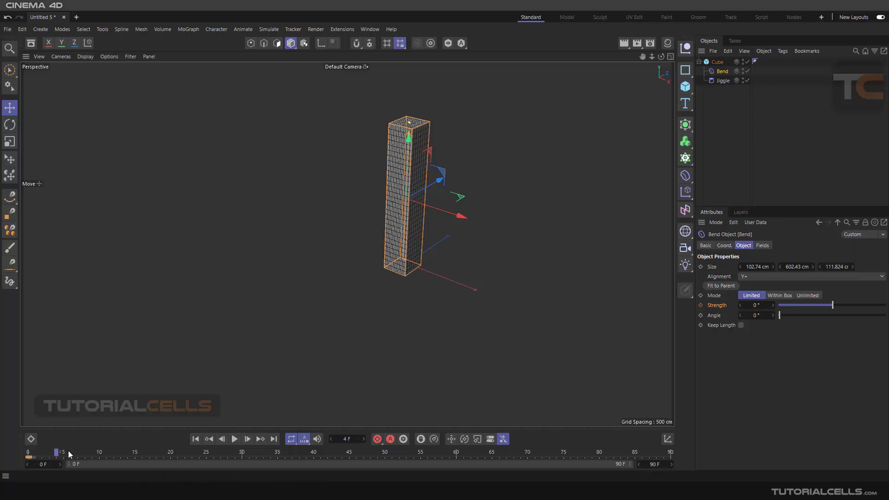
left_click(241, 459)
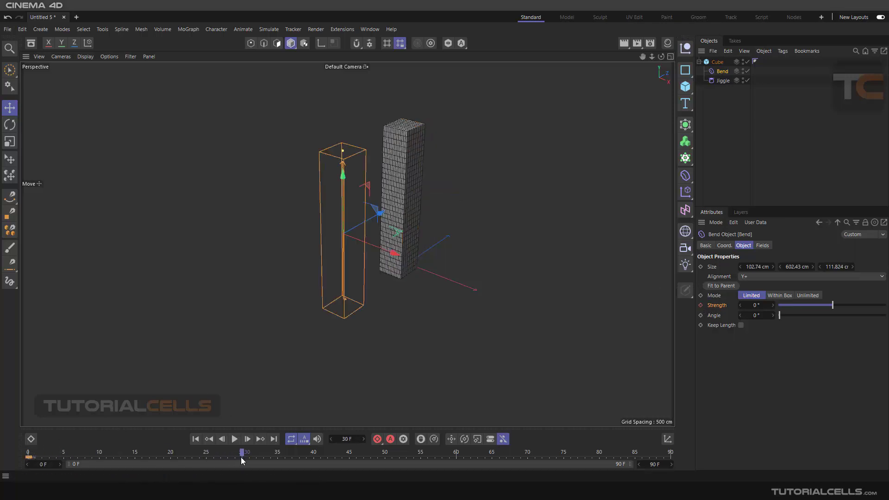
left_click(746, 81)
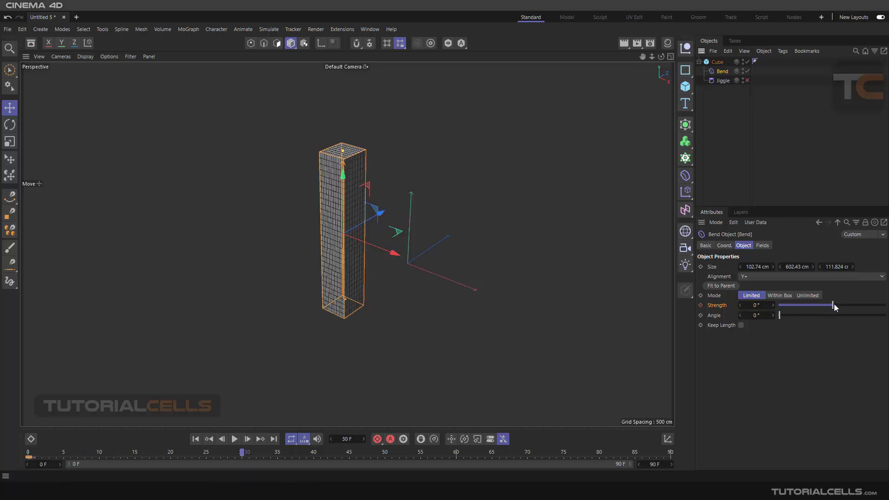
left_click_drag(835, 304, 847, 302)
double_click(756, 305)
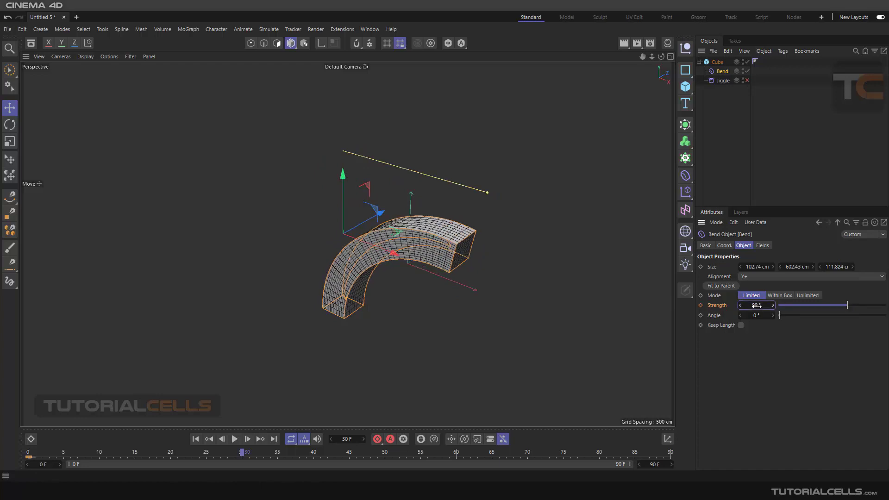
type("100")
key("Return")
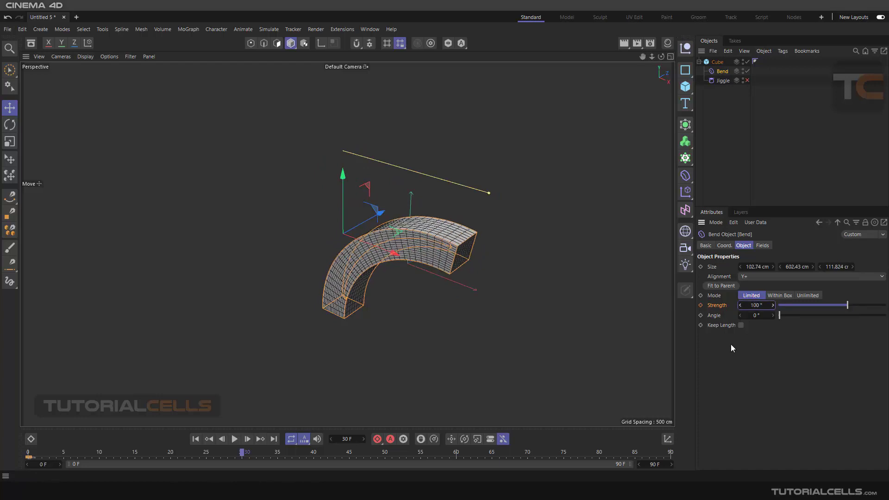
left_click(701, 306)
Set the Bend strength to -100° at frame 60 and keyframe it
left_click_drag(249, 458, 455, 454)
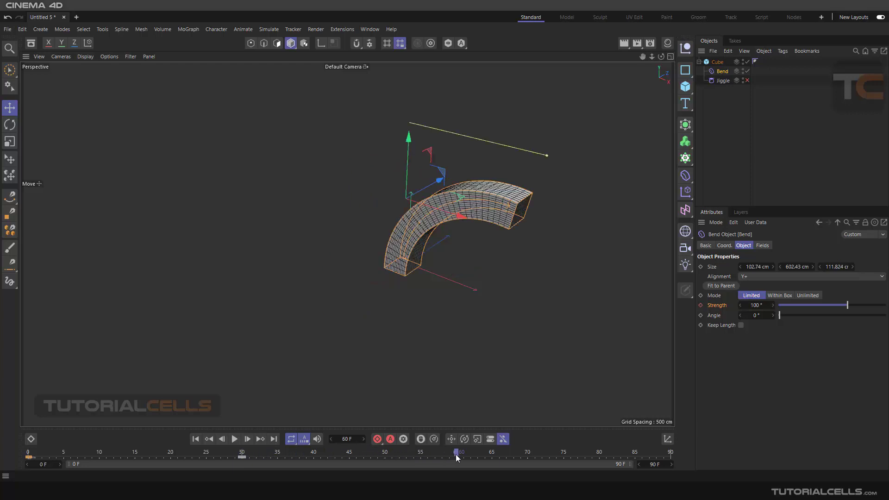
left_click(758, 307)
type("-100")
key("Return")
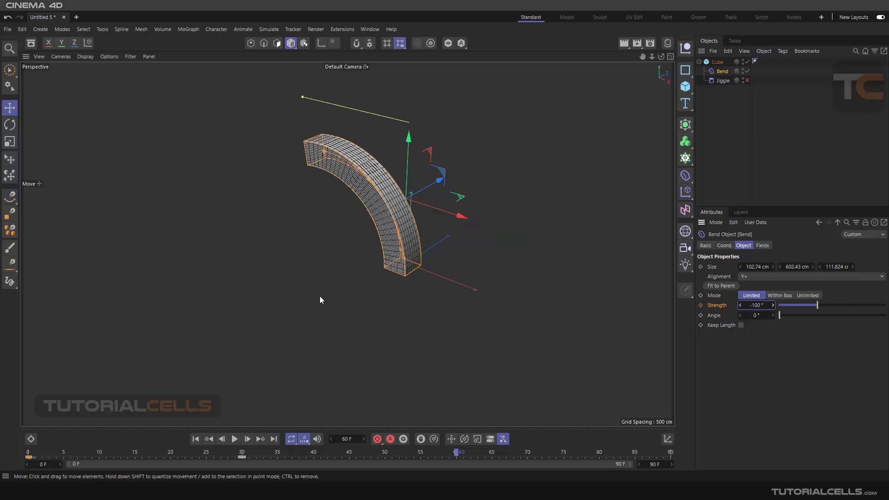
left_click(701, 305)
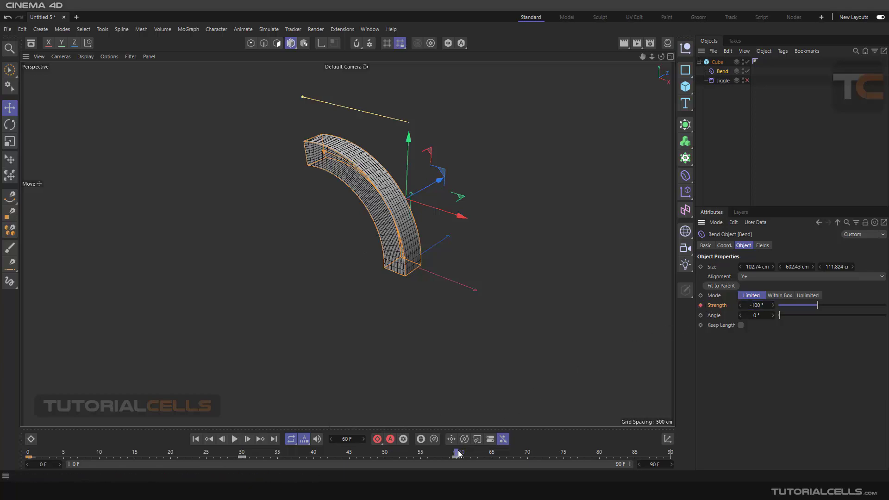
Play the Bend animation from frame 0 and enable the Jiggle deformer during playback
left_click_drag(458, 453, 24, 421)
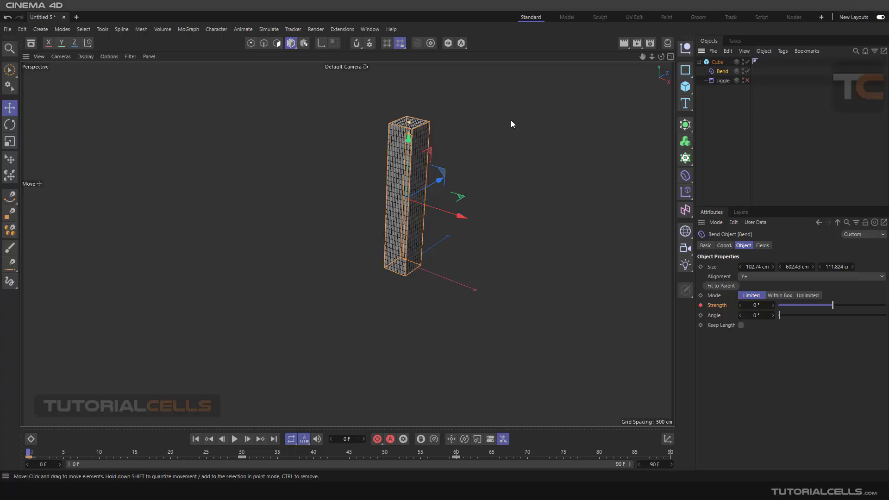
right_click(492, 110)
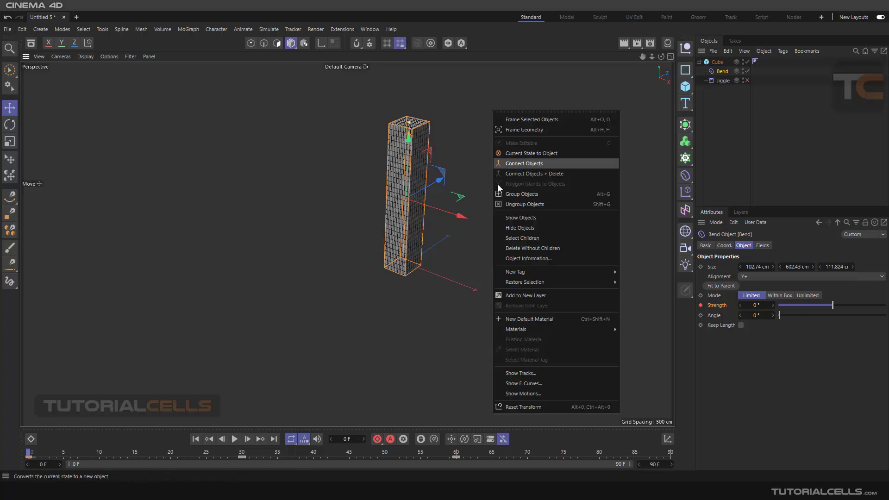
left_click(507, 373)
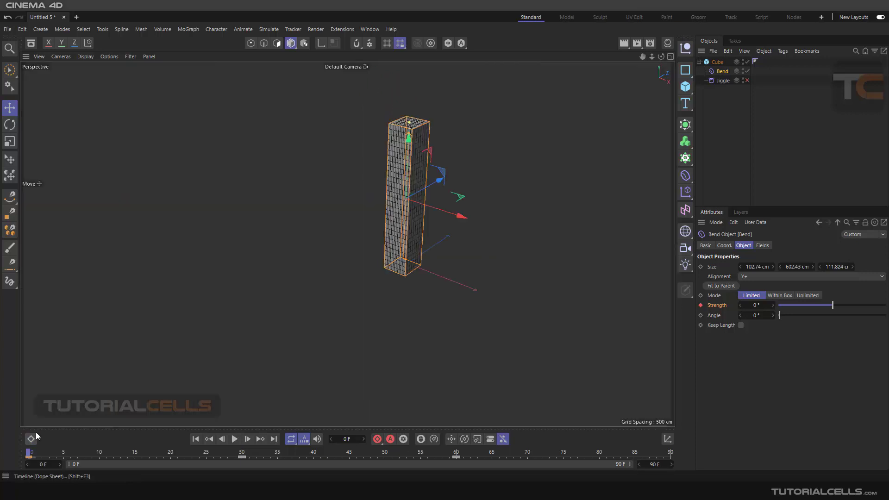
left_click(235, 439)
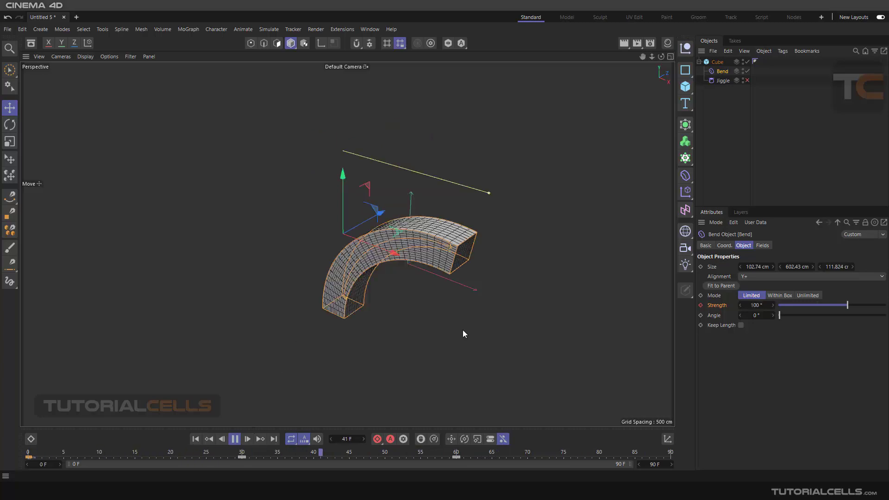
left_click(748, 81)
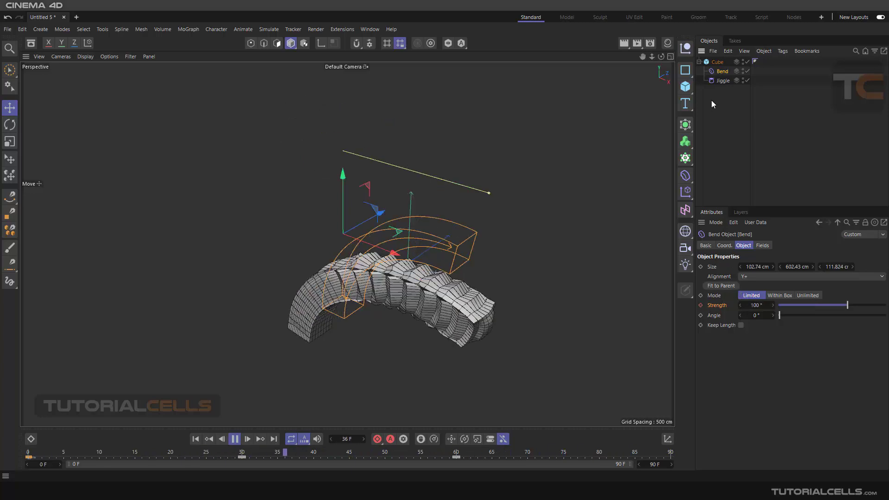
Try the Jiggle deformer's Local option with the Bend deformer disabled and enabled, and turn Local off again
left_click(721, 81)
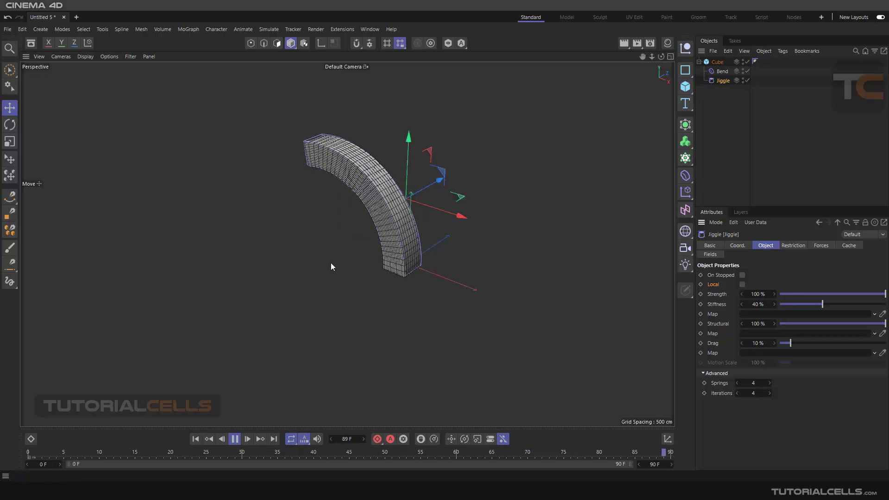
left_click(747, 71)
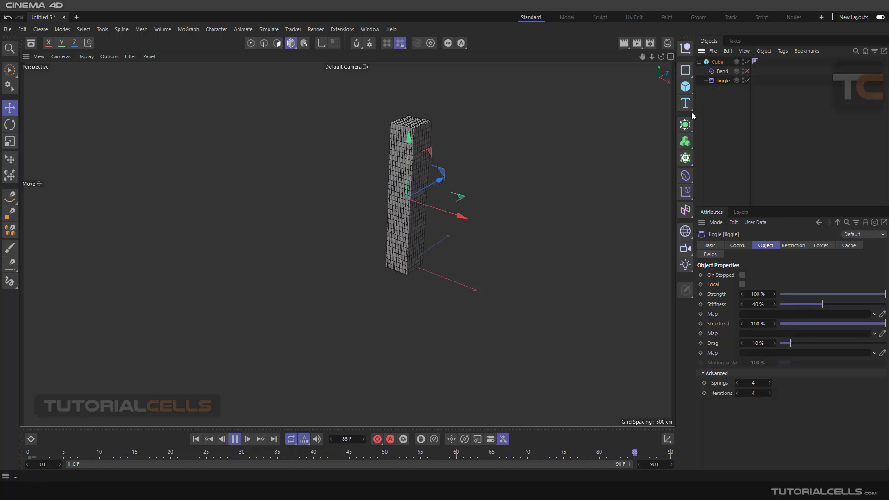
left_click(721, 73)
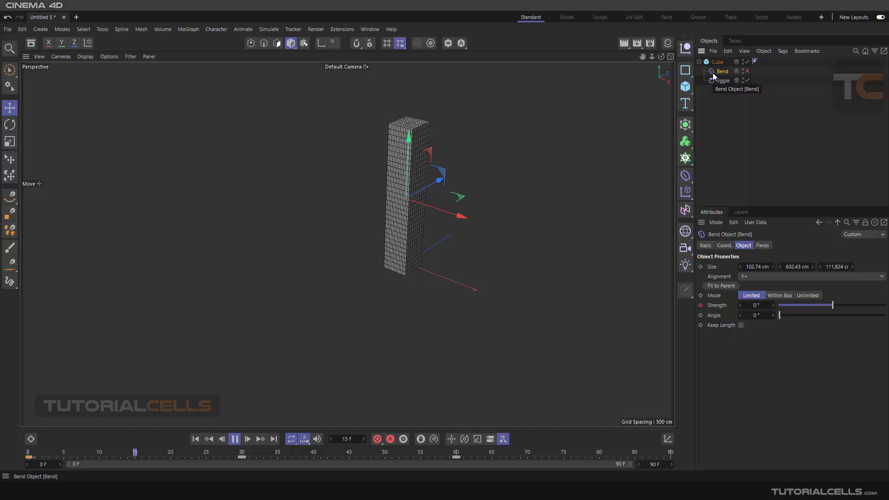
left_click(720, 81)
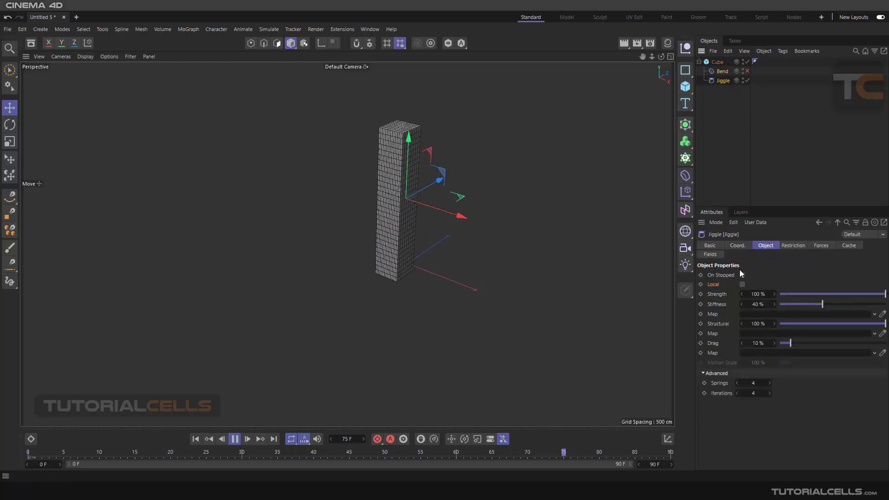
left_click(743, 284)
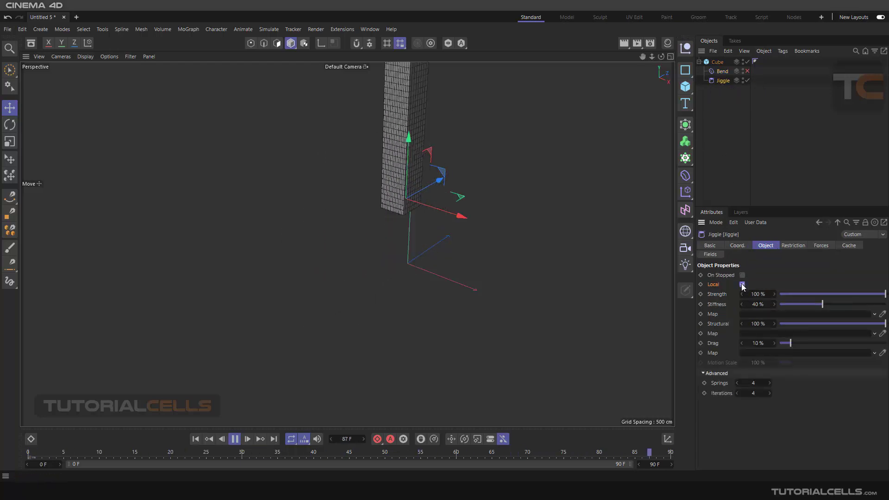
left_click(747, 71)
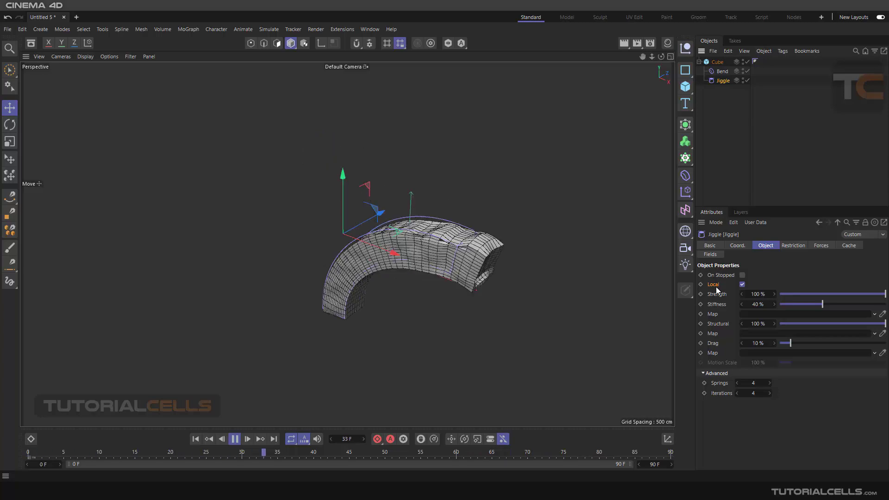
left_click(743, 285)
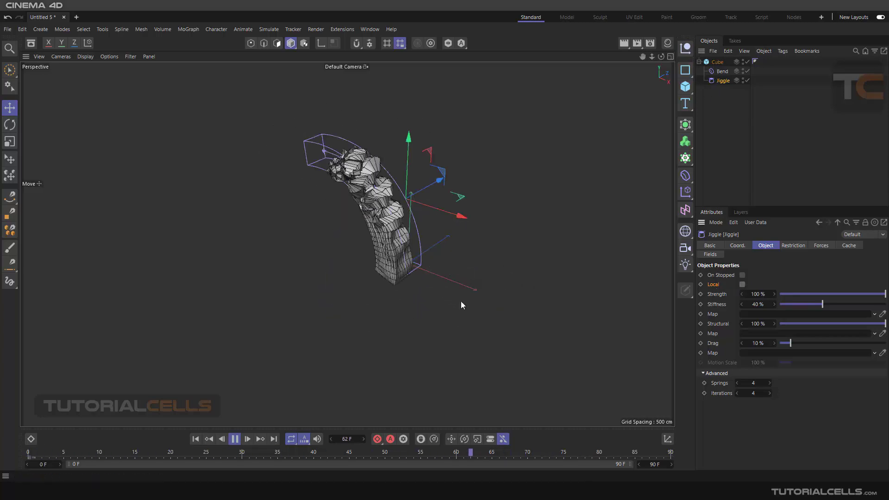
Rewind the animation, delete the cube's own keyframes, and play back the remaining bend motion
left_click(199, 438)
left_click(717, 62)
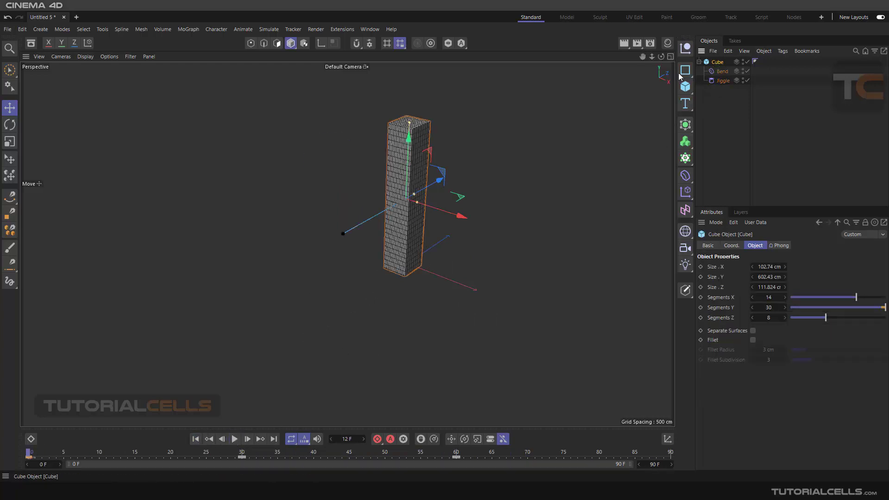
left_click(457, 458)
key("Delete")
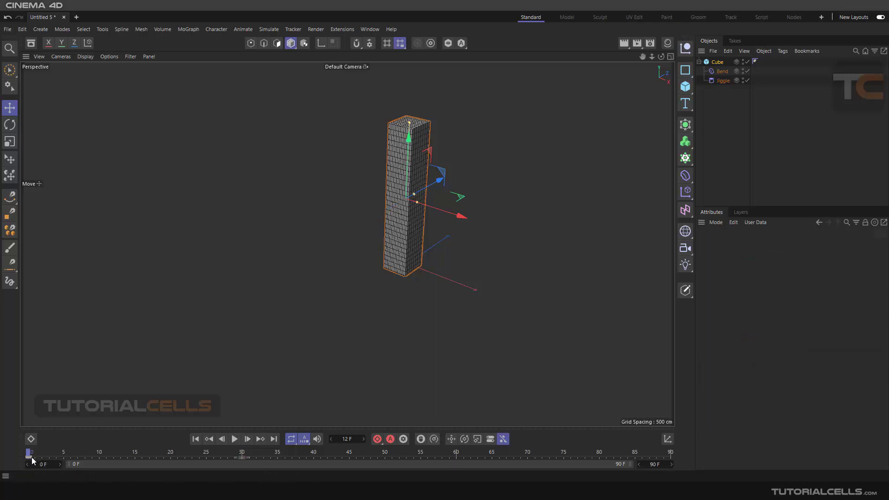
left_click(235, 439)
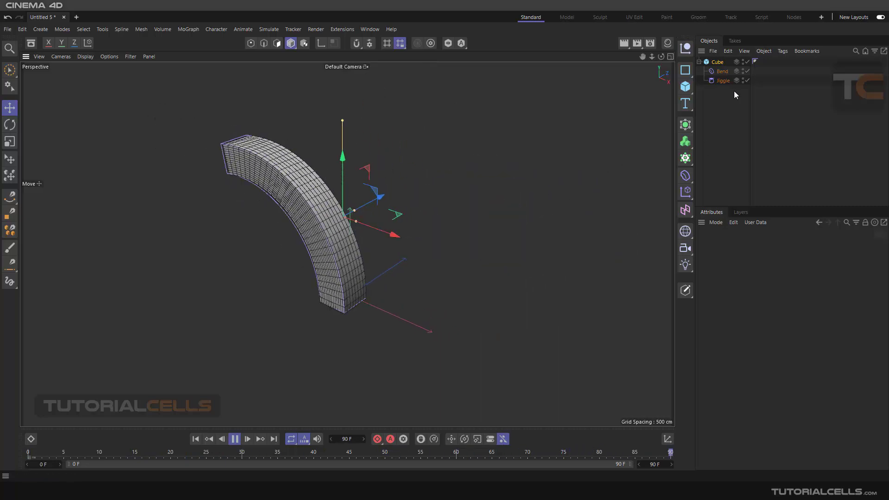
Try the Jiggle deformer's On Stopped option during playback and switch it off again
left_click(725, 81)
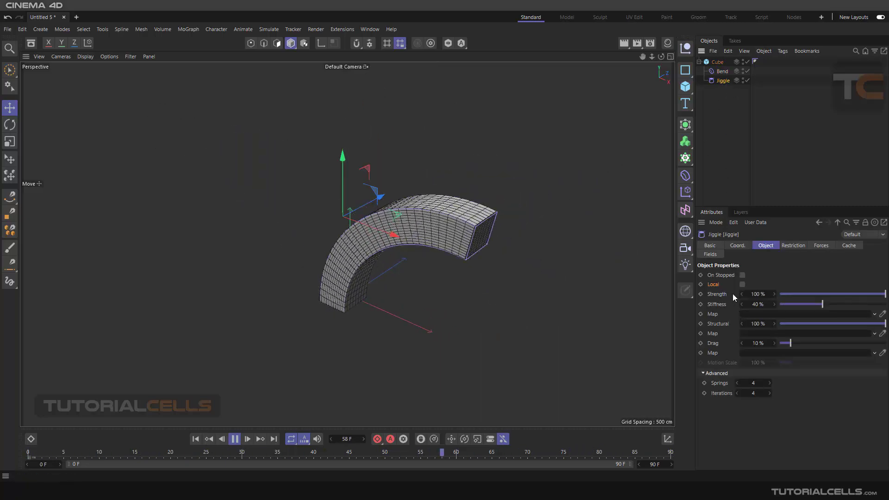
left_click(742, 276)
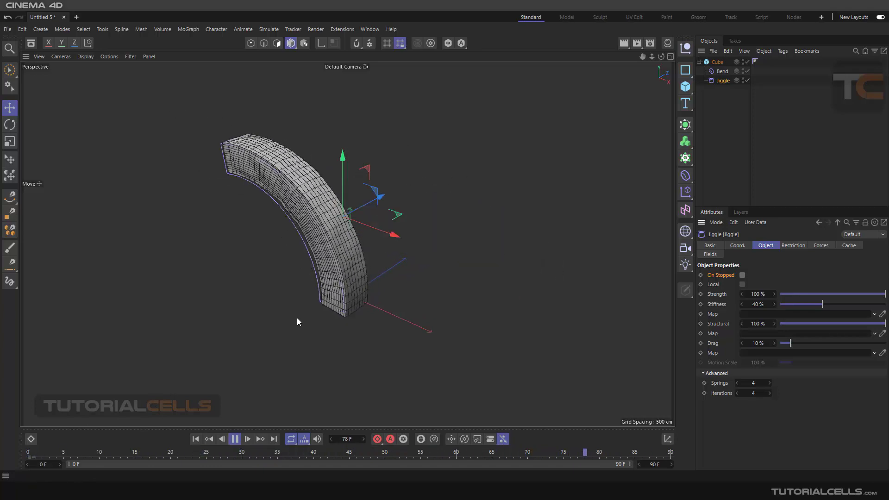
left_click(741, 276)
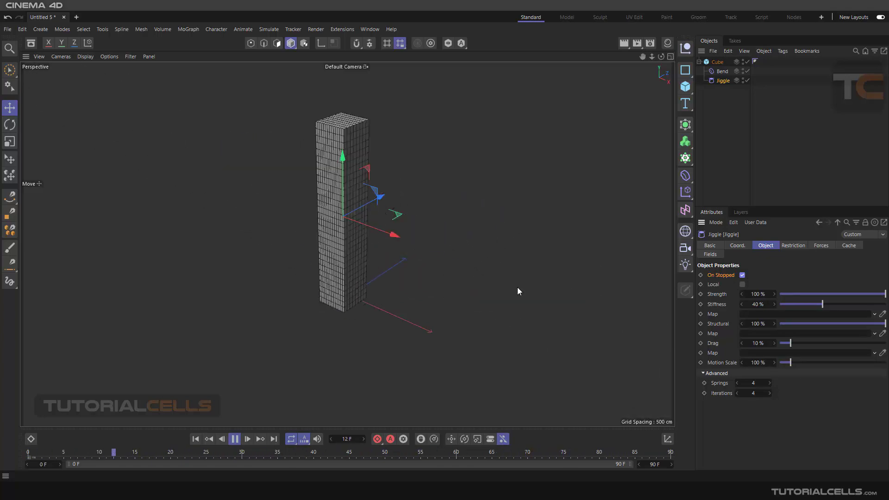
left_click(743, 275)
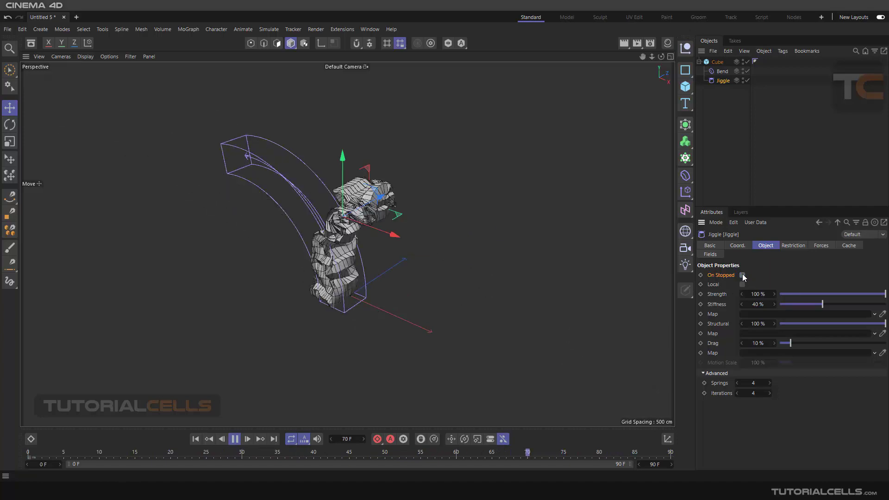
Try a Jiggle Strength of 29% and Stiffness values of 6% and 80%, restoring them to 100% and 40%
left_click(833, 294)
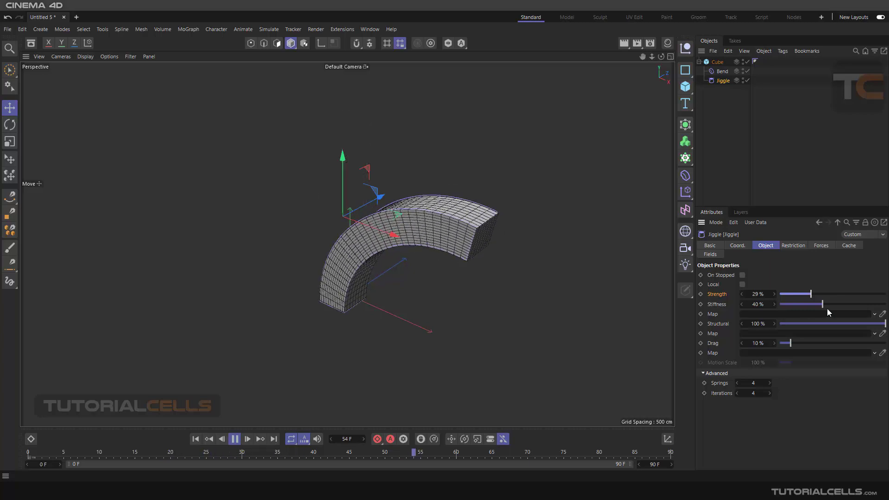
left_click_drag(814, 293, 887, 293)
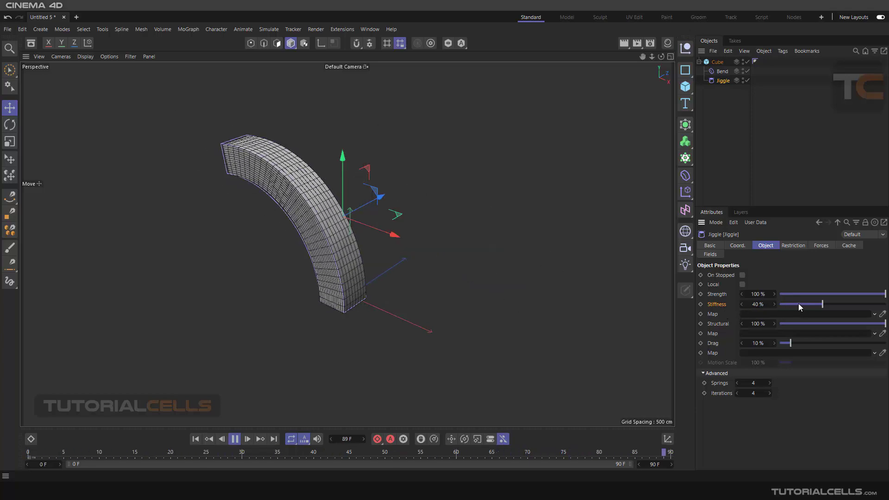
left_click_drag(791, 305, 788, 306)
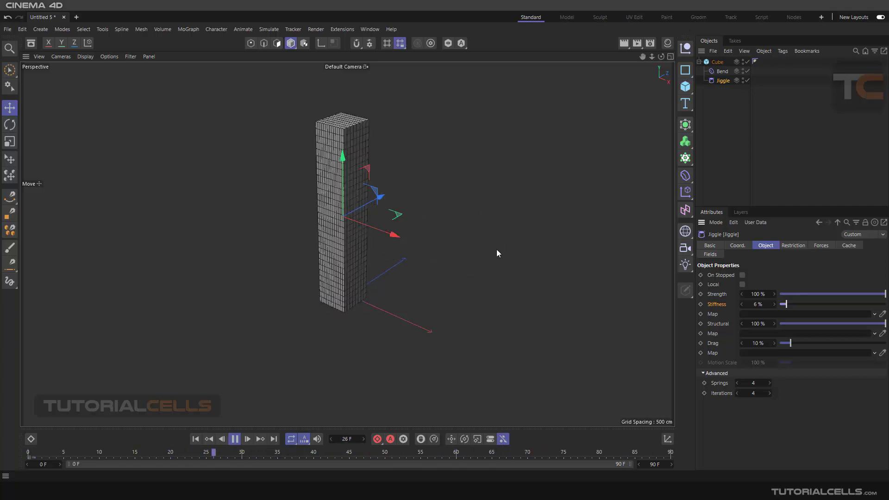
left_click_drag(787, 304, 849, 308)
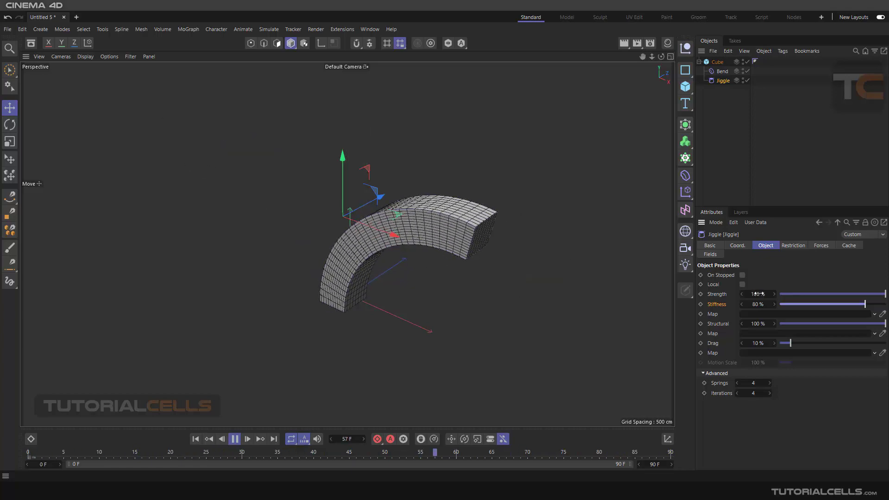
right_click(774, 304)
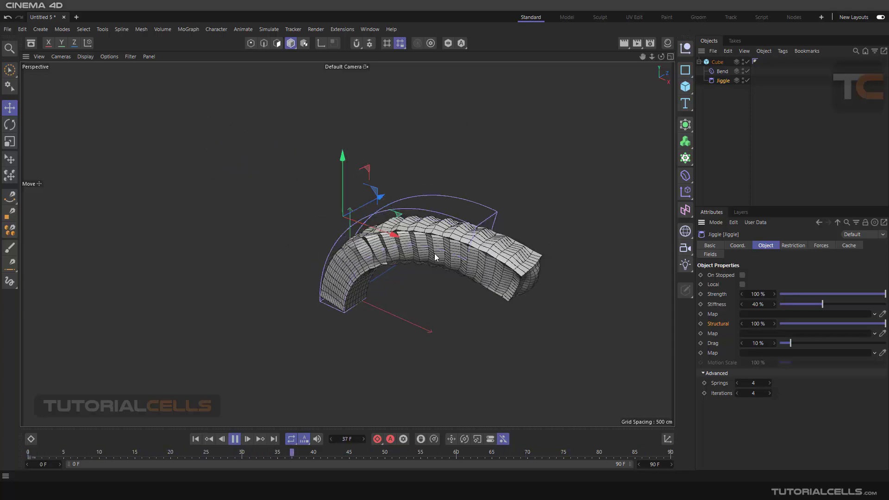
Try a Structural value of 8% on the Jiggle deformer and restore it to 100%
left_click(835, 325)
left_click_drag(835, 327, 788, 324)
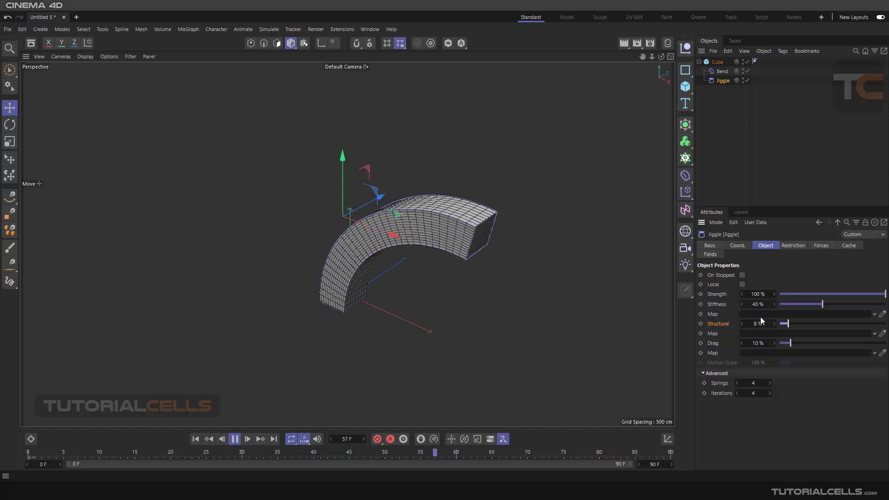
left_click(866, 324)
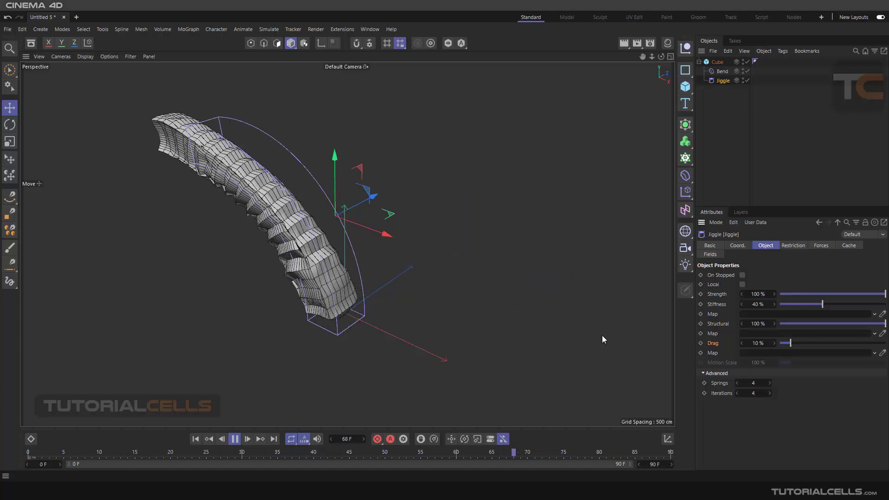
Try Drag values of 66%, 7% and 74% on the Jiggle deformer and restore Drag to 10%
left_click_drag(794, 342, 851, 349)
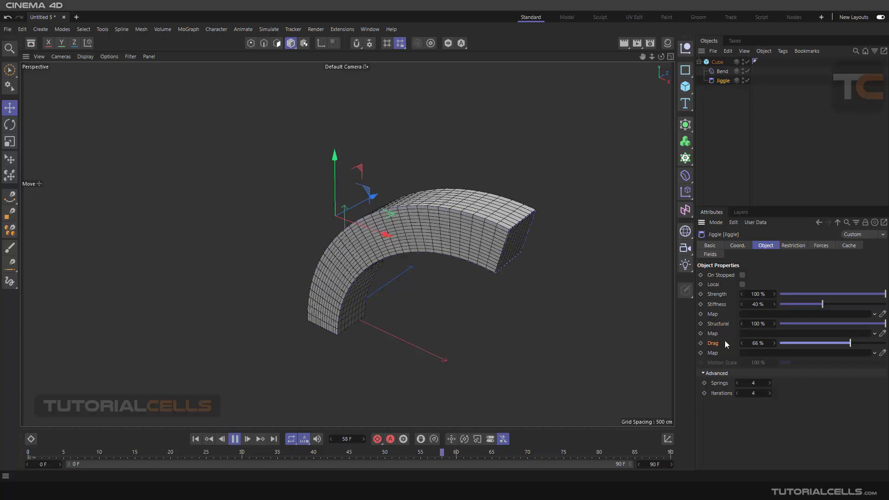
left_click_drag(814, 343, 809, 347)
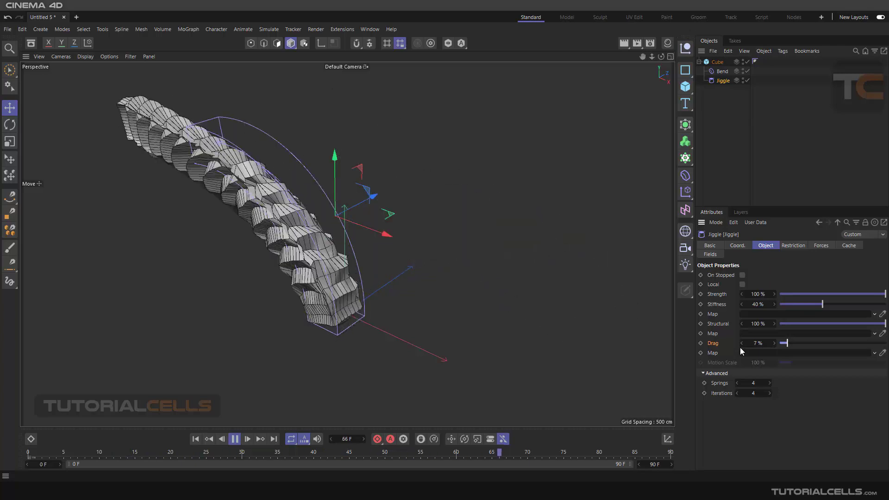
left_click_drag(797, 343, 849, 342)
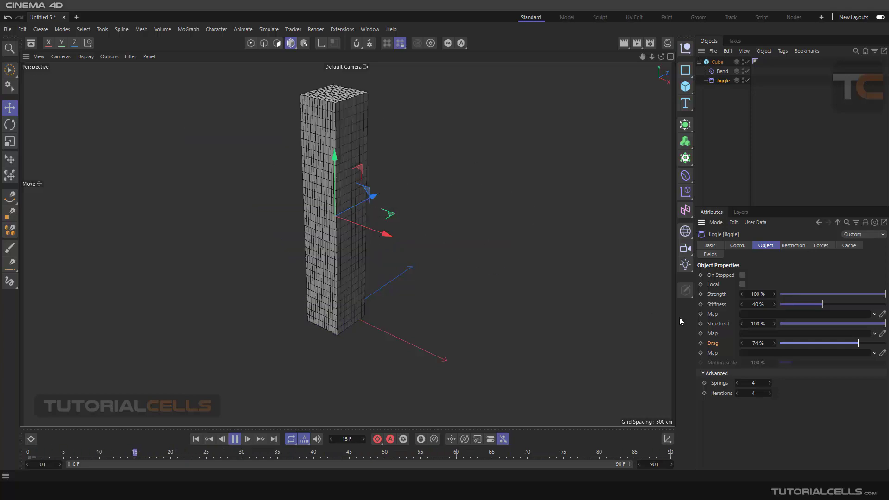
left_click_drag(774, 343, 758, 351)
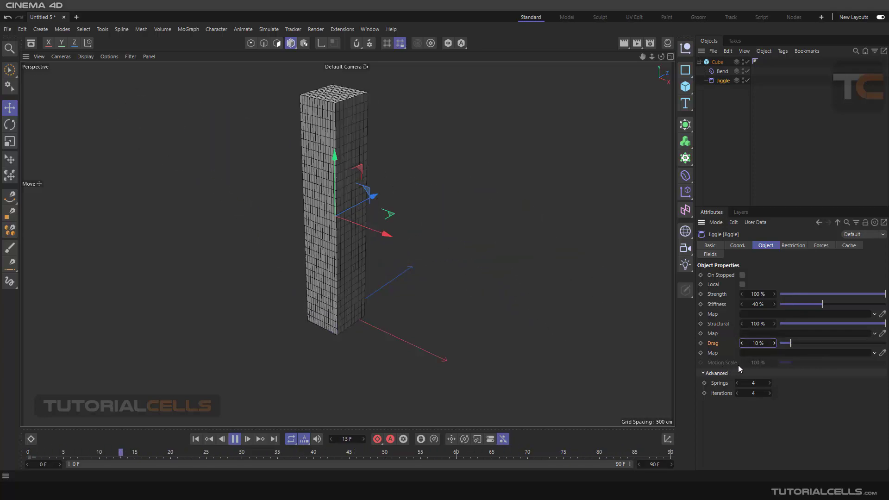
With On Stopped temporarily enabled, try a Jiggle Motion Scale of 302% and set it to 50%
left_click(742, 276)
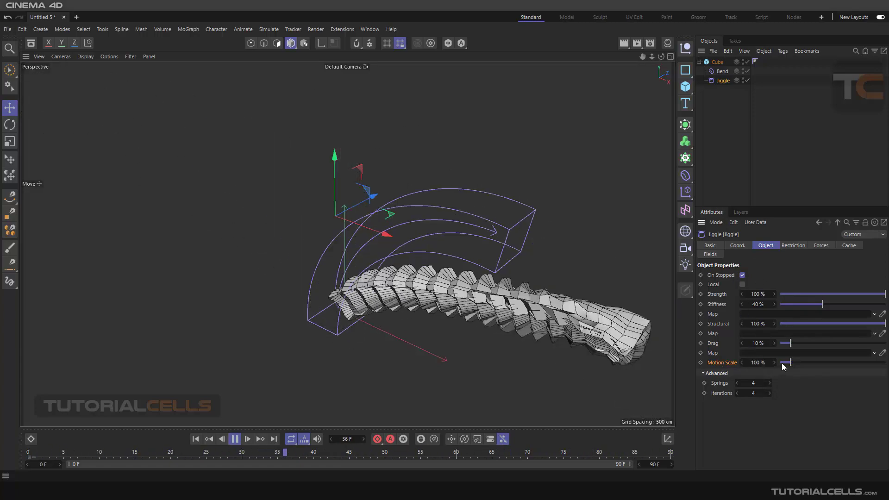
left_click_drag(782, 363, 811, 363)
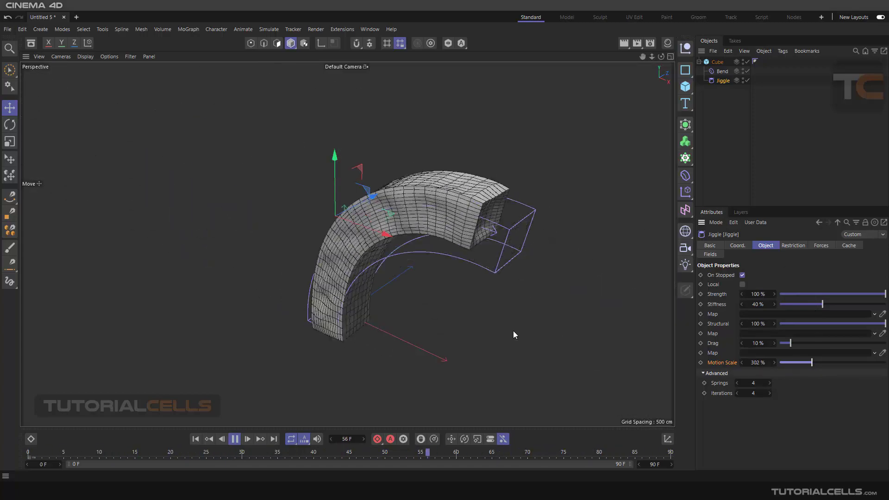
left_click_drag(792, 362, 787, 362)
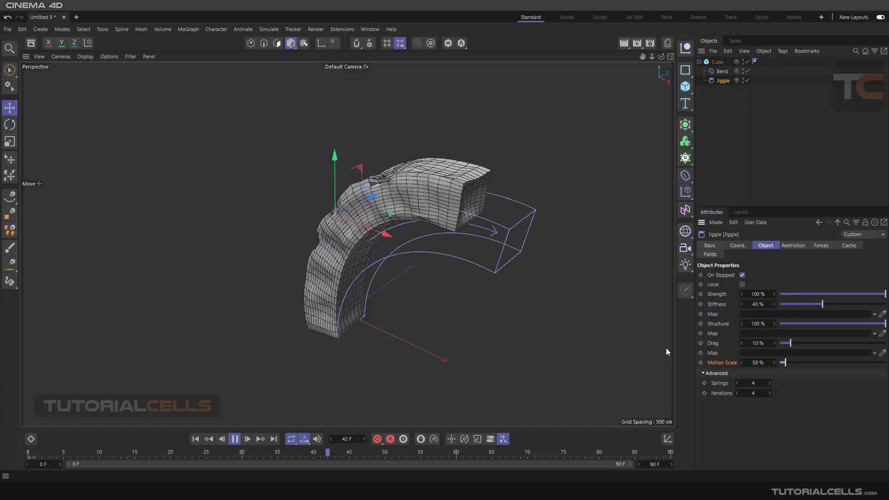
left_click(743, 275)
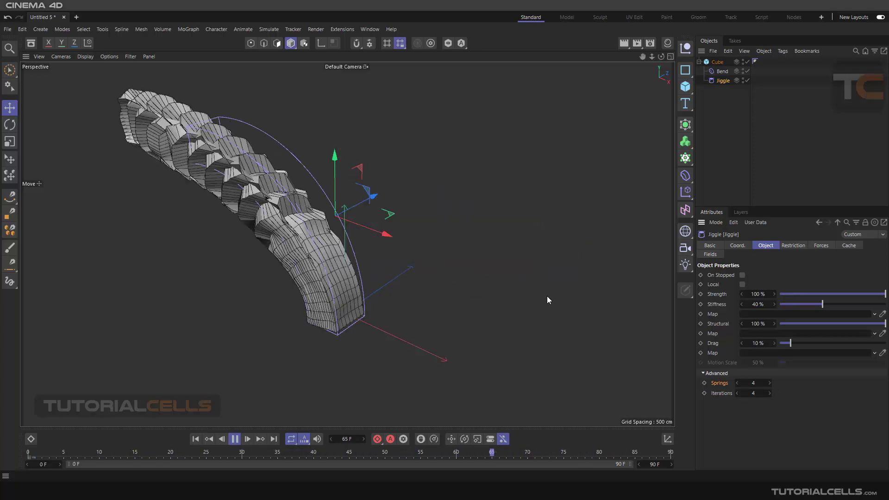
Try a Springs value of 7 on the Jiggle deformer, restore it to 4, and raise Iterations to 11
left_click(770, 383)
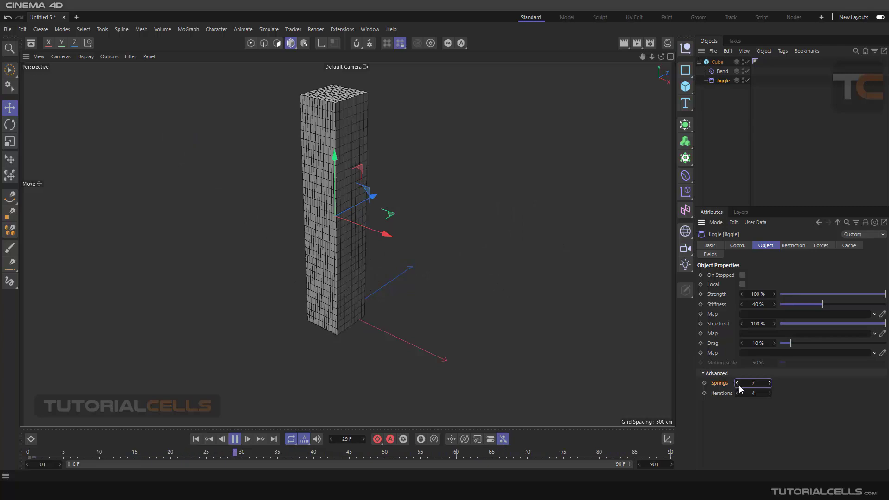
left_click_drag(739, 386, 701, 385)
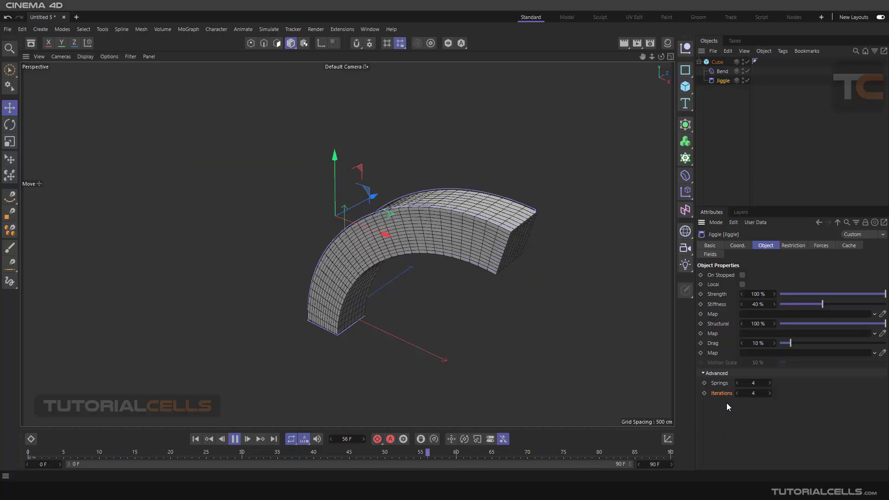
left_click(769, 396)
left_click(770, 393)
left_click(770, 394)
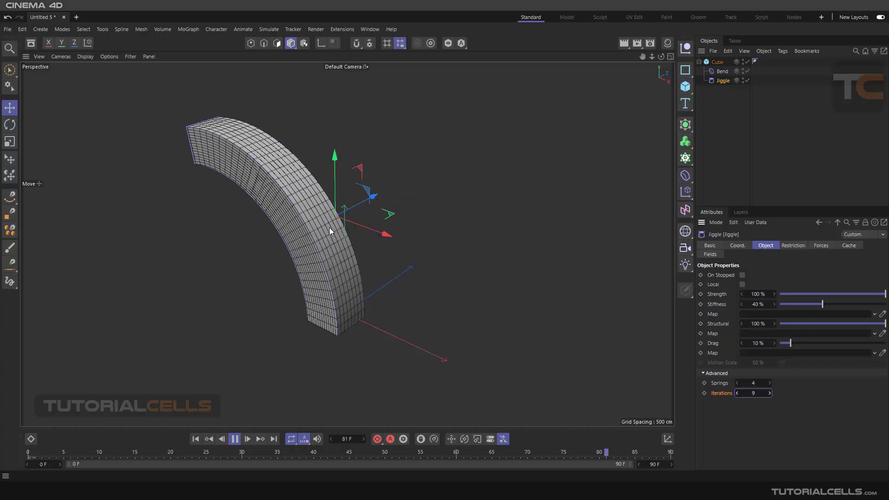
left_click(770, 395)
left_click(770, 395)
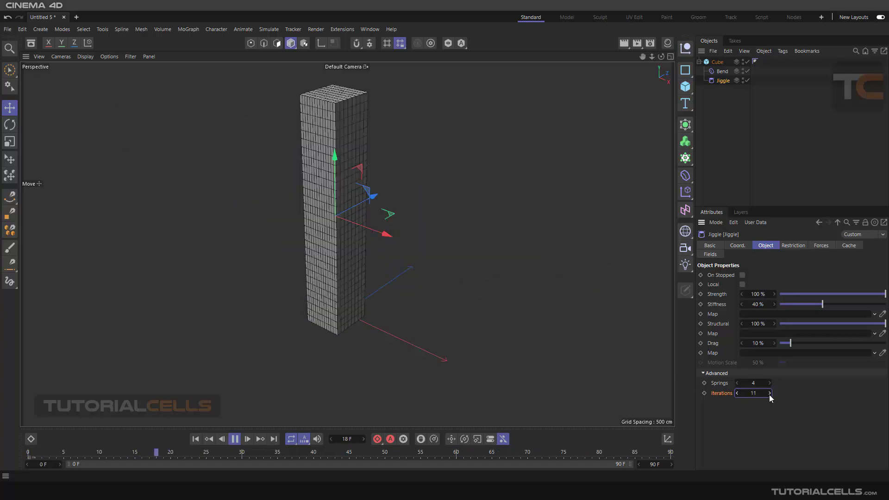
Lower the Jiggle deformer's Iterations to 1 and restore them to 4
left_click(737, 393)
left_click(738, 394)
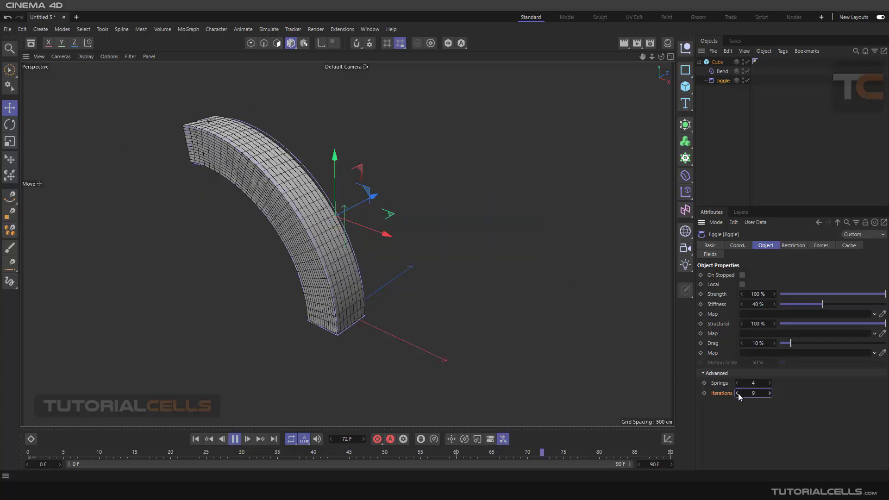
left_click(738, 393)
left_click(737, 393)
left_click(737, 393)
left_click(737, 393)
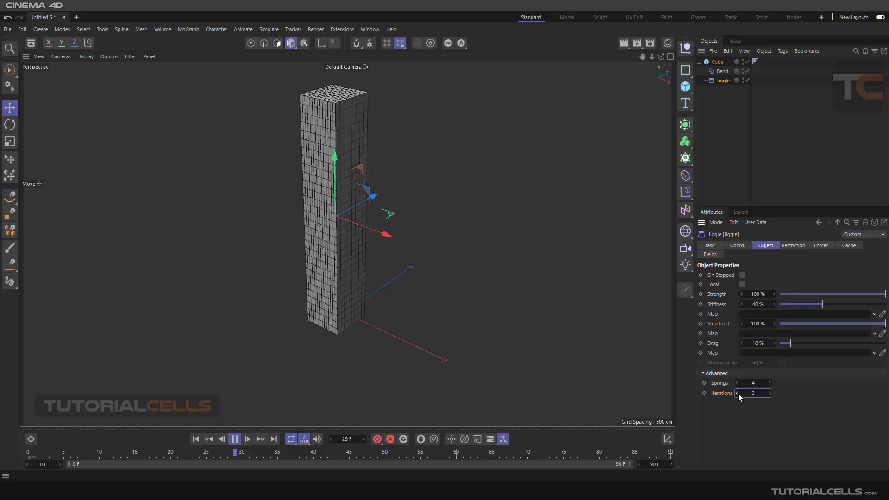
left_click(738, 393)
left_click(737, 393)
left_click(737, 393)
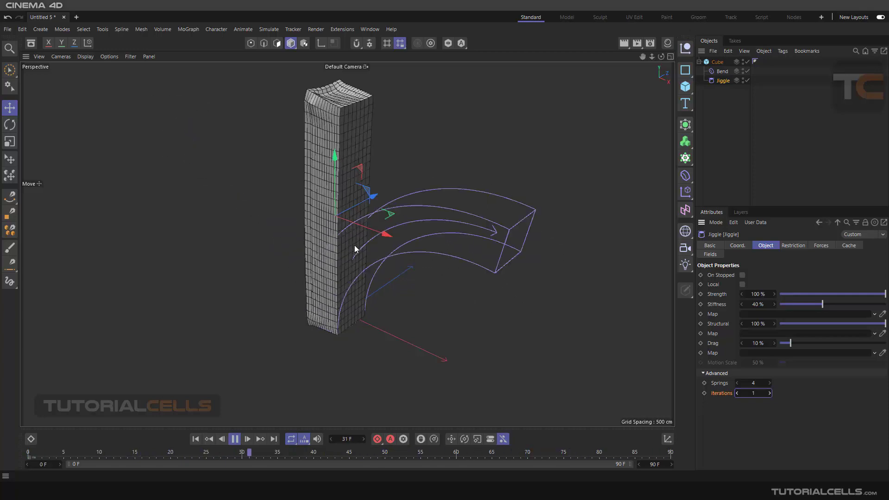
left_click(770, 393)
left_click(770, 393)
left_click(770, 393)
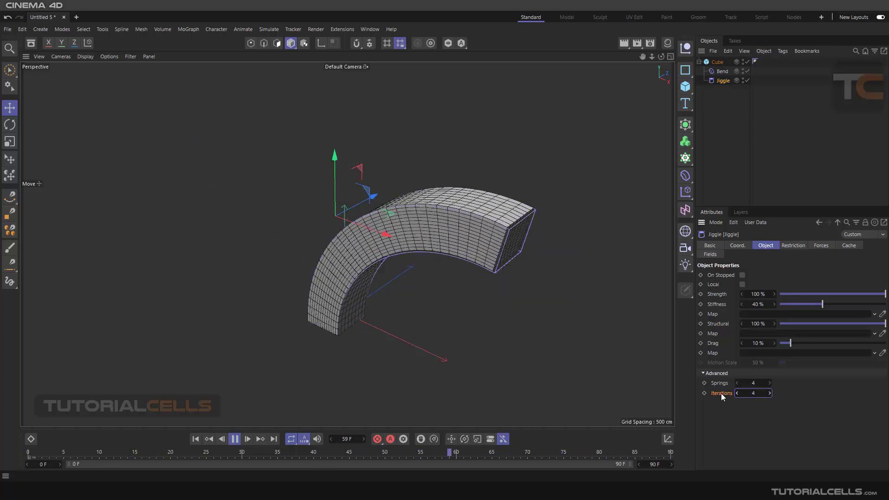
Show the Jiggle deformer's Restriction settings, and add a Plane in a new project
left_click(789, 245)
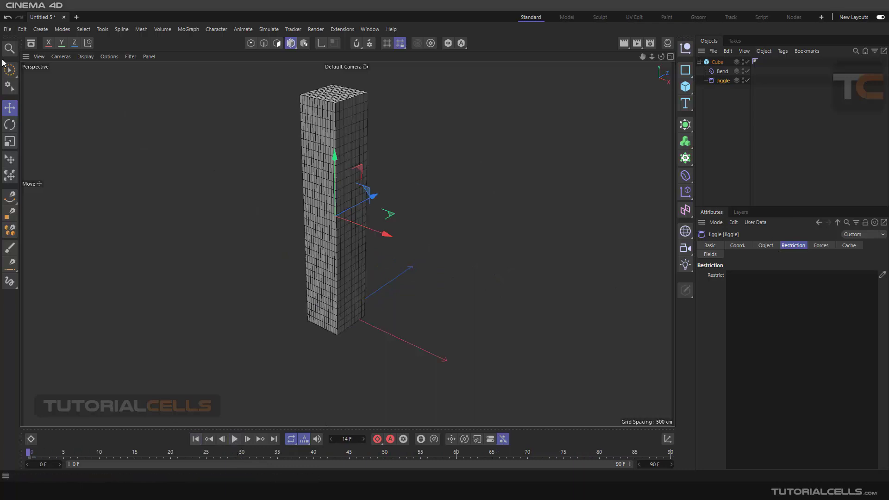
left_click(76, 17)
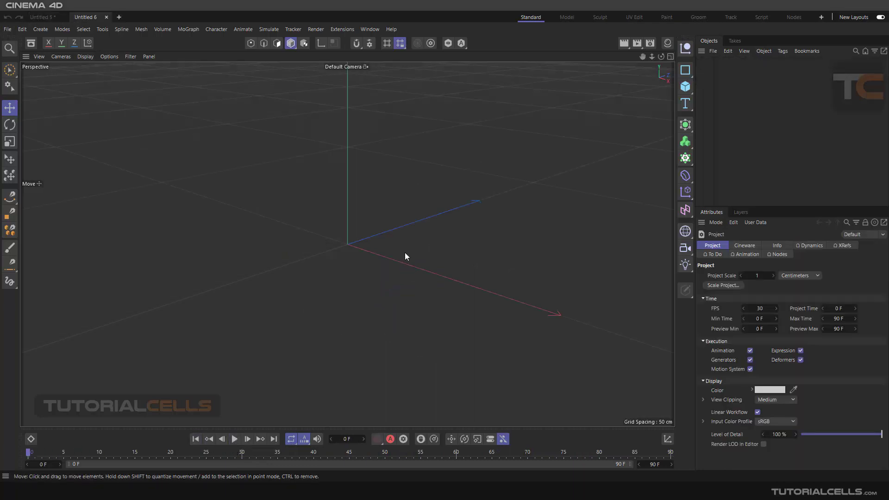
left_click(688, 86)
left_click(720, 133)
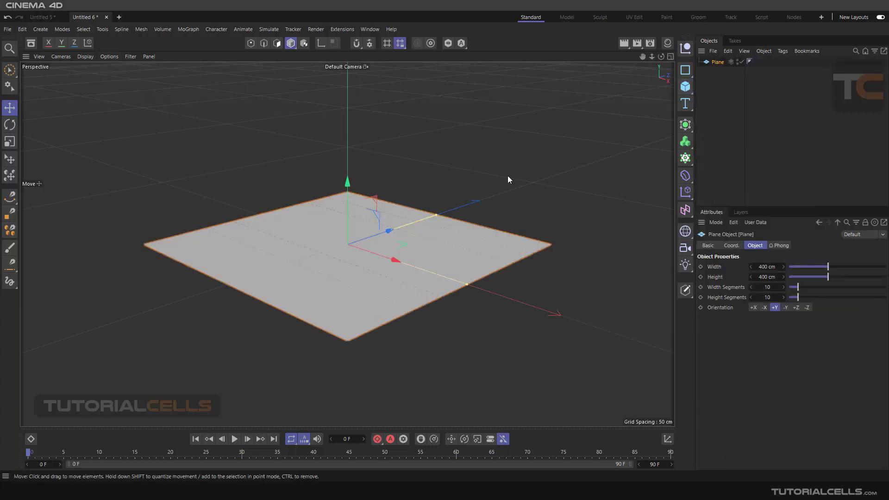
Hide the workplane in the viewport and set the plane's Width Segments and Height Segments to 50
left_click_drag(337, 193, 291, 142, "alt")
left_click(130, 56)
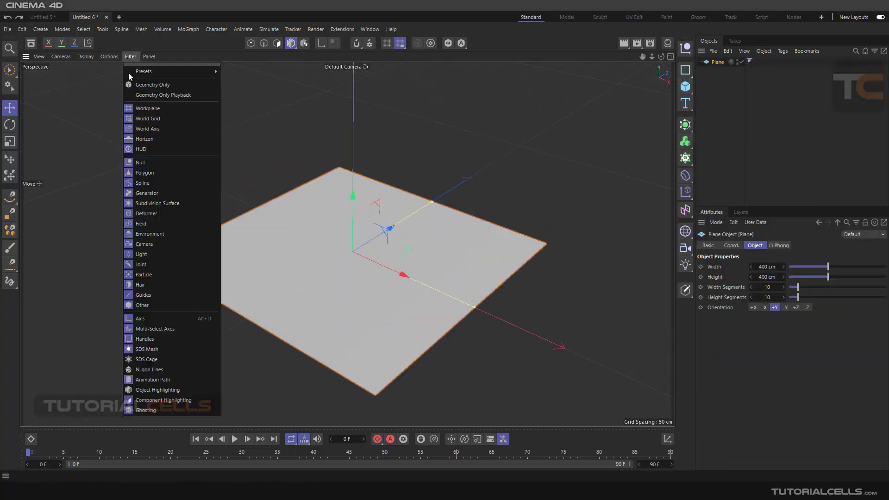
left_click(133, 109)
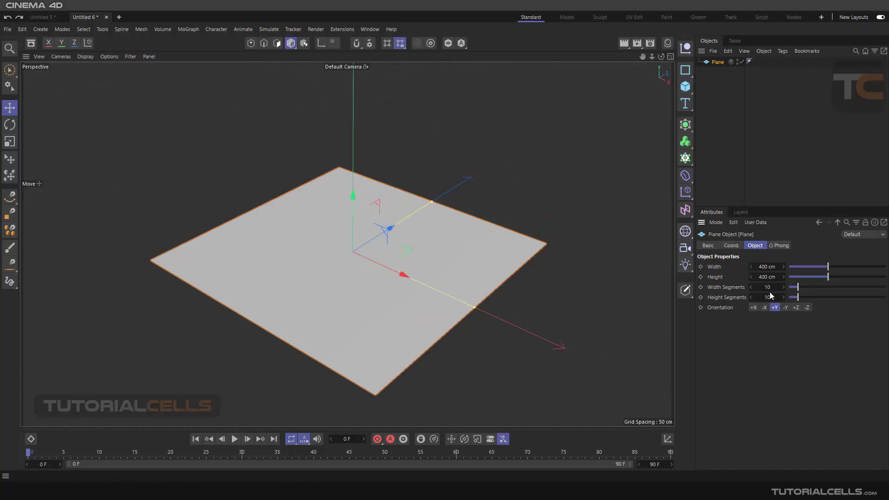
type("50")
key("Tab")
key("Return")
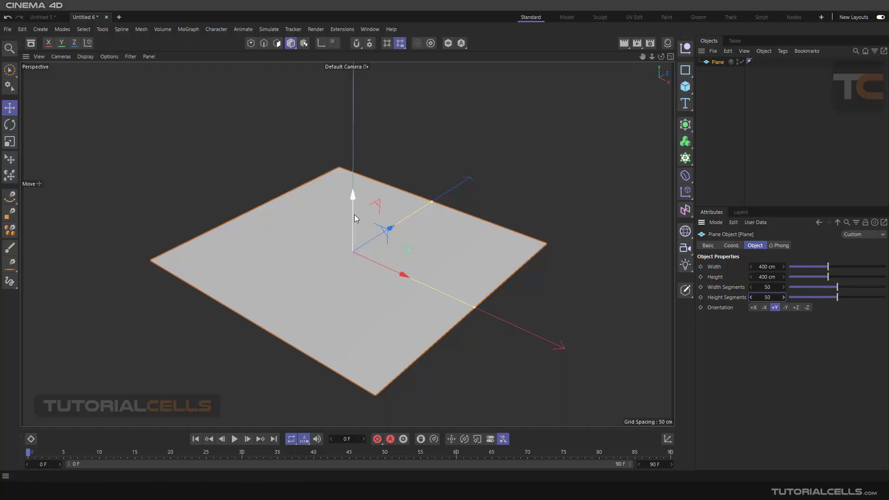
Make the plane editable and activate the Brush tool in point mode
left_click_drag(352, 226, 361, 212)
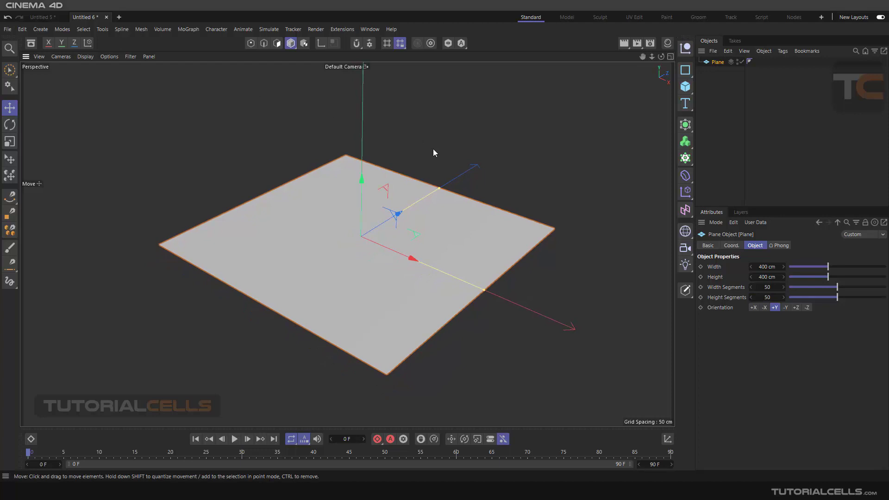
left_click(685, 290)
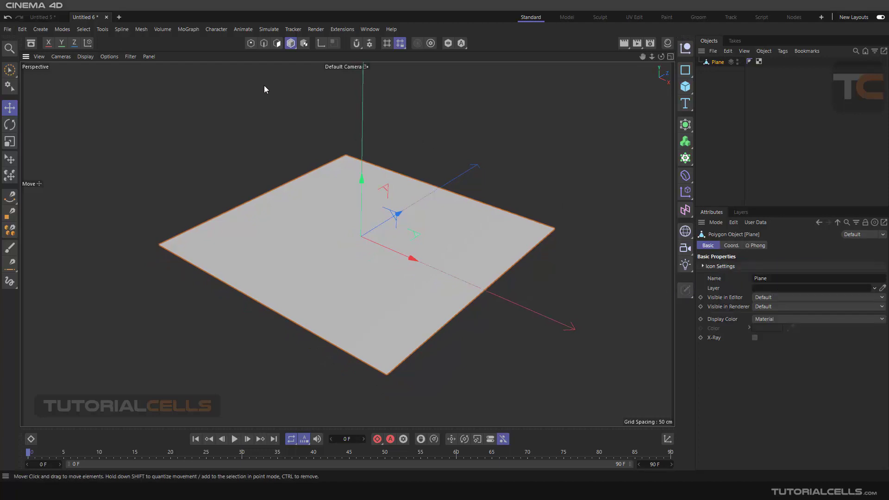
left_click(250, 43)
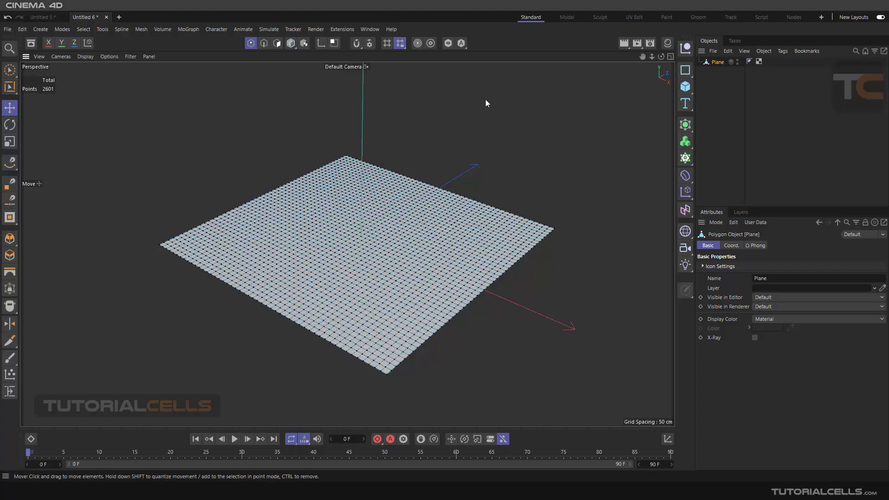
key("m")
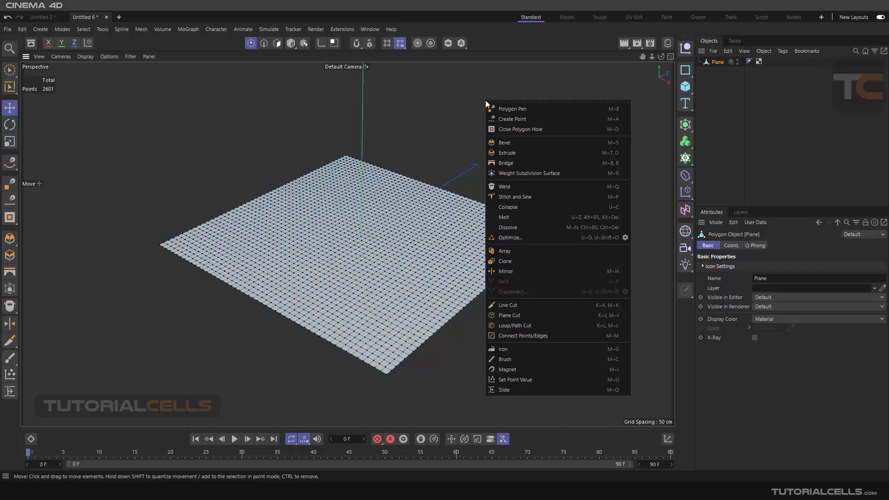
left_click(524, 360)
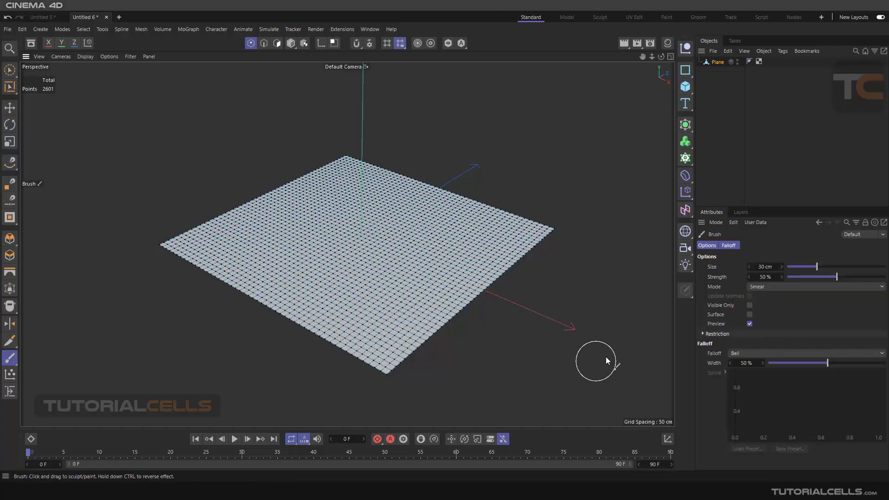
Set the Brush mode to Paint and paint vertex map weights around the plane's center
left_click(755, 287)
left_click(760, 392)
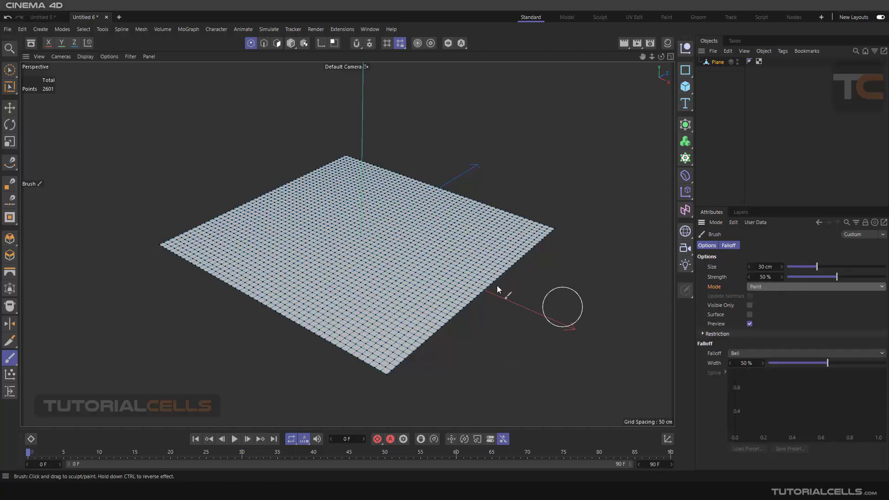
mouse_move(353, 240)
left_mouse_down()
mouse_move(385, 258)
mouse_move(377, 223)
mouse_move(327, 248)
mouse_move(365, 210)
mouse_move(332, 227)
left_mouse_up()
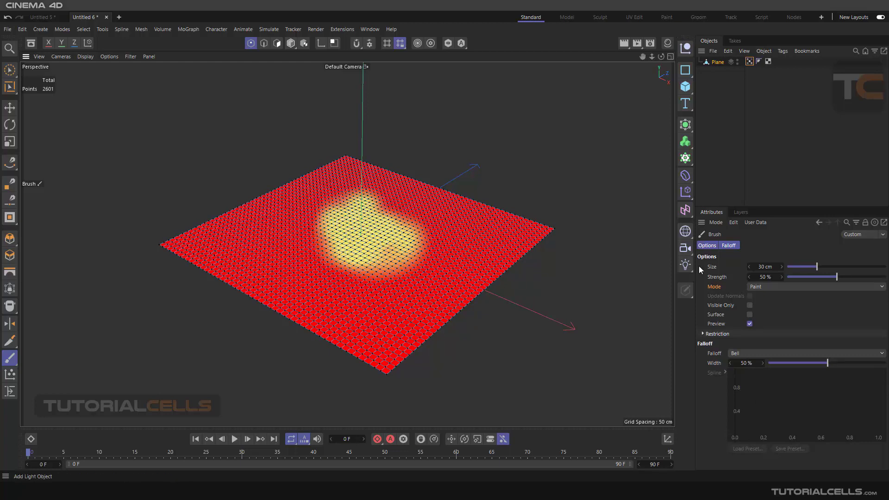
Set the Brush strength to 100% and extend the painted vertex map weights outward toward the plane's edges
left_click_drag(837, 276, 886, 277)
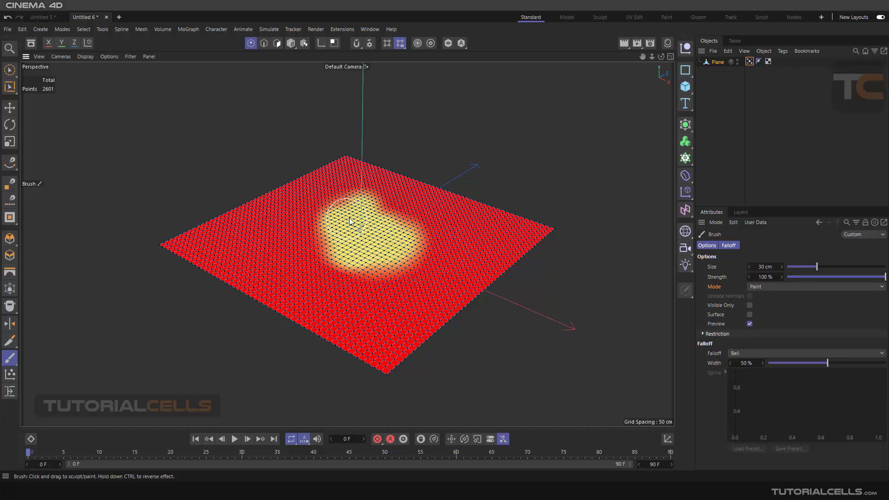
mouse_move(350, 222)
left_mouse_down()
mouse_move(375, 249)
mouse_move(332, 250)
left_mouse_up()
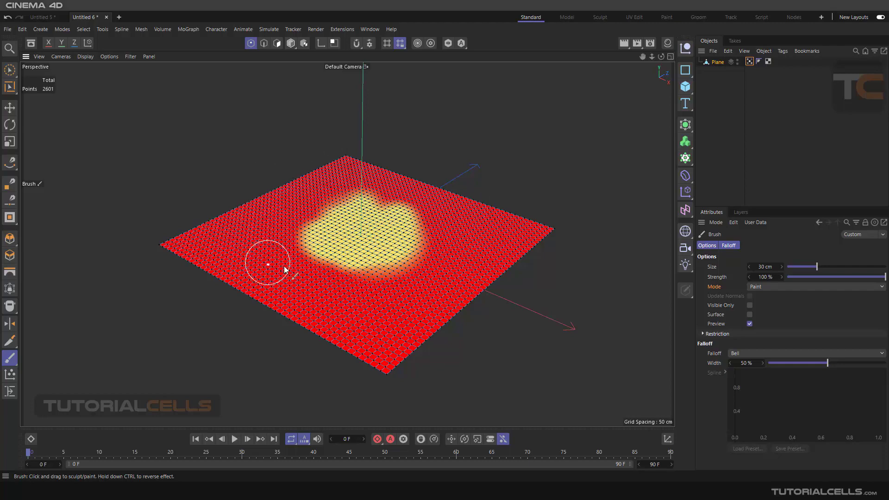
mouse_move(320, 262)
left_mouse_down()
mouse_move(327, 252)
mouse_move(301, 218)
mouse_move(392, 202)
mouse_move(419, 240)
mouse_move(401, 276)
mouse_move(347, 280)
mouse_move(297, 241)
mouse_move(320, 209)
mouse_move(358, 200)
mouse_move(450, 236)
mouse_move(463, 232)
mouse_move(428, 212)
mouse_move(364, 299)
mouse_move(319, 273)
mouse_move(296, 220)
mouse_move(271, 243)
mouse_move(311, 200)
mouse_move(351, 198)
mouse_move(431, 265)
mouse_move(409, 304)
mouse_move(383, 324)
mouse_move(332, 317)
mouse_move(225, 264)
mouse_move(266, 209)
mouse_move(359, 171)
mouse_move(493, 223)
mouse_move(489, 246)
left_mouse_up()
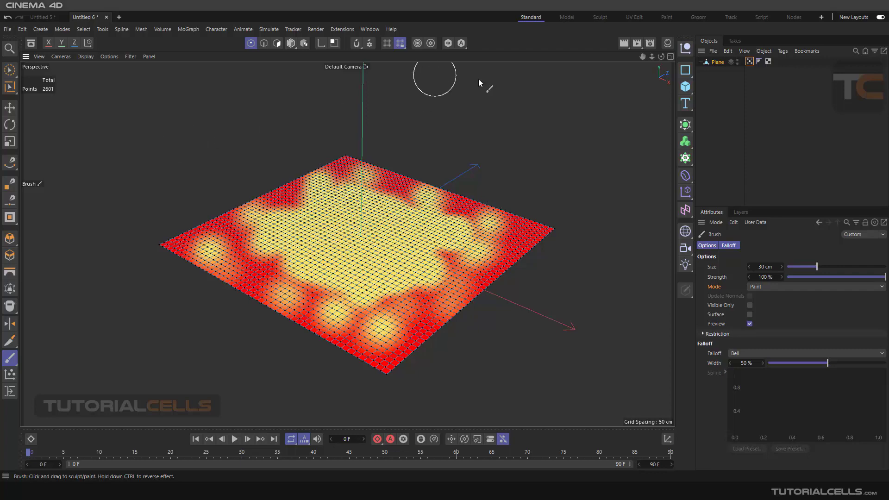
Leave the vertex map display, select the plane in model mode, and activate the Move tool
left_click(736, 71)
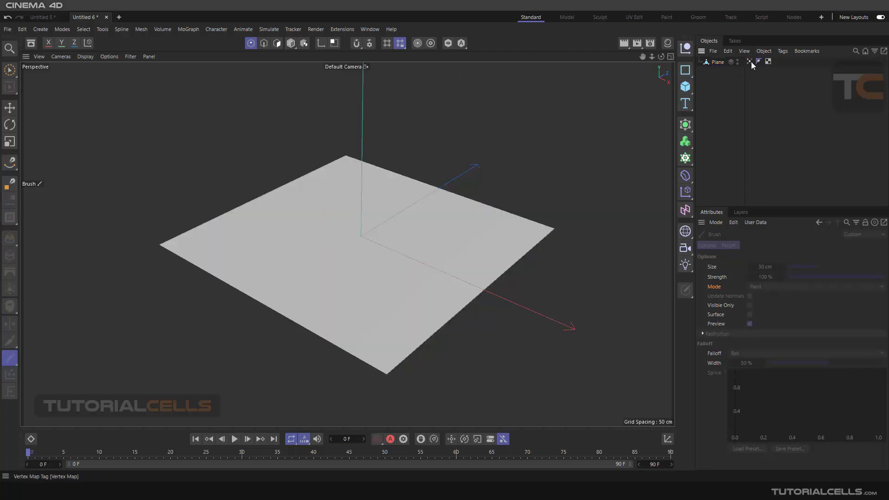
left_click(750, 62)
left_click(716, 62)
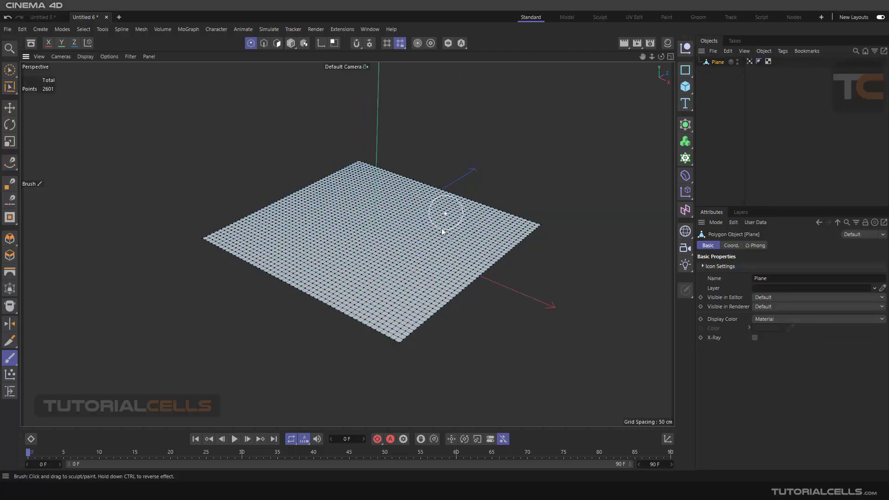
scroll(441, 228, "down", 4)
left_click(291, 43)
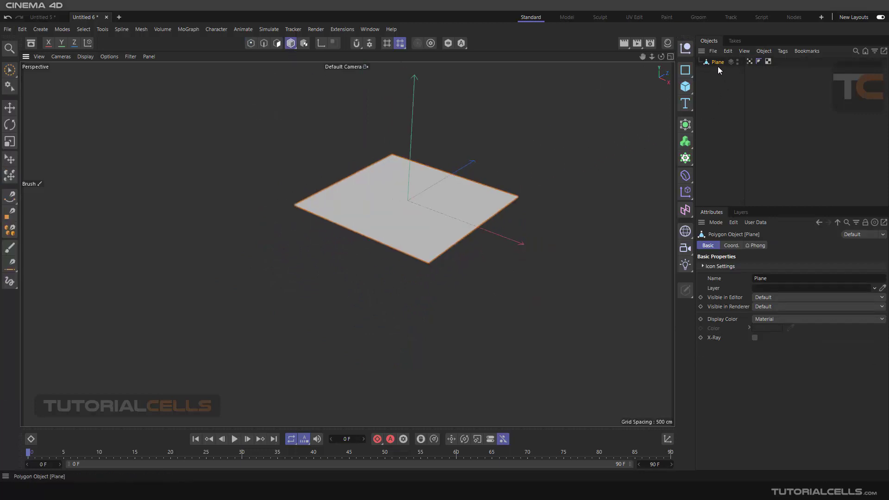
middle_click_drag(421, 228, 415, 232, "alt")
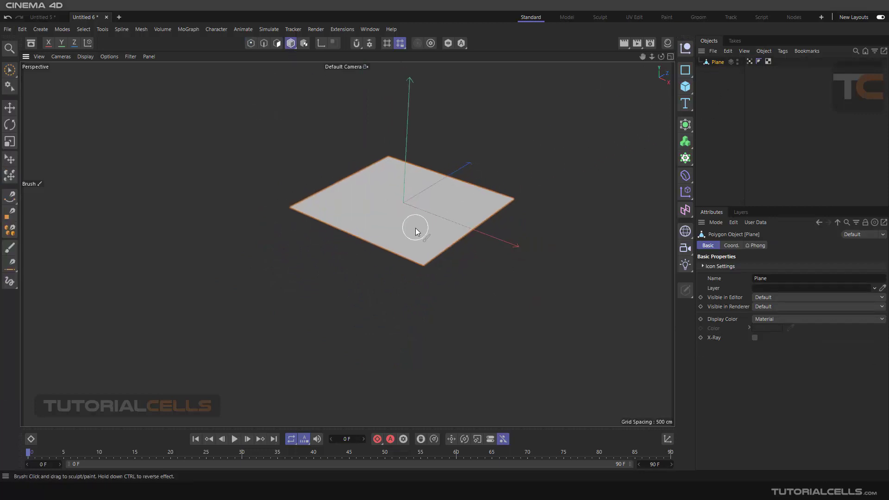
left_click(9, 107)
middle_click_drag(391, 198, 385, 210, "alt")
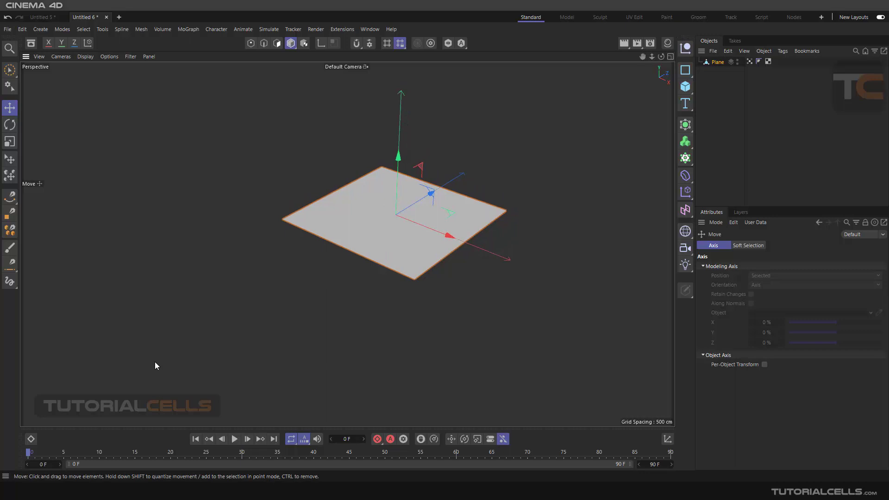
Record a keyframe for the plane at frame 0 and another at frame 30 with the plane raised along Y
left_click(42, 453)
left_click_drag(174, 452, 242, 453)
left_click(378, 440)
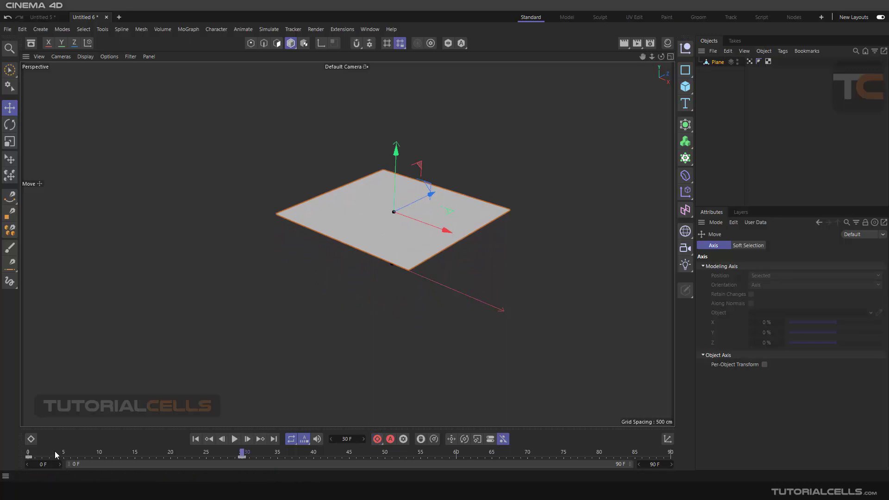
Copy the plane's frame 0 keyframe to frame 60 and return to frame 0
left_click(28, 457)
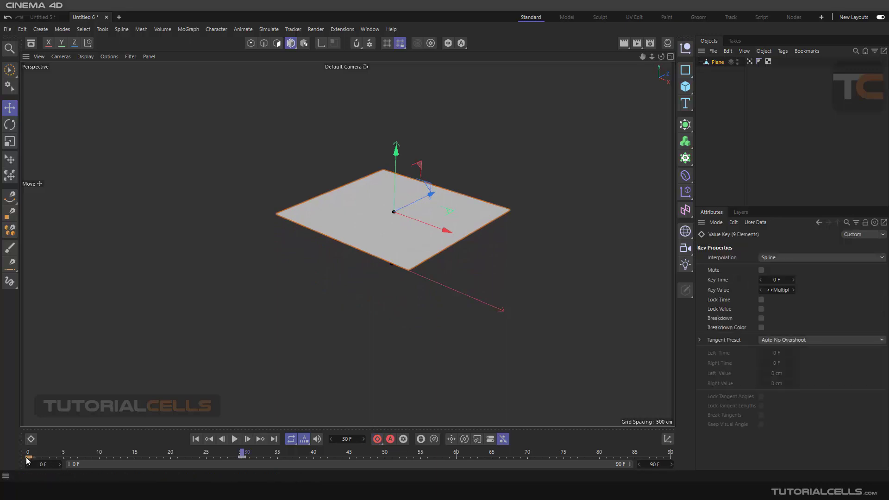
left_click(457, 454)
left_click_drag(457, 455, 21, 424)
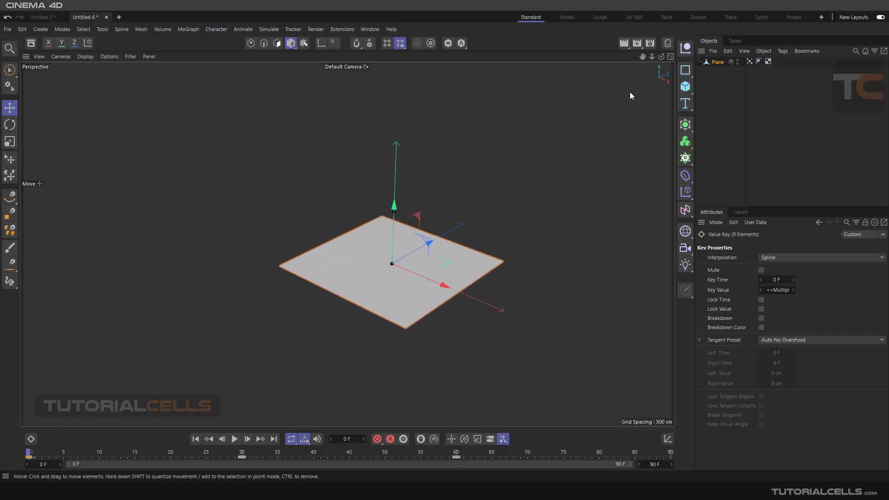
Set the plane's keyframes to Step interpolation through its animation tracks and play the animation
right_click(596, 97)
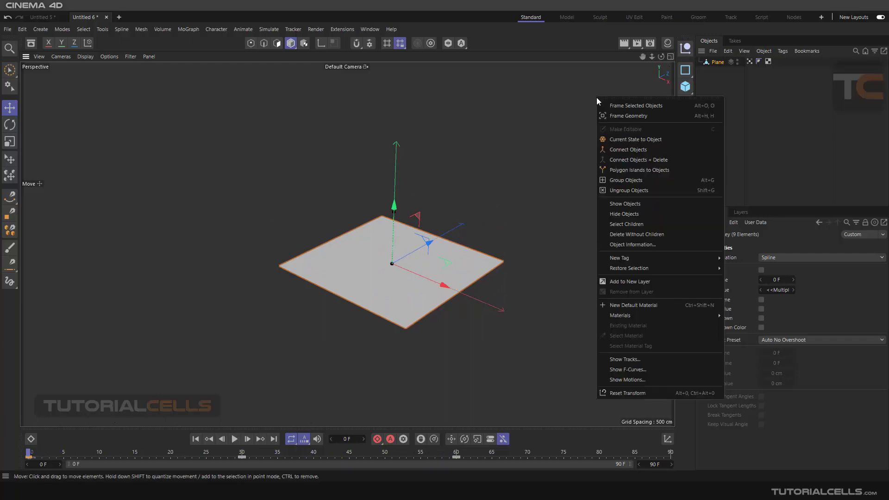
left_click(616, 360)
left_click(302, 240)
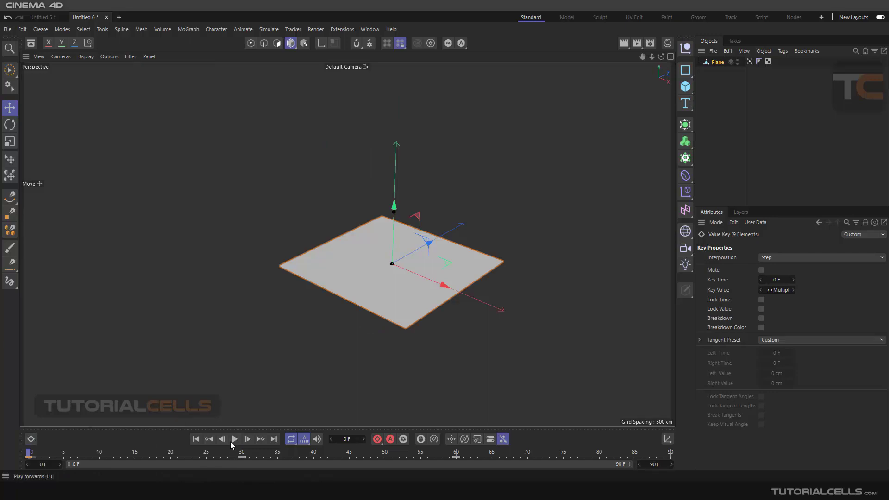
left_click(235, 438)
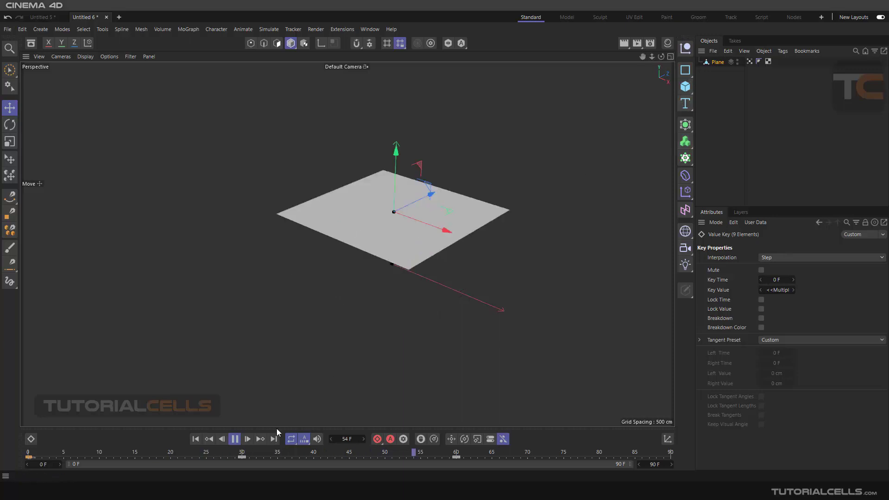
Stop the playback and add a Jiggle deformer as a child of the plane, showing its Object properties
left_click(236, 443)
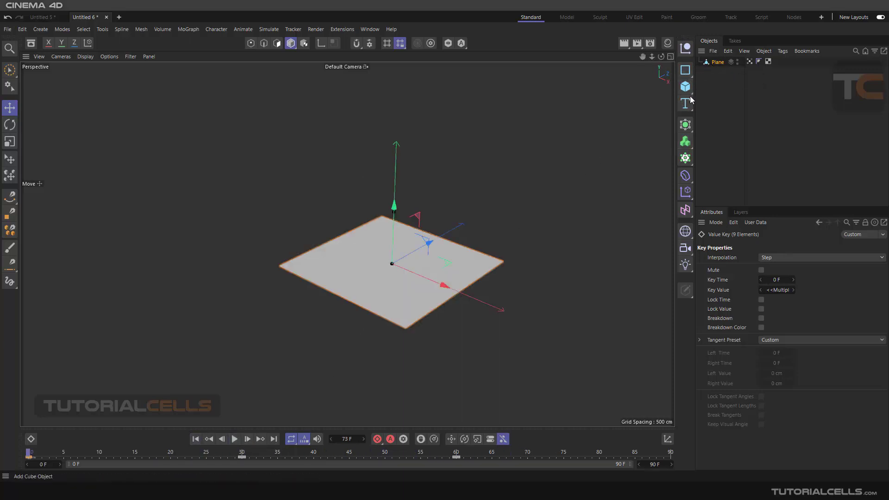
left_click(684, 177)
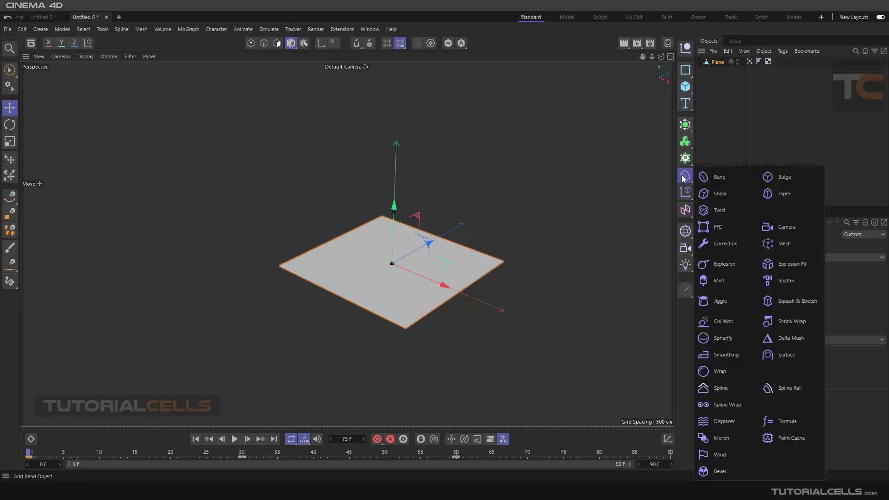
left_click(736, 289)
left_click(766, 246)
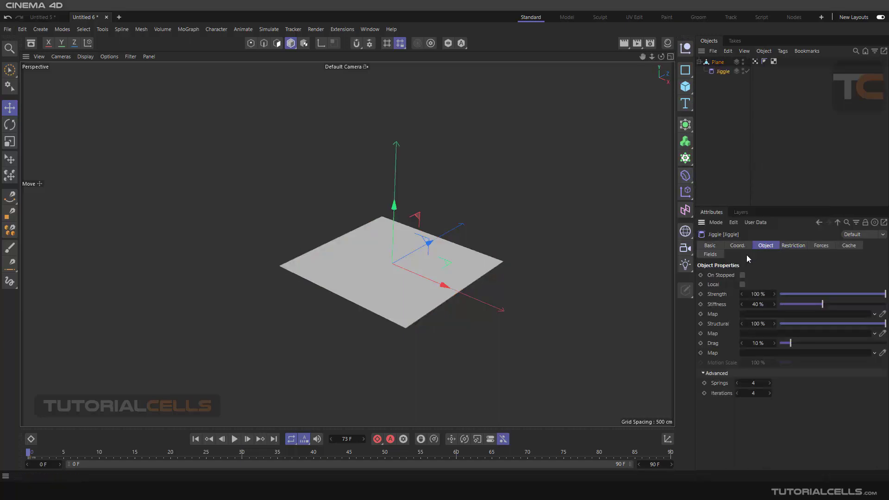
Play the plane's animation with the unrestricted Jiggle deformer, stop it, and return to frame 0
left_click(234, 439)
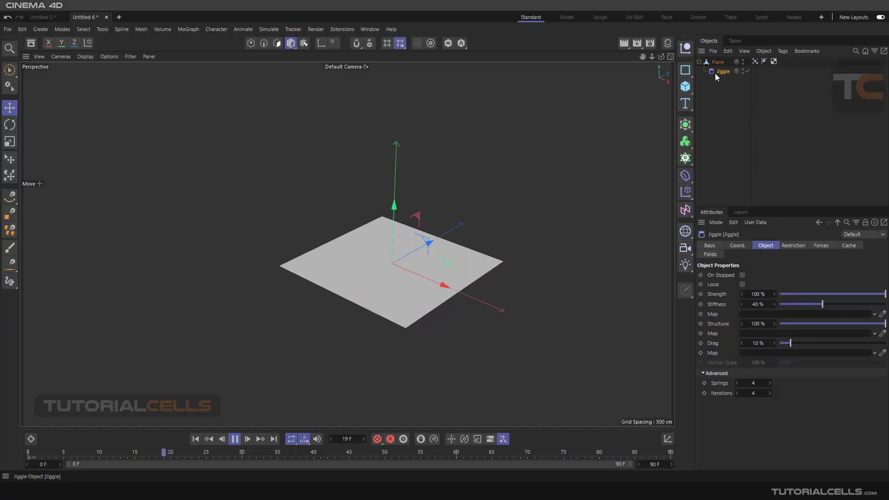
left_click(235, 439)
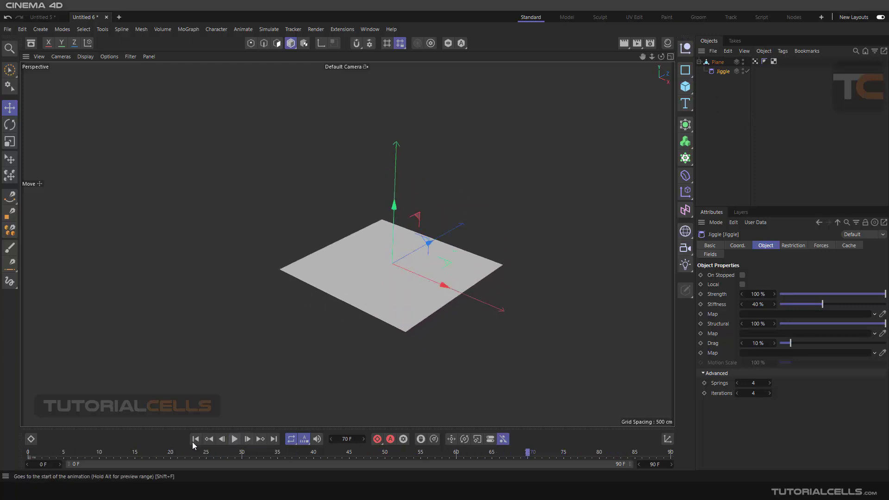
left_click(193, 441)
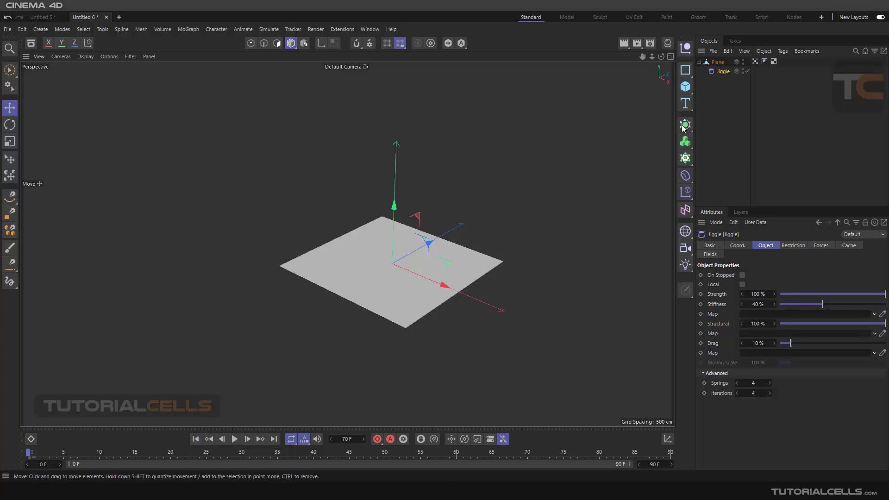
Restrict the Jiggle deformer with the plane's vertex map and preview the animation
left_click(793, 246)
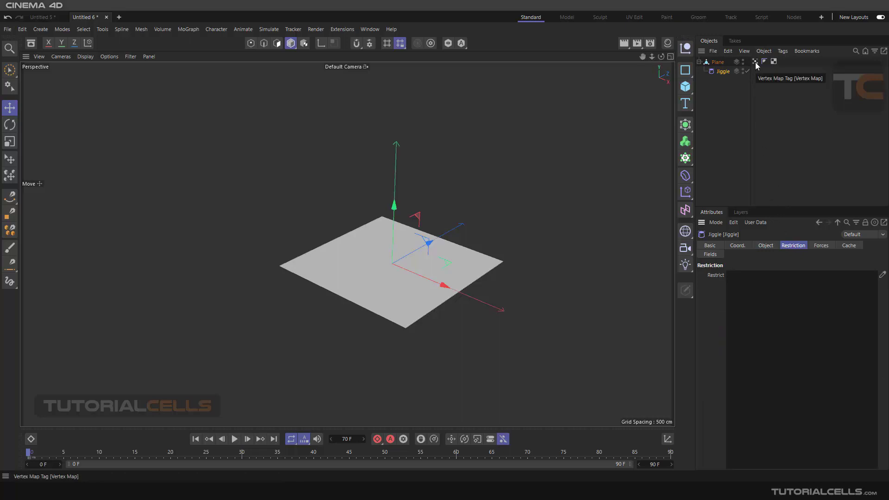
left_click_drag(756, 65, 767, 178)
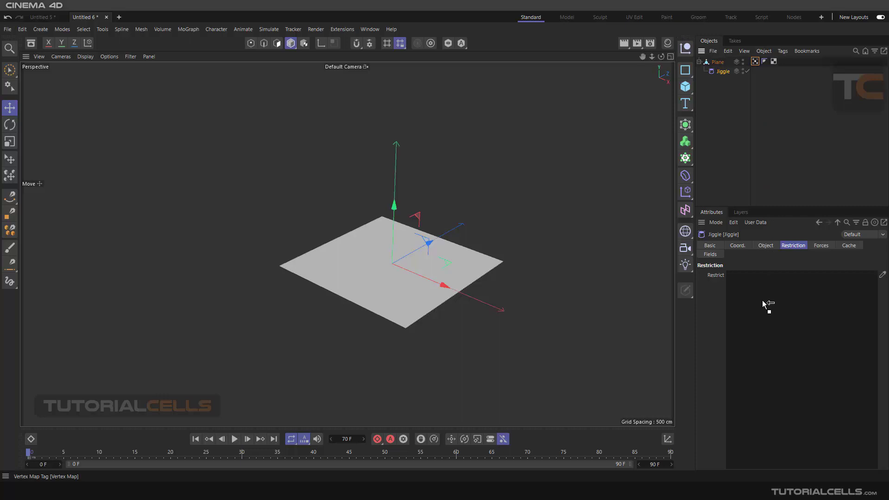
left_click_drag(764, 306, 765, 305)
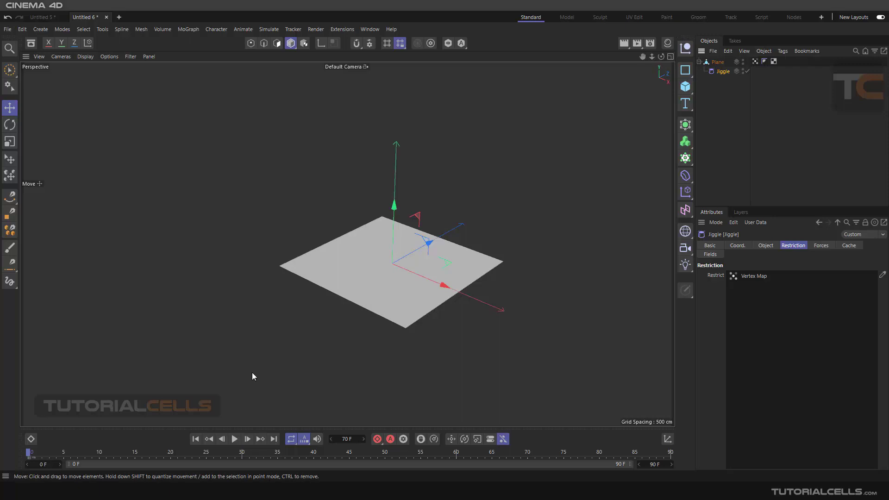
left_click(234, 438)
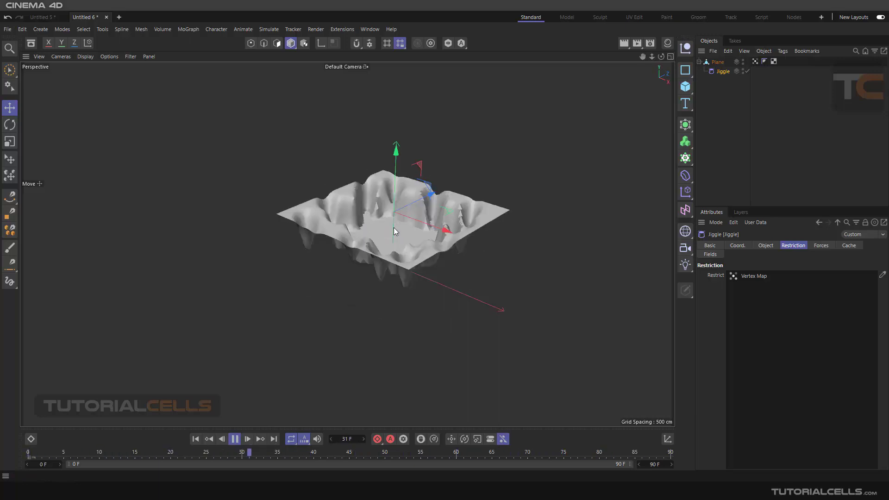
left_click(237, 440)
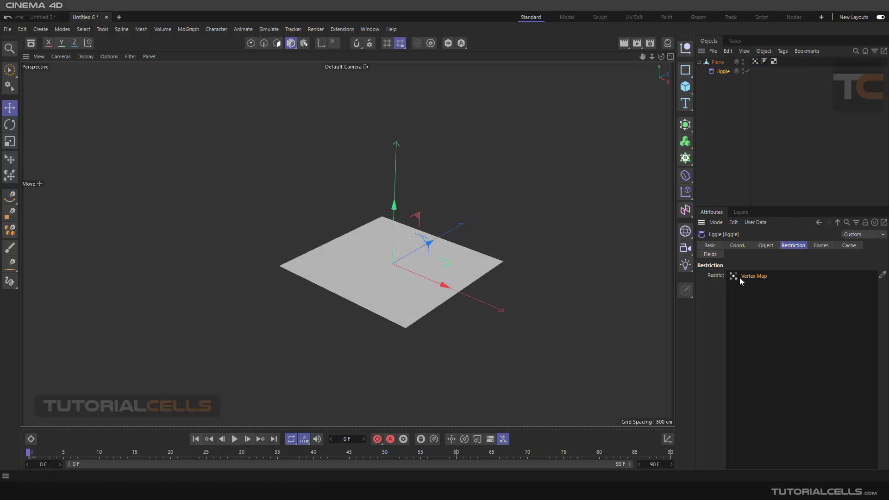
Remove the vertex map from the Jiggle restriction, assign it as the Stiffness map instead, and preview the animation
key("Delete")
left_click(771, 245)
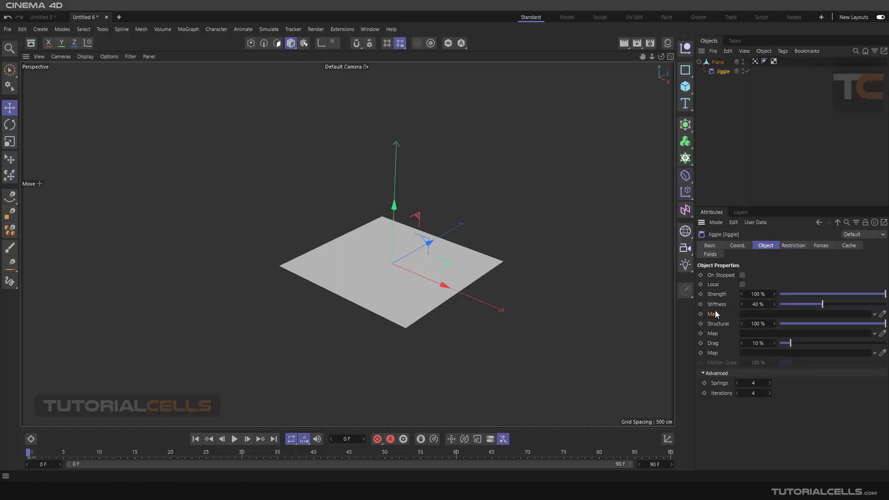
left_click_drag(755, 61, 756, 314)
left_click(235, 439)
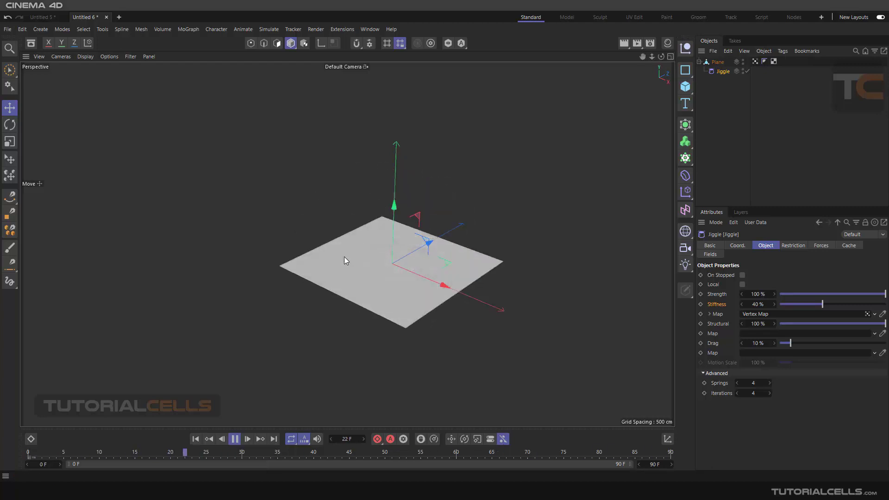
left_click(235, 439)
left_click(196, 439)
Clear the Jiggle deformer's Stiffness map and assign the vertex map to Drag
left_click(875, 315)
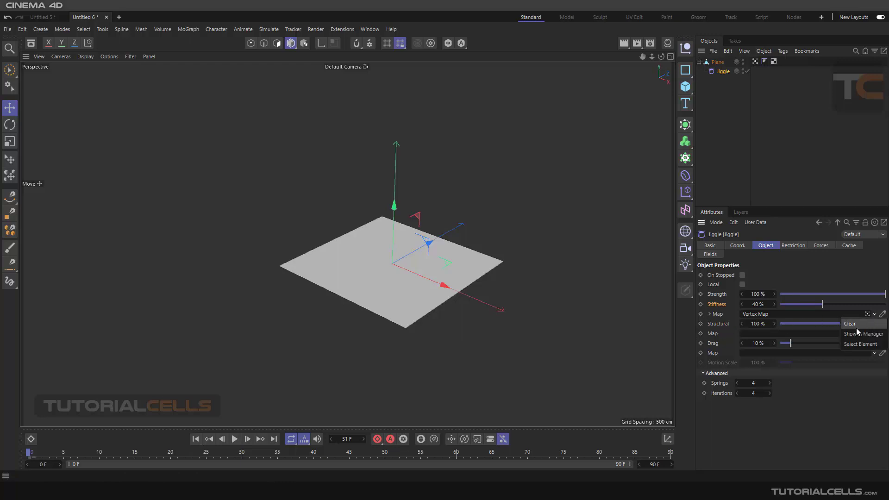
left_click(857, 327)
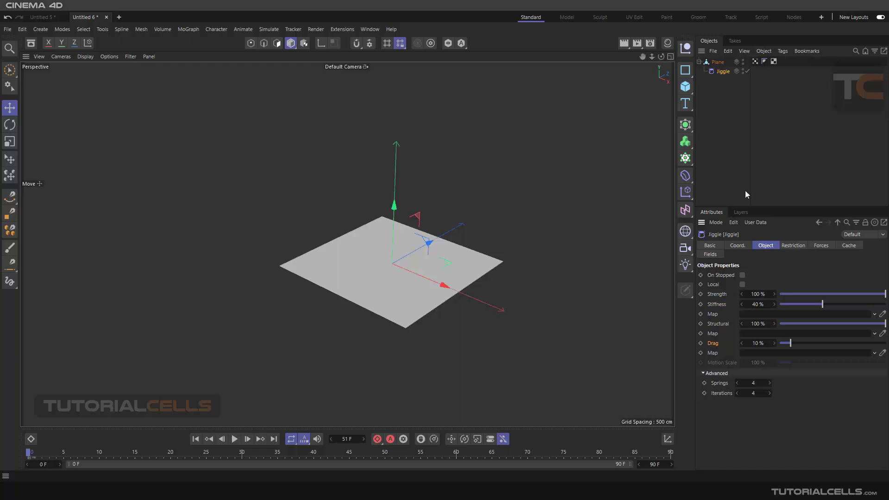
left_click_drag(755, 61, 768, 356)
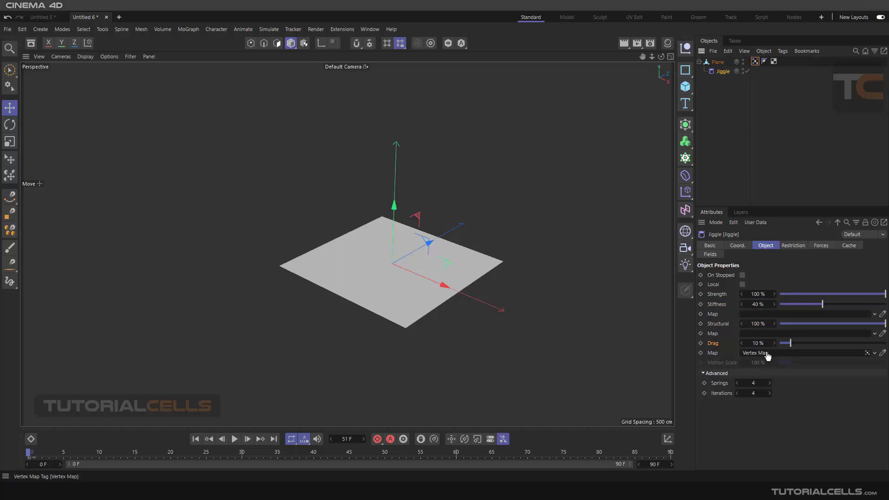
Inspect the vertex map's weights on the plane, reselect the Jiggle deformer, play the animation, and return to frame 0
left_click(756, 62)
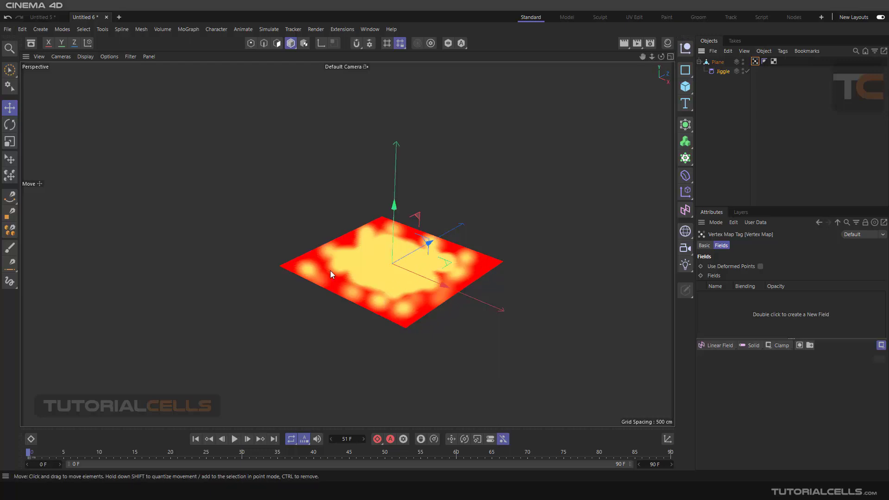
left_click(724, 71)
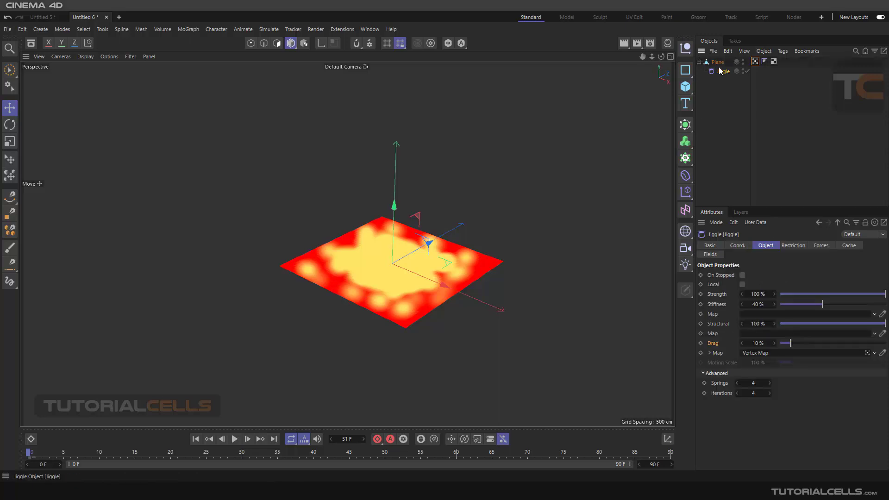
left_click(752, 85)
left_click(722, 72)
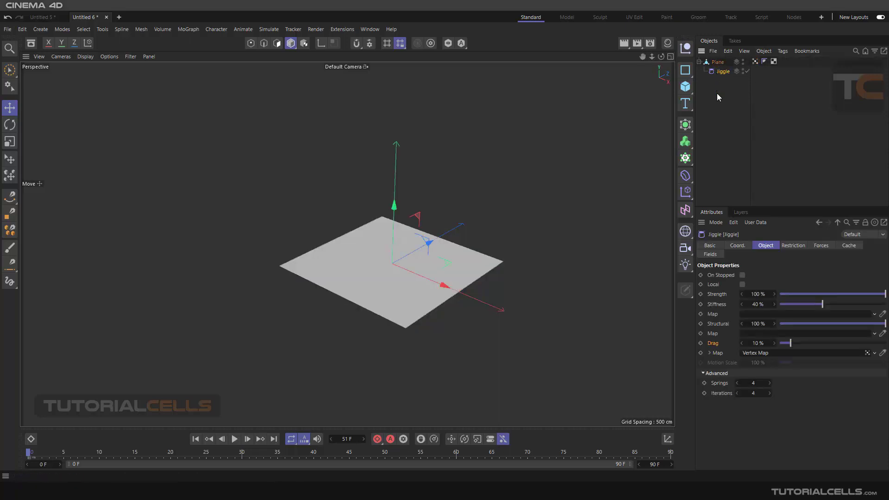
left_click(234, 440)
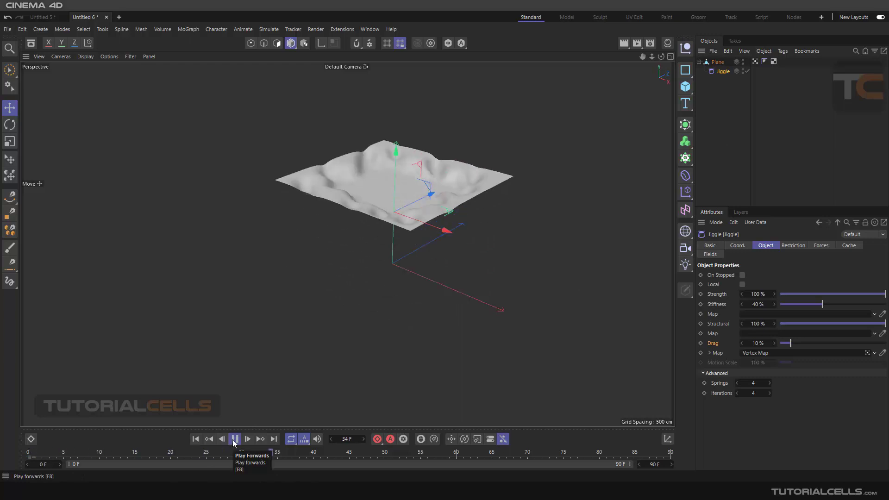
left_click(234, 440)
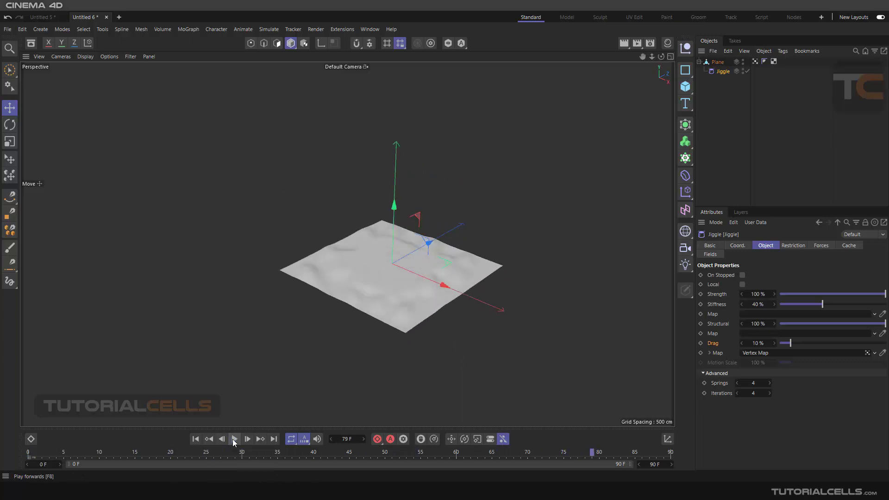
left_click(195, 439)
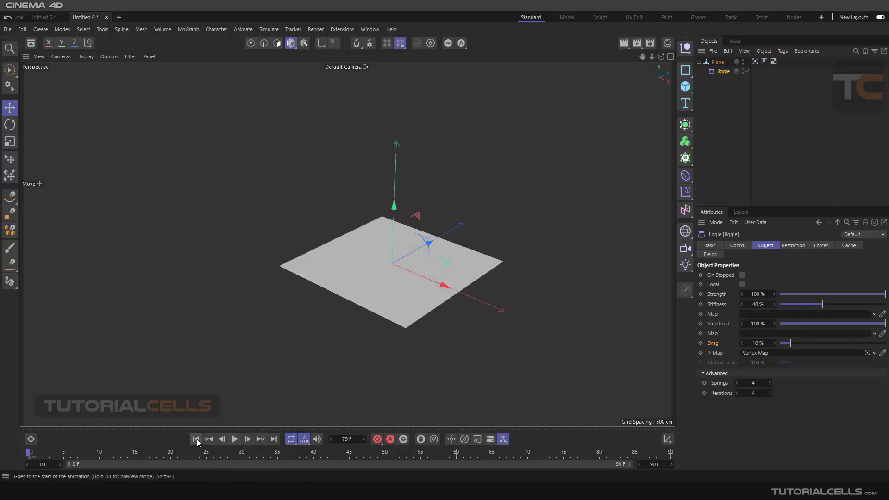
Clear the Jiggle deformer's Drag map and show its Forces settings
left_click(875, 354)
left_click(861, 363)
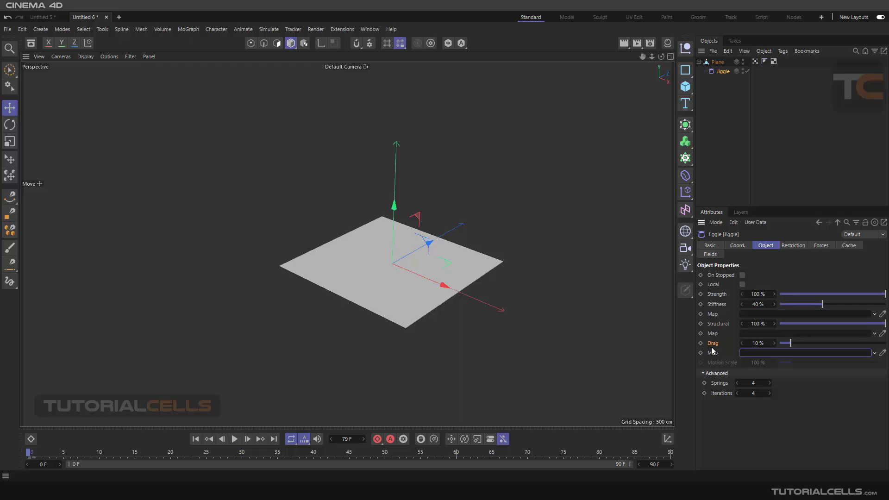
left_click(802, 245)
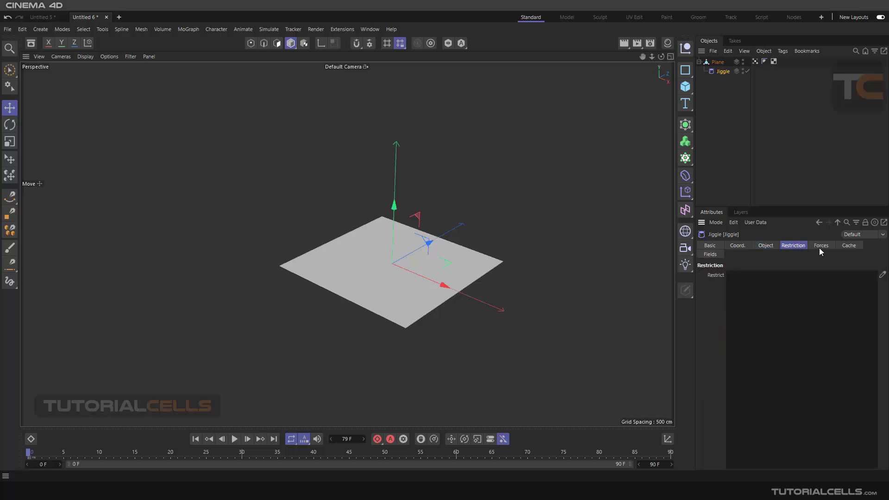
left_click(819, 247)
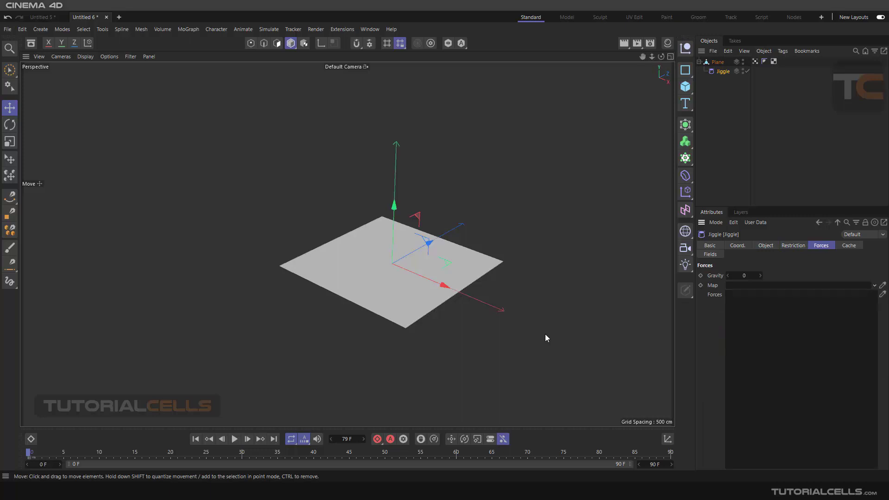
Create a new project, add a sphere, and raise it above the origin along Y
left_click(119, 17)
left_click(687, 94)
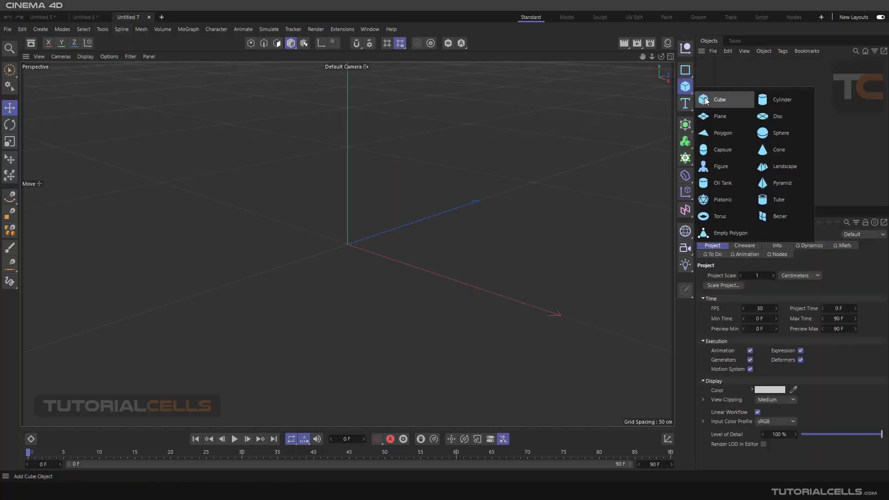
left_click(769, 134)
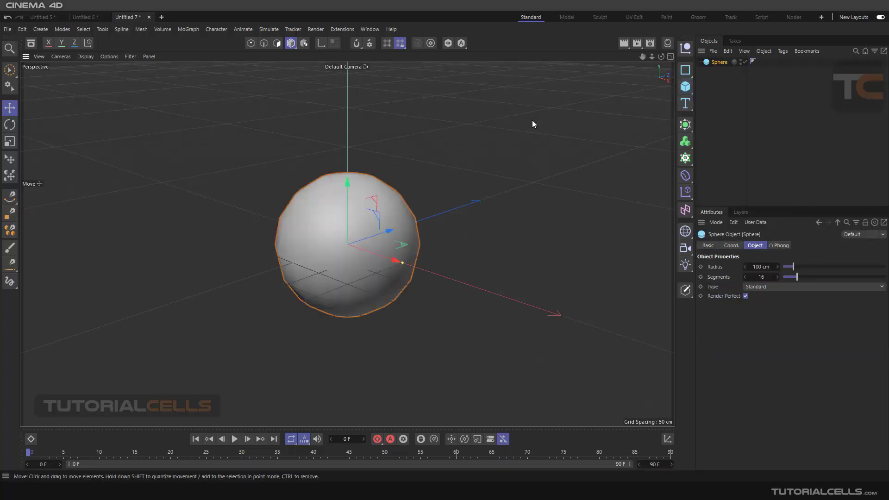
scroll(296, 190, "down", 2)
left_click_drag(296, 190, 388, 124, "alt")
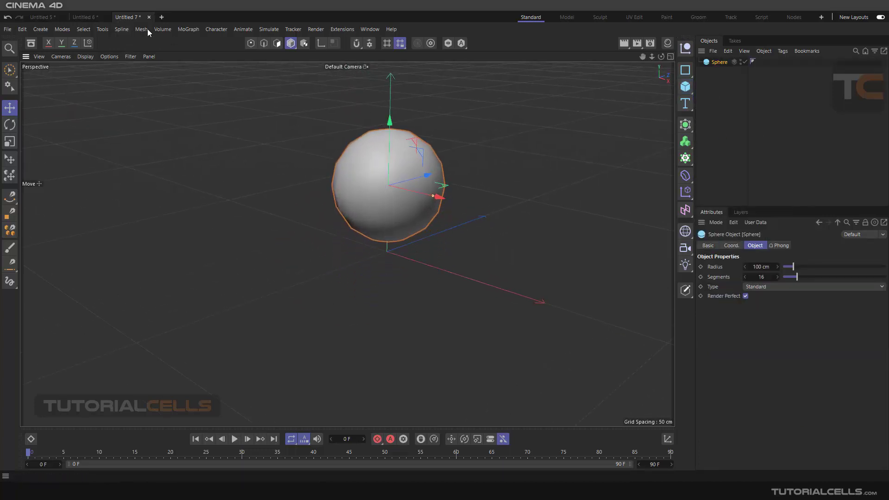
Hide the viewport grid and set the display to Gouraud Shading (Lines)
left_click(133, 54)
left_click(142, 107)
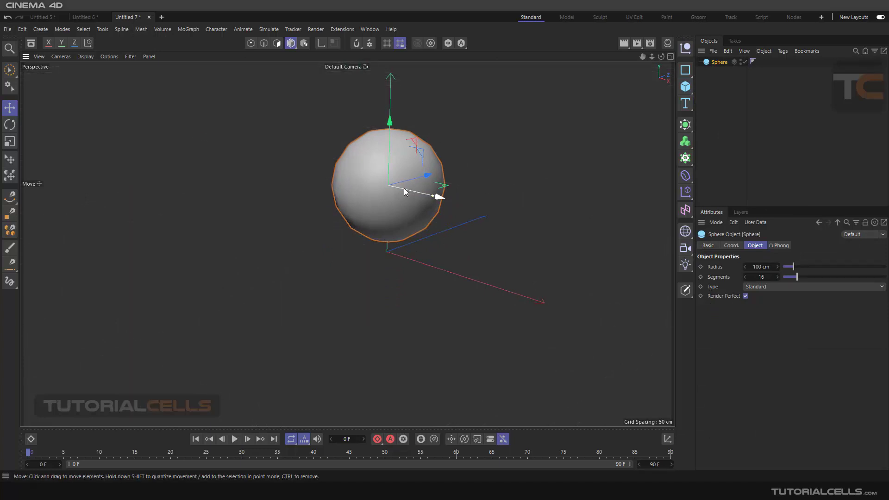
scroll(399, 179, "up", 1)
left_click(84, 56)
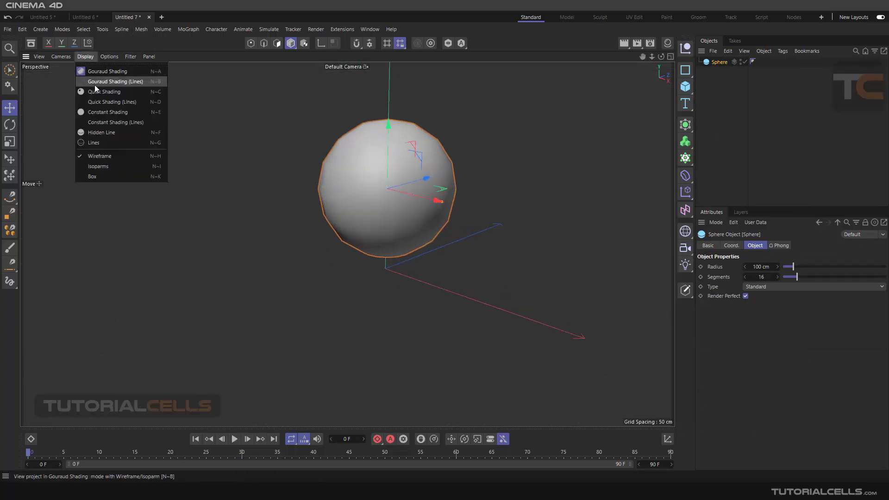
left_click(95, 84)
Set the sphere to 40 segments and its type to Octahedron
left_click_drag(800, 276, 824, 276)
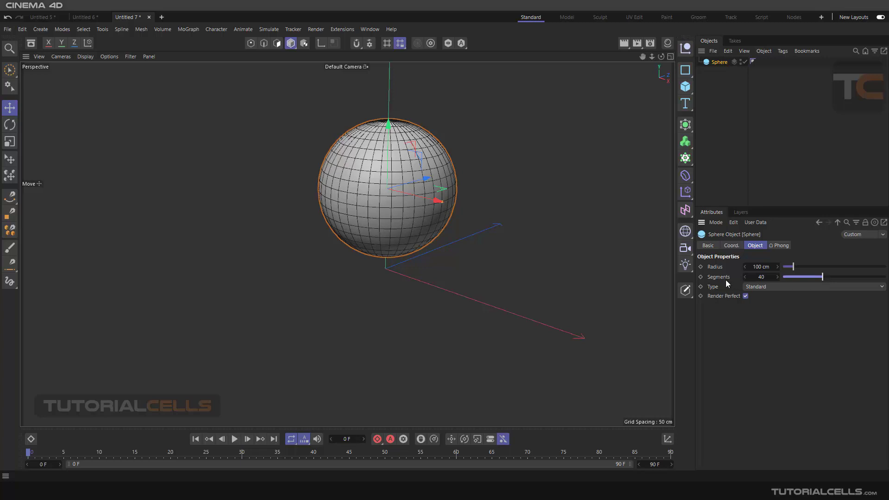
left_click(755, 287)
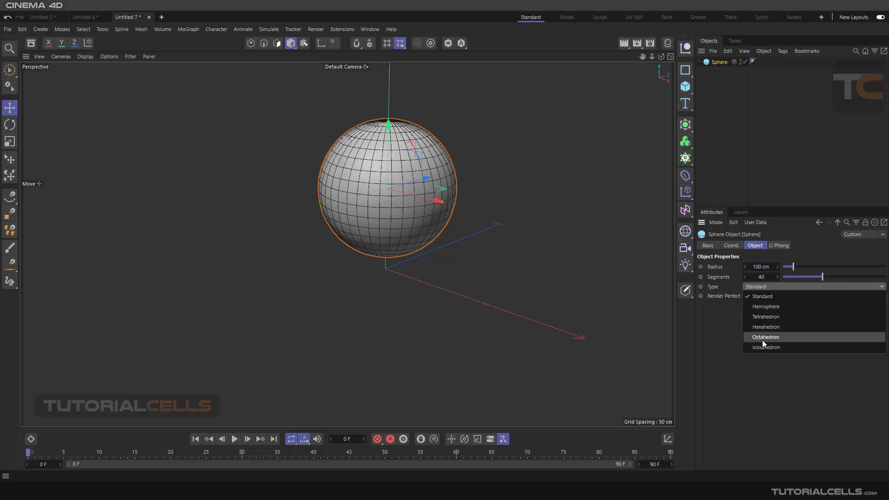
left_click(763, 337)
Add a Jiggle deformer as a child of the sphere
scroll(388, 181, "up", 2)
scroll(388, 180, "up", 1)
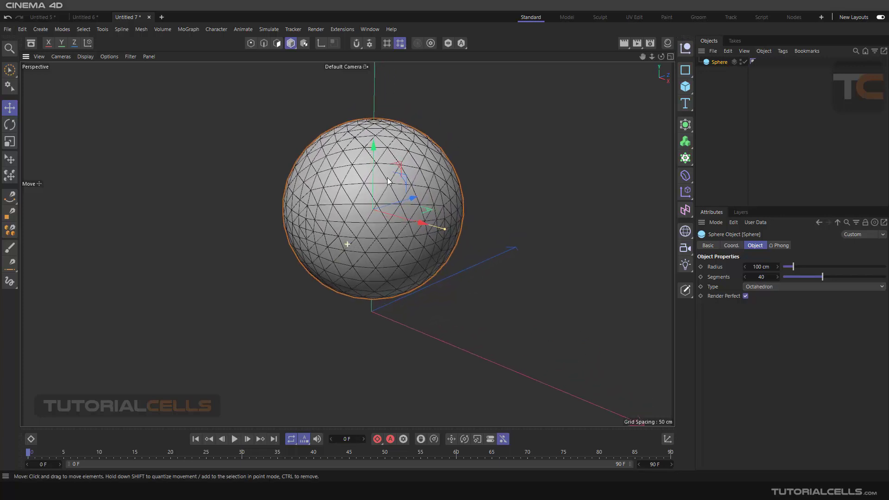
left_click(686, 176)
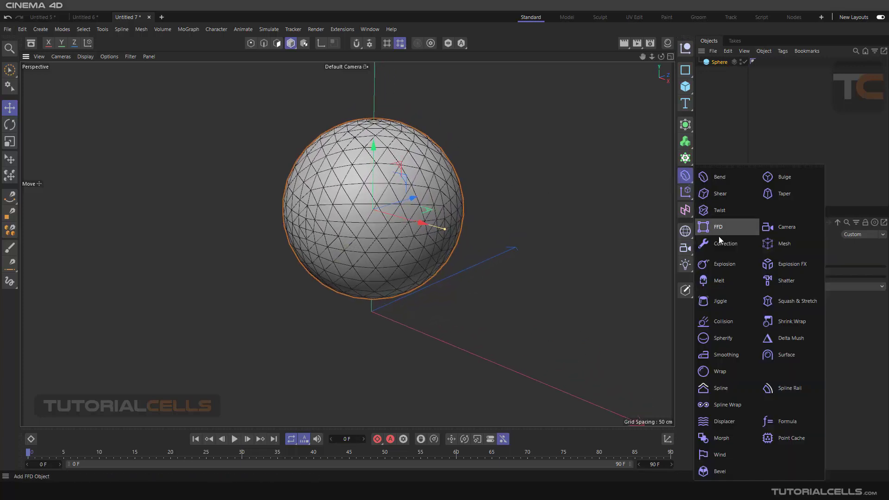
left_click(724, 299)
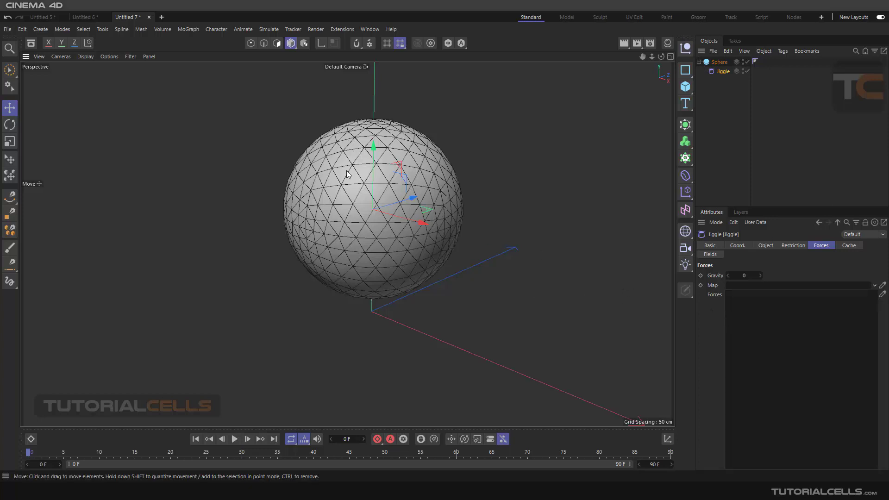
Add a Turbulence force to the scene, play the animation briefly, and return to the first frame
left_click(269, 29)
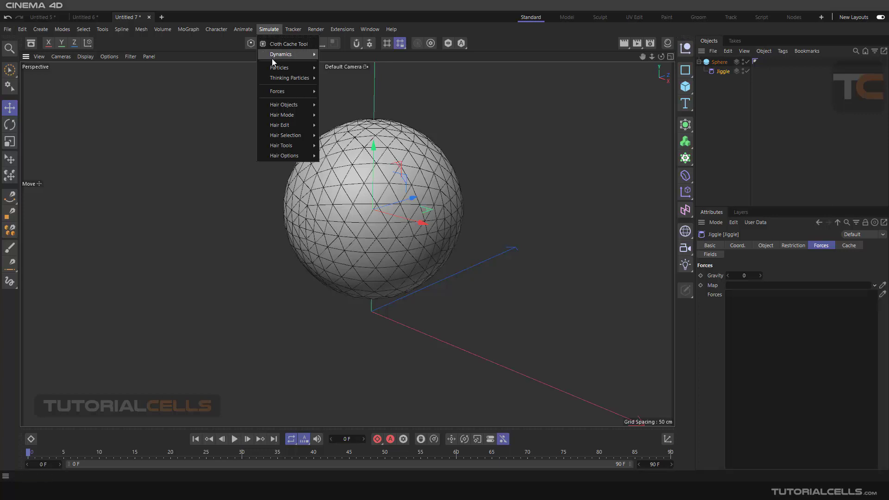
mouse_move(279, 94)
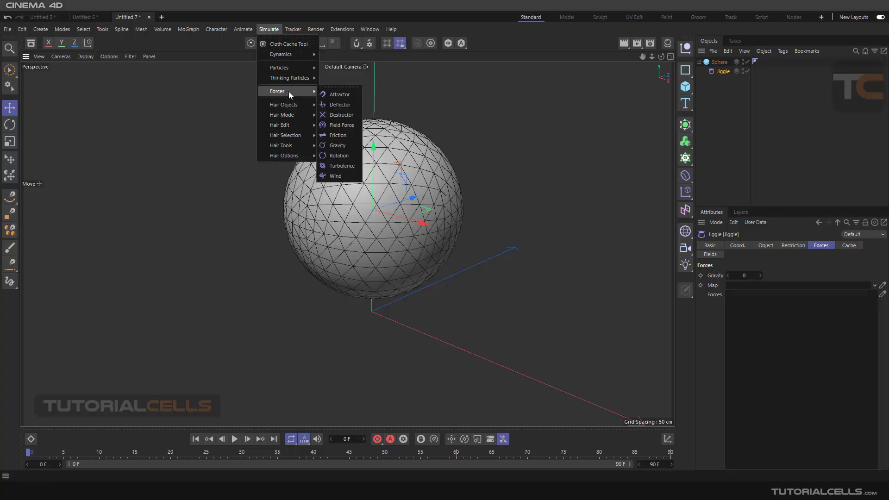
left_click(340, 166)
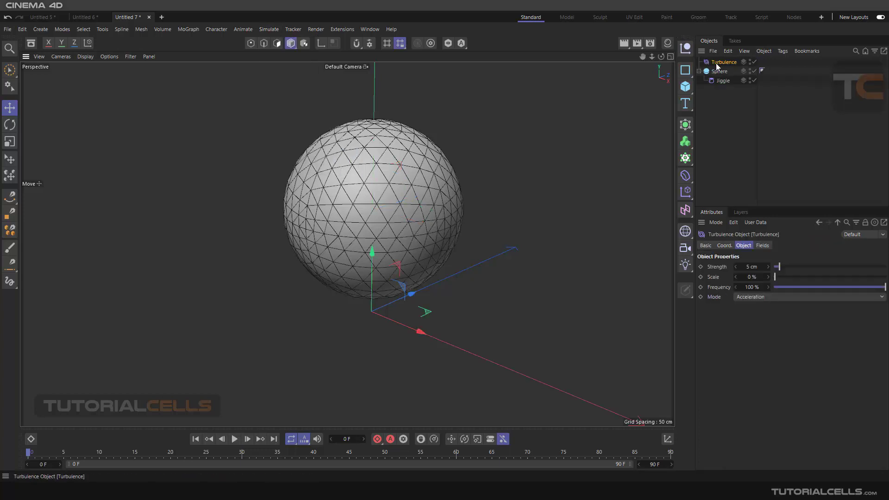
left_click(235, 440)
left_click(235, 439)
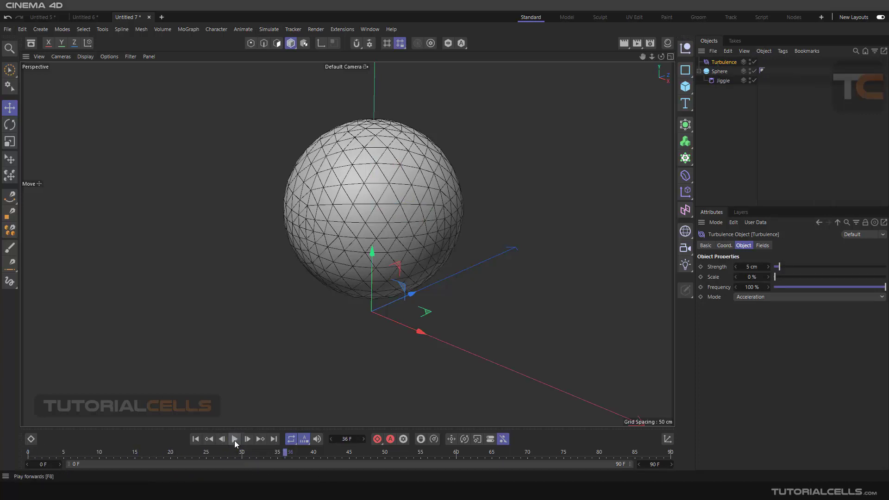
left_click(194, 440)
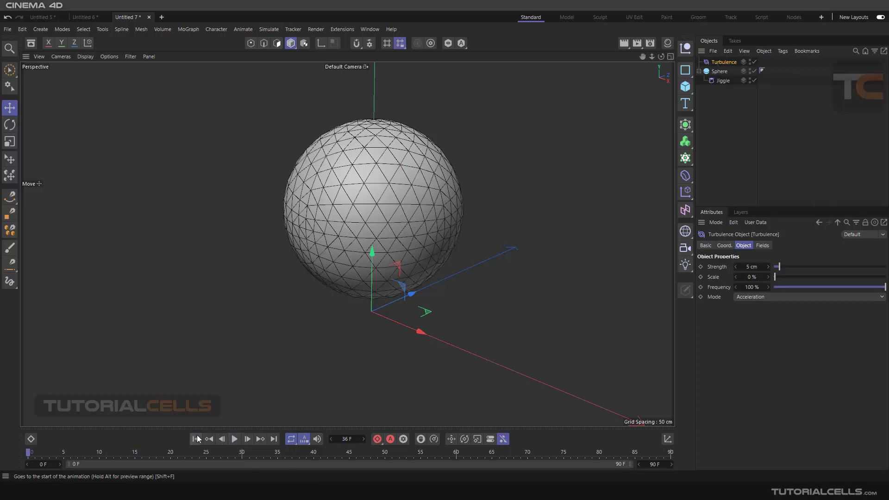
left_click(269, 29)
mouse_move(278, 67)
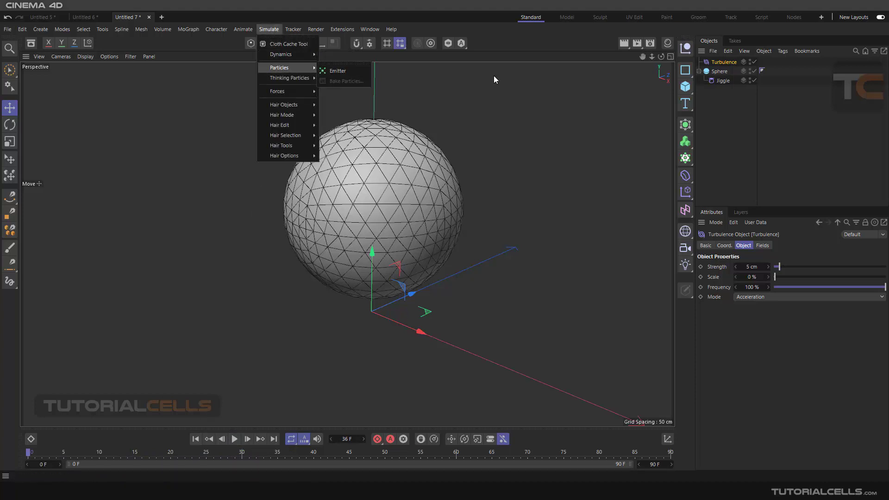
left_click(743, 119)
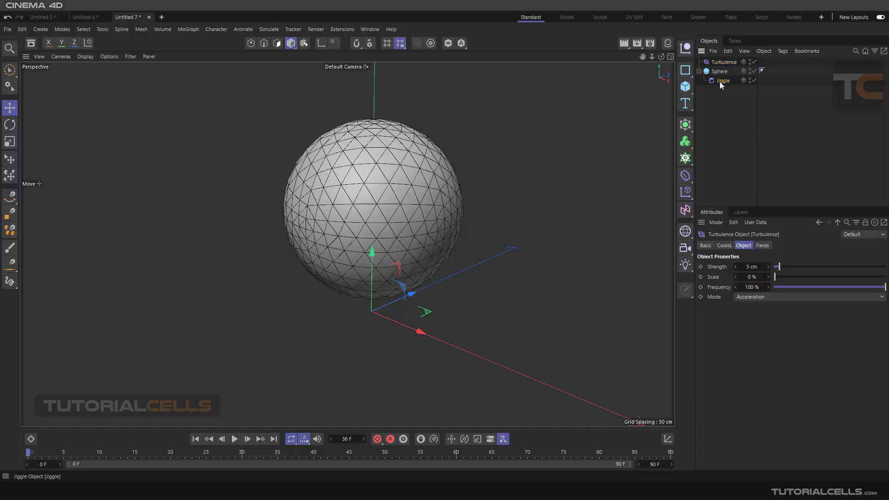
Assign the Turbulence object to the Jiggle deformer's forces, test it with a short playback, and return to the first frame
left_click(721, 81)
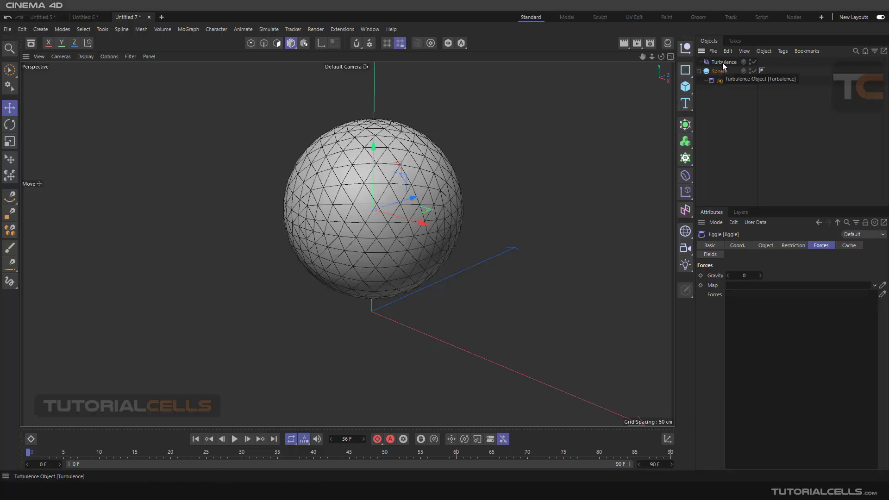
left_click_drag(722, 63, 761, 309)
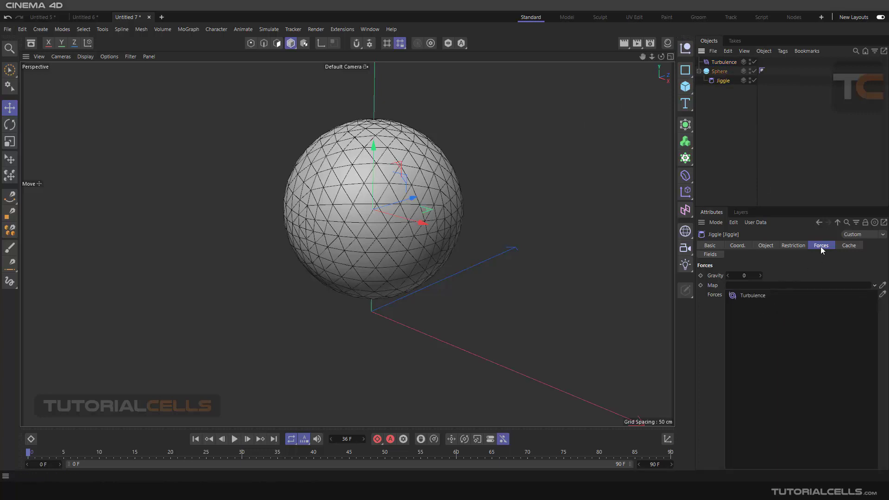
left_click(235, 439)
left_click(235, 439)
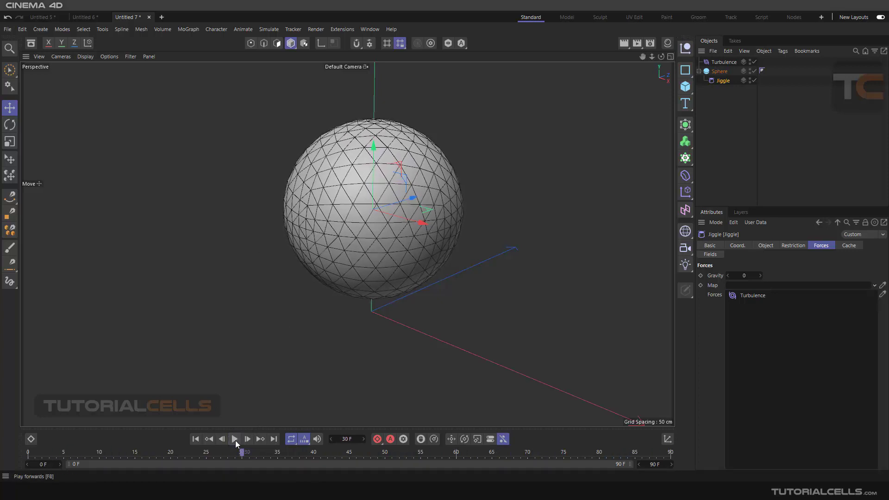
left_click(195, 439)
Set the Turbulence strength to 64.8 cm and its frequency to 62.76 % while playing the animation
left_click(723, 62)
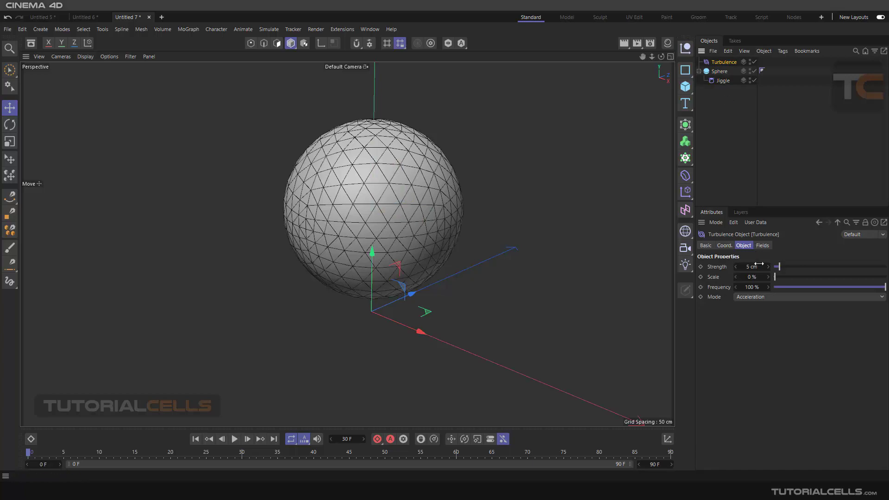
left_click_drag(777, 272, 821, 271)
left_click(234, 440)
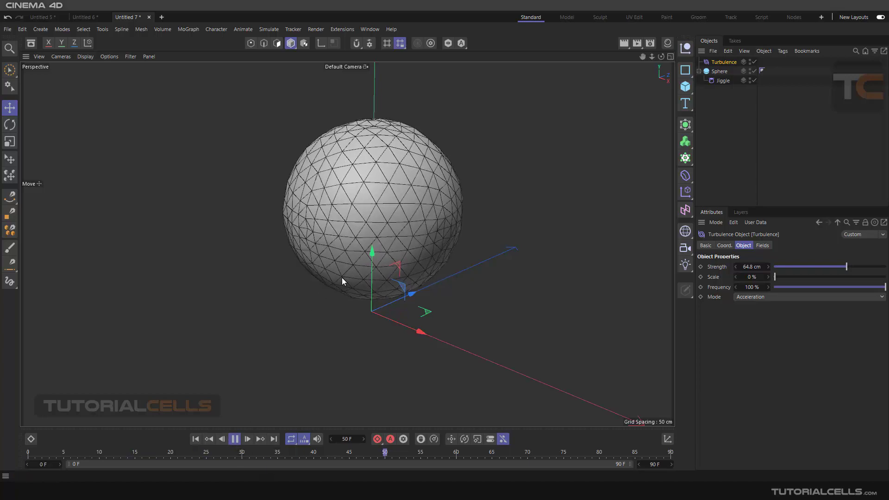
left_click_drag(829, 287, 845, 287)
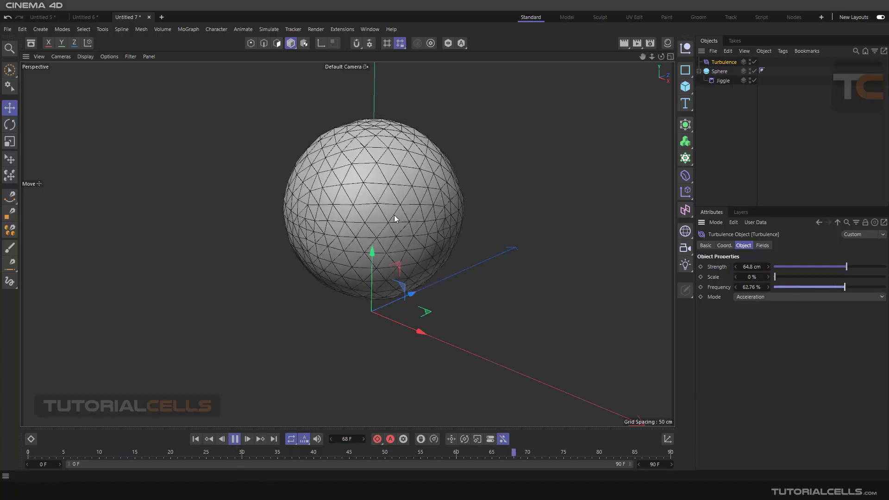
Review the Jiggle deformer's forces and the available force types during playback, and stop the animation
left_click(722, 81)
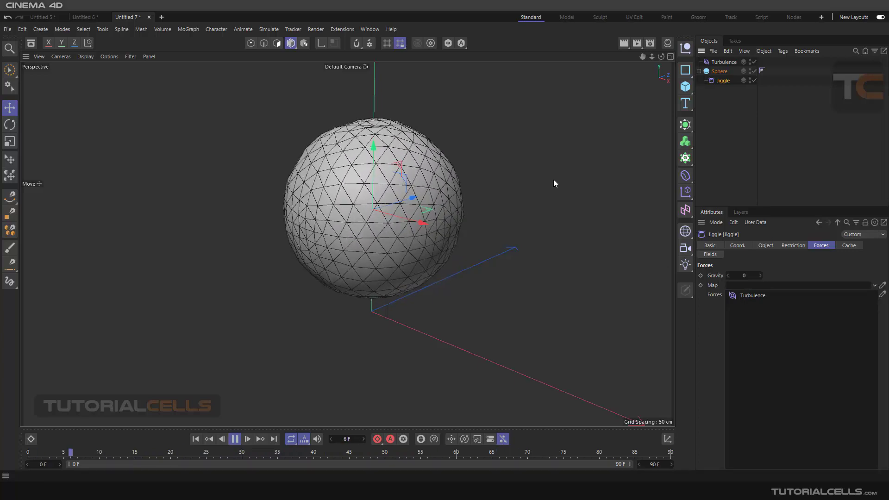
left_click(268, 29)
mouse_move(282, 95)
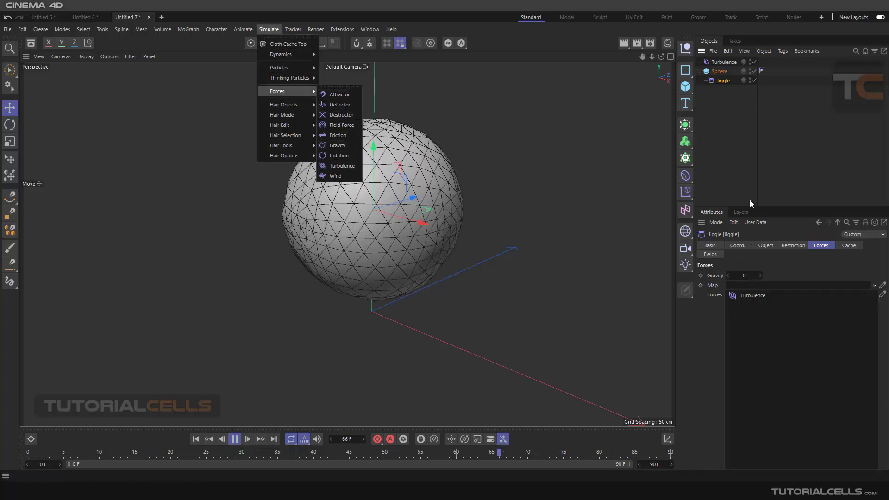
left_click(721, 154)
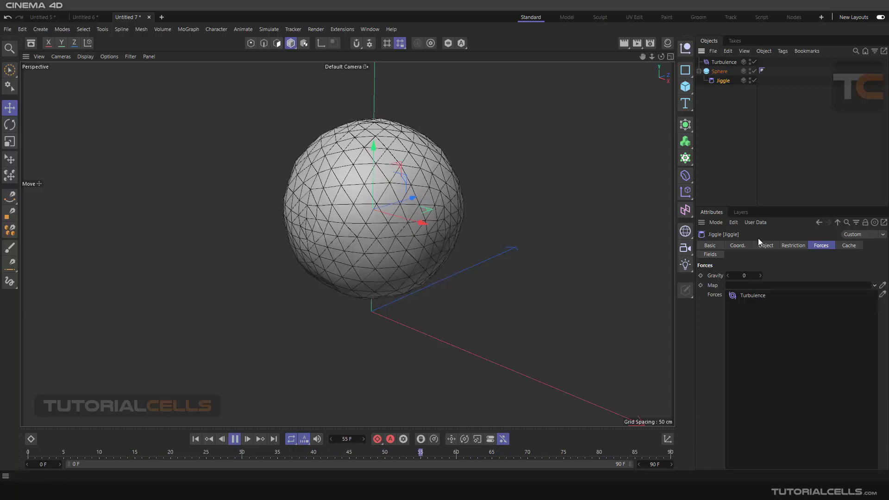
left_click(235, 439)
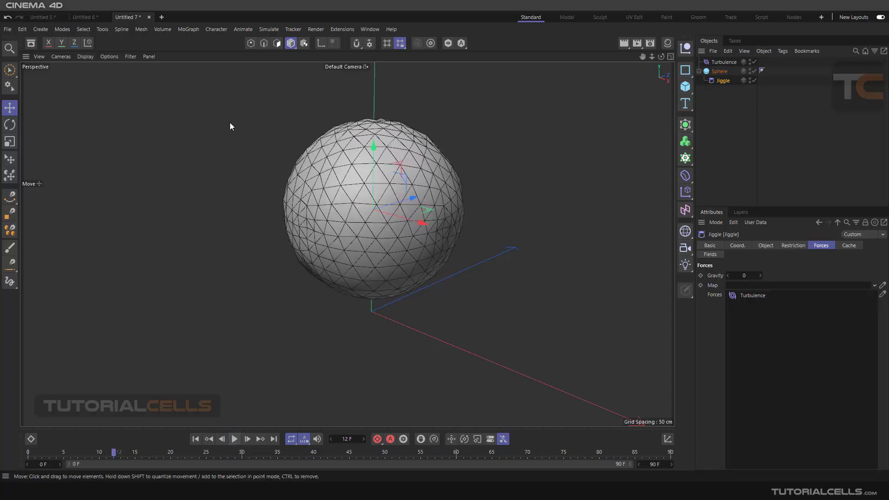
Start a new project and add a Landscape object raised to a height of about 193 cm
left_click(162, 18)
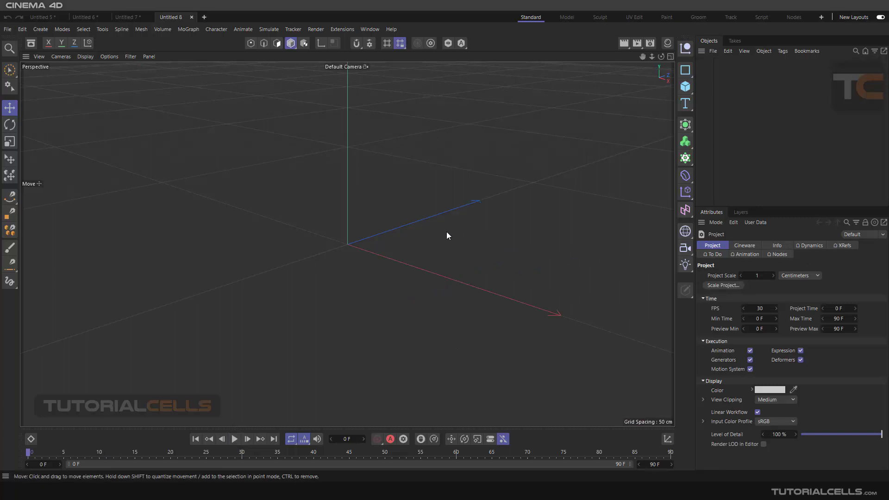
left_click(685, 87)
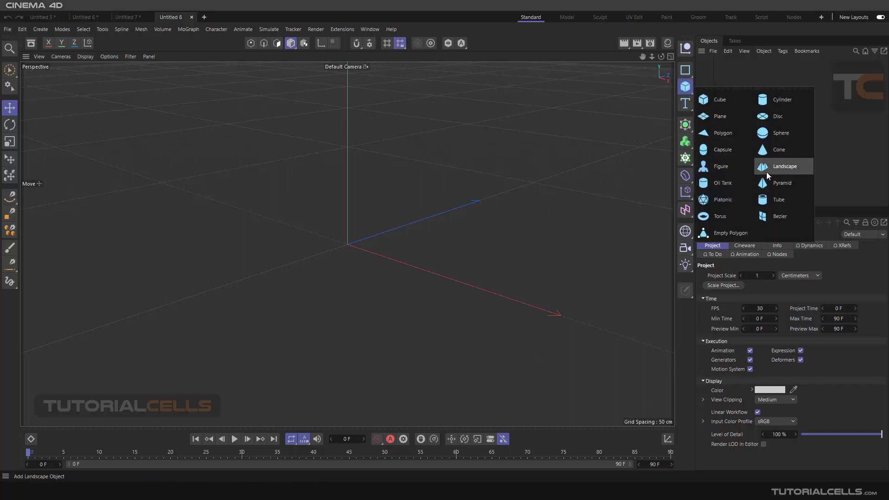
left_click(767, 171)
left_click_drag(346, 178, 340, 140)
scroll(339, 180, "down", 2)
left_click_drag(339, 184, 389, 222, "alt")
scroll(388, 221, "up", 2)
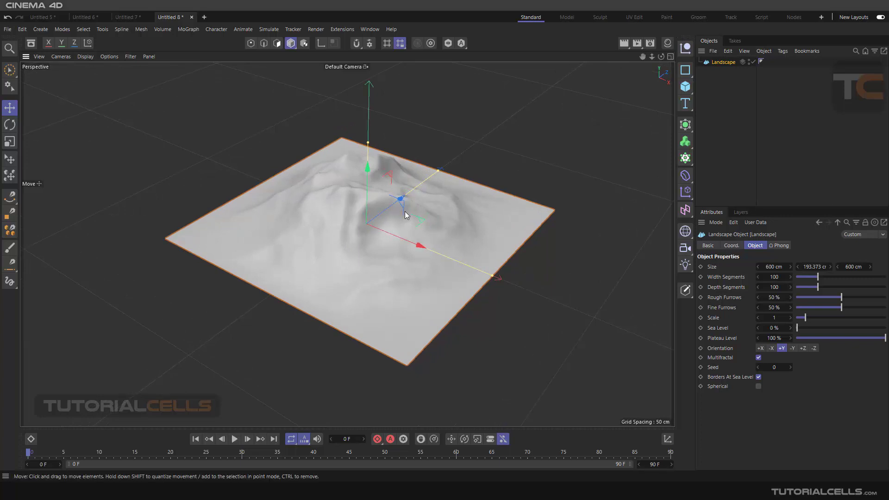
scroll(404, 211, "up", 1)
middle_click_drag(399, 201, 416, 196, "alt")
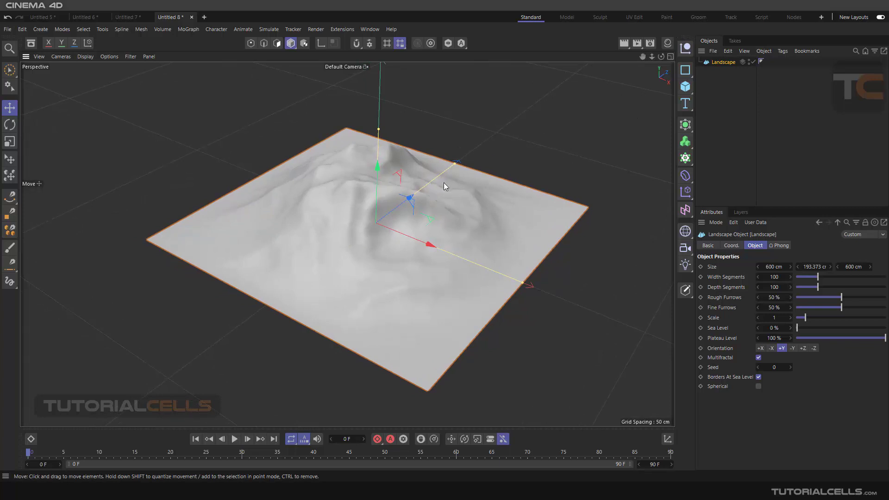
Display the landscape with shaded mesh lines and set its width and depth segments to 400
left_click(88, 57)
left_click(97, 78)
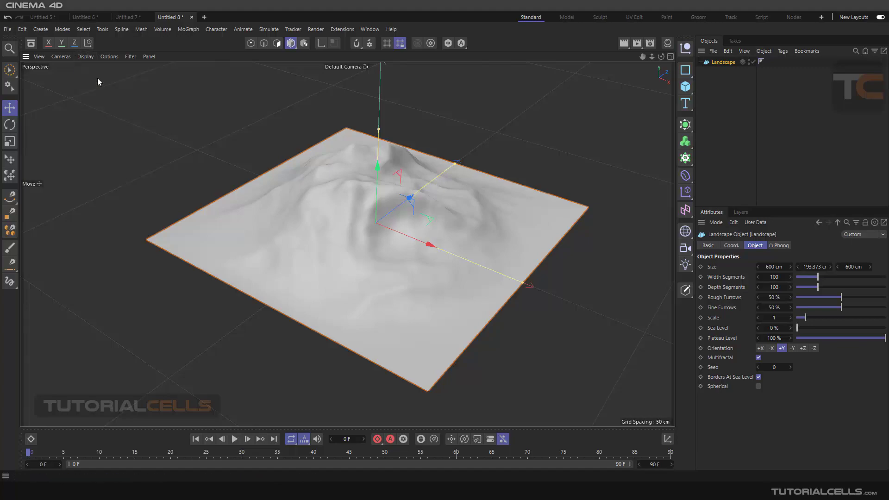
left_click_drag(818, 277, 887, 278)
left_click_drag(827, 291, 888, 288)
scroll(509, 209, "up", 3)
scroll(408, 199, "down", 2)
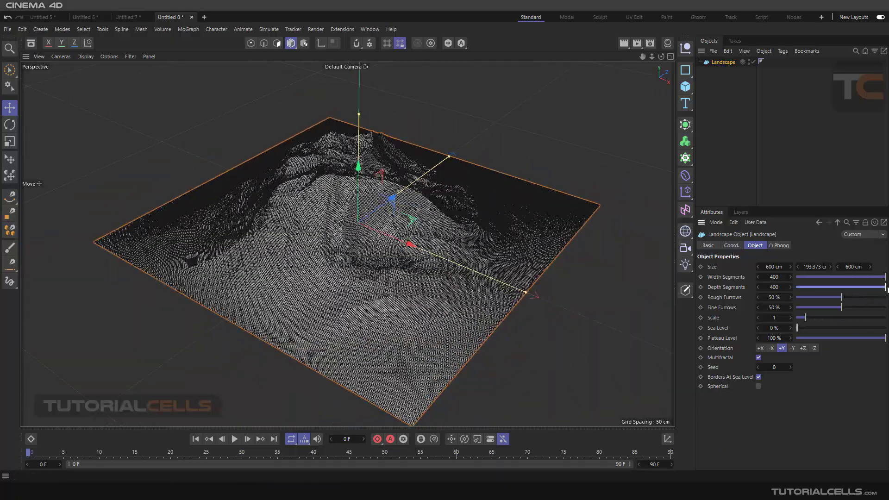
scroll(325, 226, "up", 1)
scroll(325, 226, "down", 2)
left_click_drag(401, 239, 328, 233, "alt")
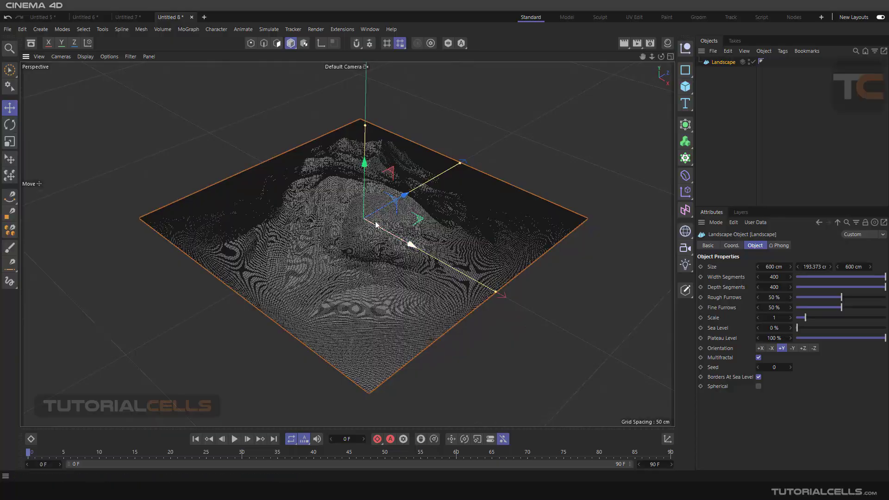
scroll(440, 273, "up", 1)
Convert the landscape into an editable polygon object and inspect its mesh up close
left_click(685, 290)
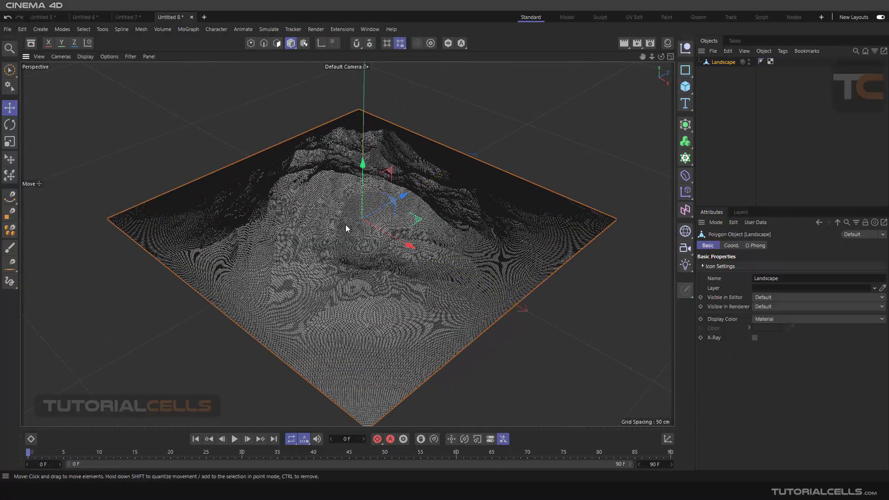
scroll(346, 218, "up", 5)
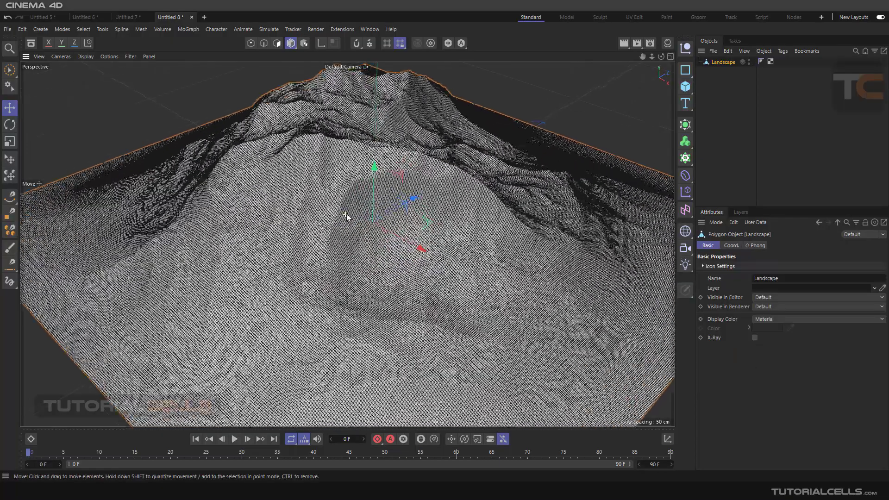
scroll(347, 213, "down", 5)
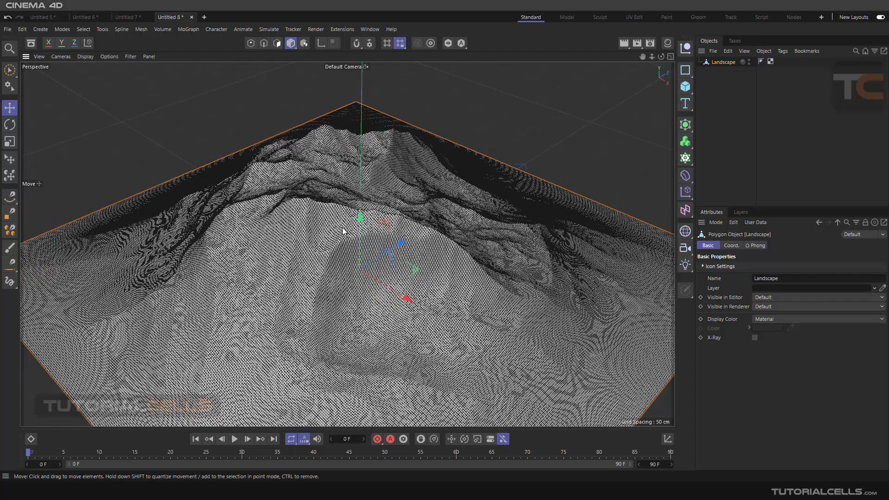
left_click_drag(343, 231, 352, 232, "alt")
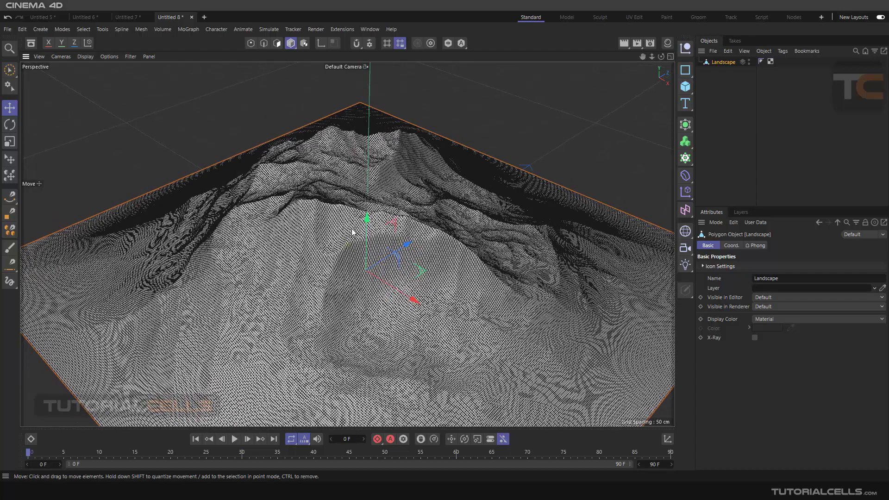
right_click(498, 111)
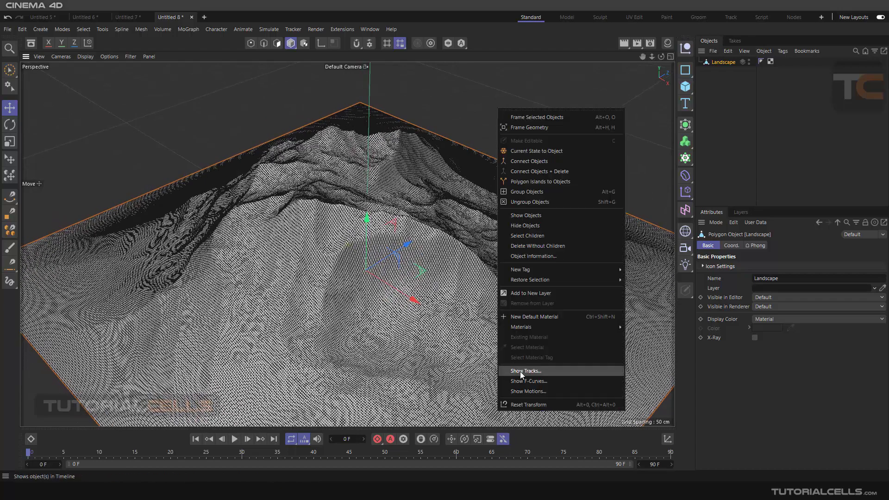
left_click(718, 64)
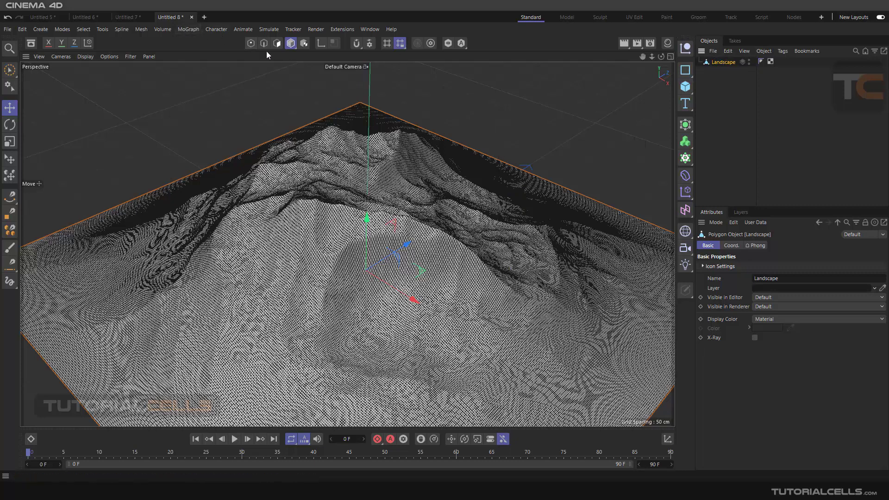
Paint a vertex map across the landscape's front hill in point mode using the Brush in Paint mode, raising its strength to 100 %
left_click(253, 44)
right_click(579, 102)
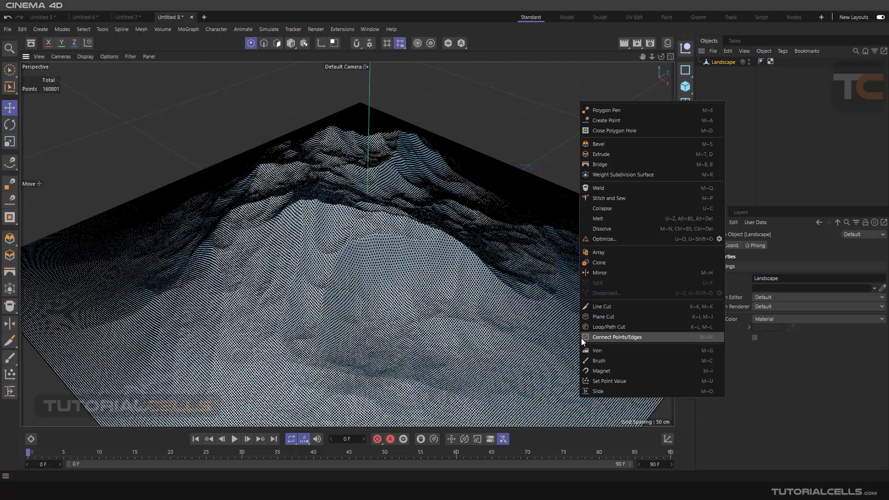
left_click(598, 360)
left_click(794, 286)
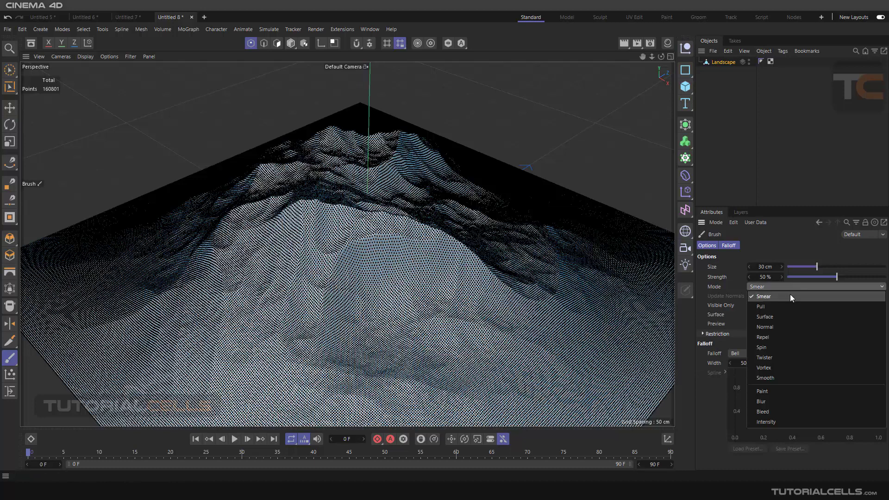
left_click(764, 391)
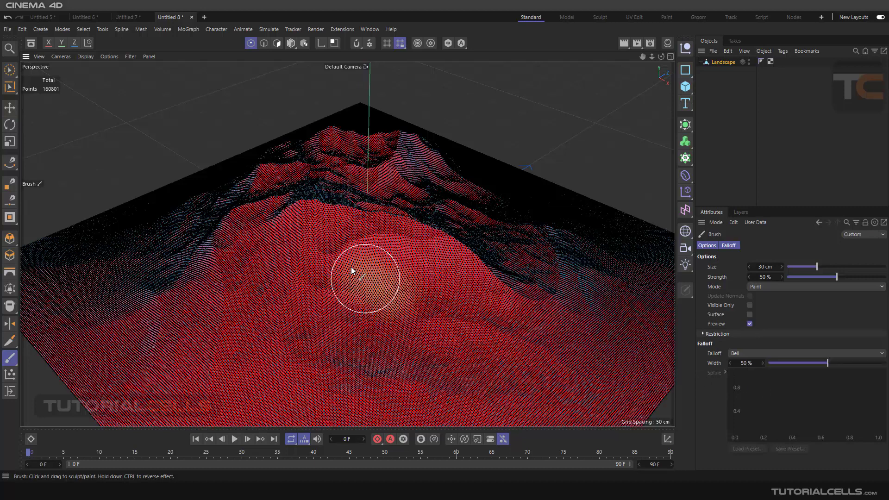
mouse_move(353, 268)
left_mouse_down()
mouse_move(312, 274)
mouse_move(357, 262)
mouse_move(399, 278)
left_mouse_up()
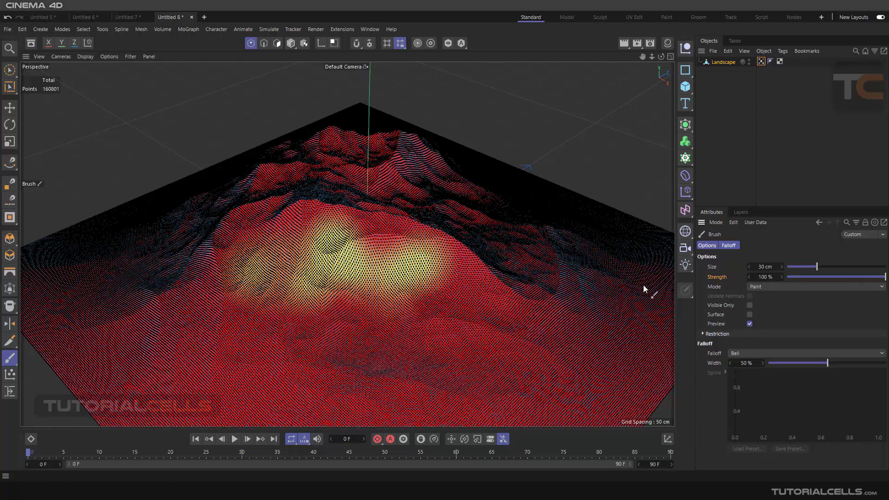
mouse_move(426, 311)
left_mouse_down()
mouse_move(347, 284)
mouse_move(324, 235)
mouse_move(297, 236)
left_mouse_up()
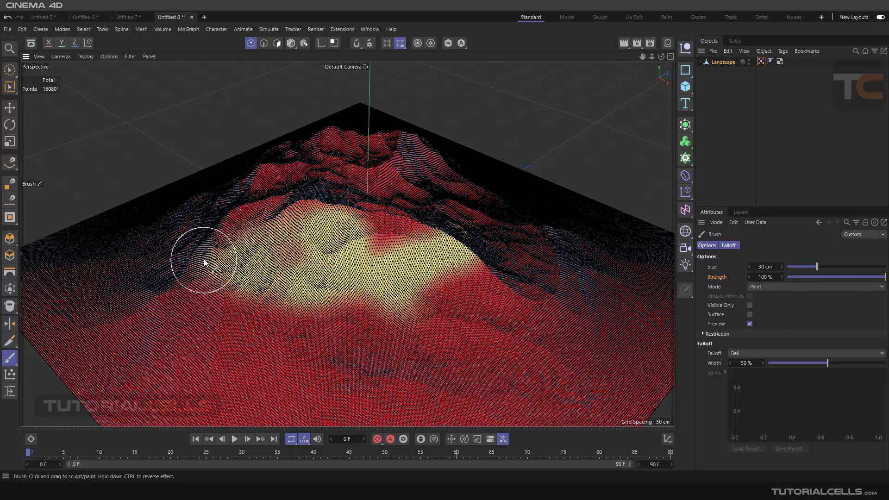
Extend the painted vertex map over the landscape's remaining slopes and surrounding ground with the 30 cm Brush at 100 % strength
mouse_move(204, 262)
left_mouse_down()
mouse_move(262, 186)
mouse_move(529, 241)
mouse_move(448, 227)
mouse_move(331, 318)
mouse_move(201, 238)
mouse_move(284, 252)
mouse_move(250, 226)
mouse_move(407, 258)
left_mouse_up()
mouse_move(254, 274)
left_mouse_down()
mouse_move(428, 359)
mouse_move(437, 304)
mouse_move(527, 319)
mouse_move(598, 297)
mouse_move(621, 310)
mouse_move(518, 314)
mouse_move(252, 381)
mouse_move(328, 374)
mouse_move(241, 277)
left_mouse_up()
mouse_move(241, 277)
left_mouse_down("alt")
mouse_move(252, 295)
mouse_move(246, 281)
mouse_move(262, 291)
left_mouse_up("alt")
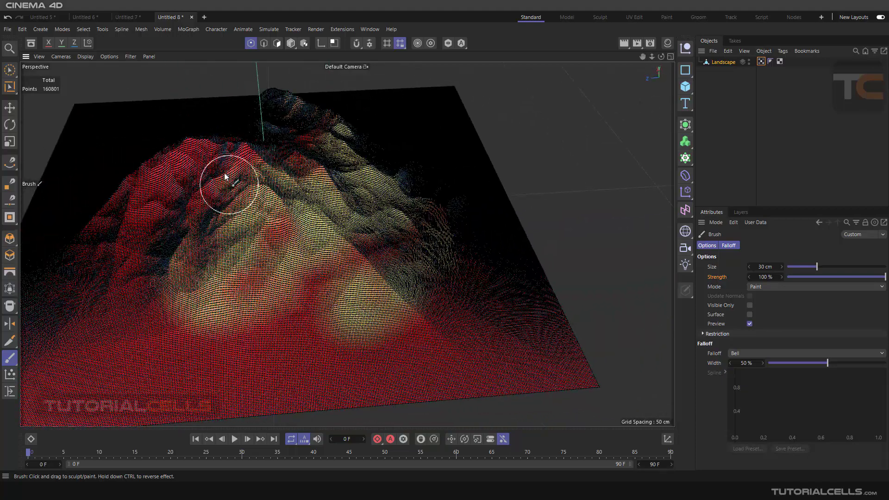
mouse_move(195, 278)
left_mouse_down("alt")
mouse_move(294, 252)
mouse_move(348, 264)
mouse_move(268, 272)
mouse_move(393, 373)
mouse_move(246, 319)
mouse_move(288, 225)
left_mouse_up("alt")
mouse_move(168, 363)
left_mouse_down("alt")
mouse_move(254, 304)
mouse_move(252, 198)
mouse_move(149, 231)
left_mouse_up("alt")
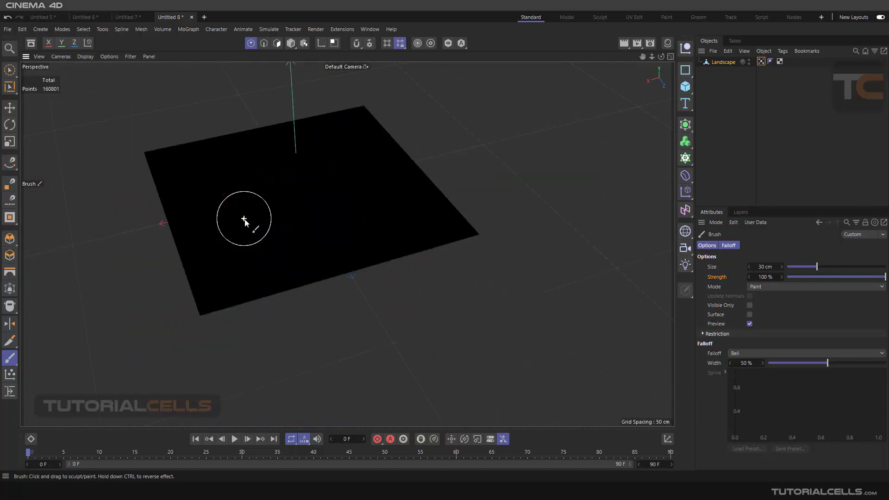
left_click_drag(244, 219, 298, 149, "alt")
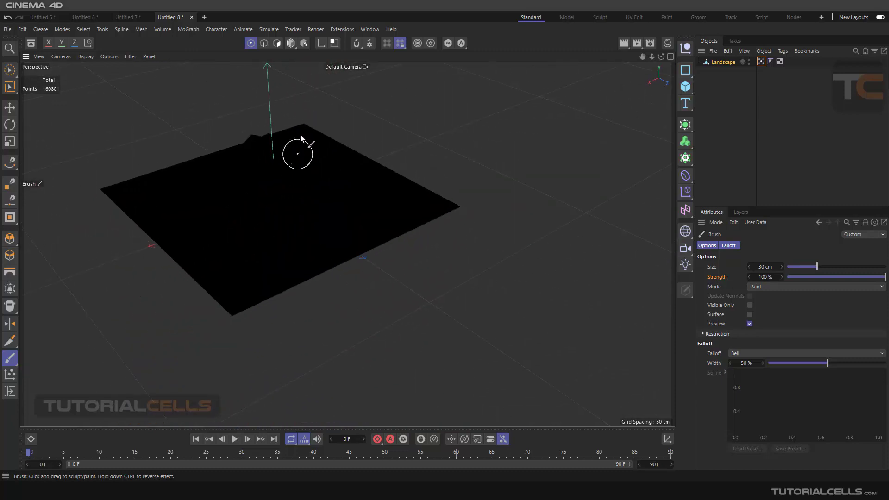
Switch to model mode and display the landscape with Gouraud Shading without mesh lines, inspecting the painted vertex map
left_click(290, 43)
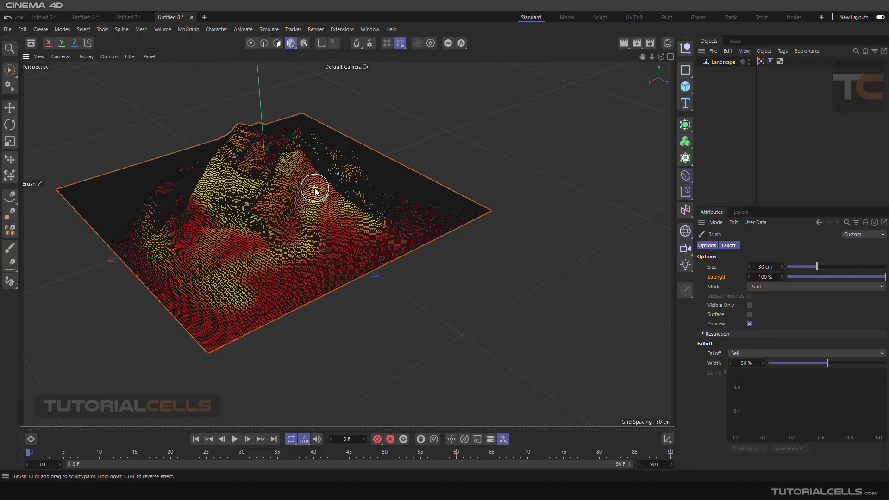
left_click_drag(315, 190, 445, 200, "alt")
left_click(10, 107)
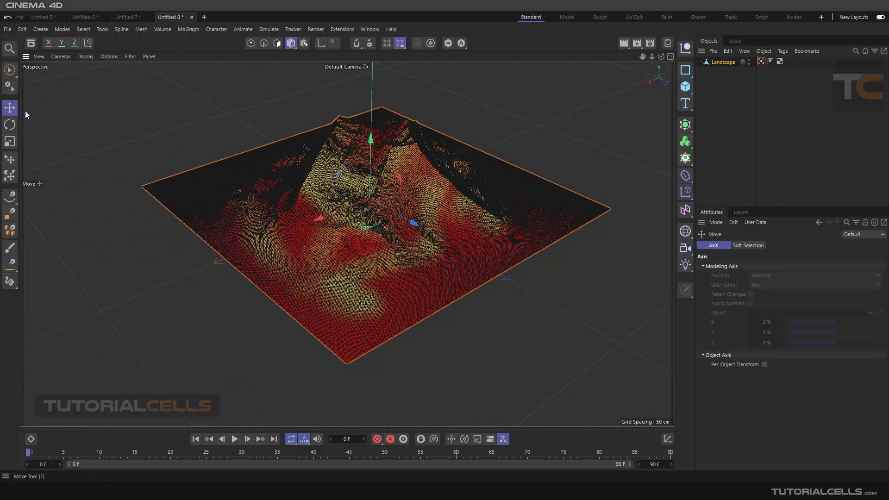
left_click(86, 56)
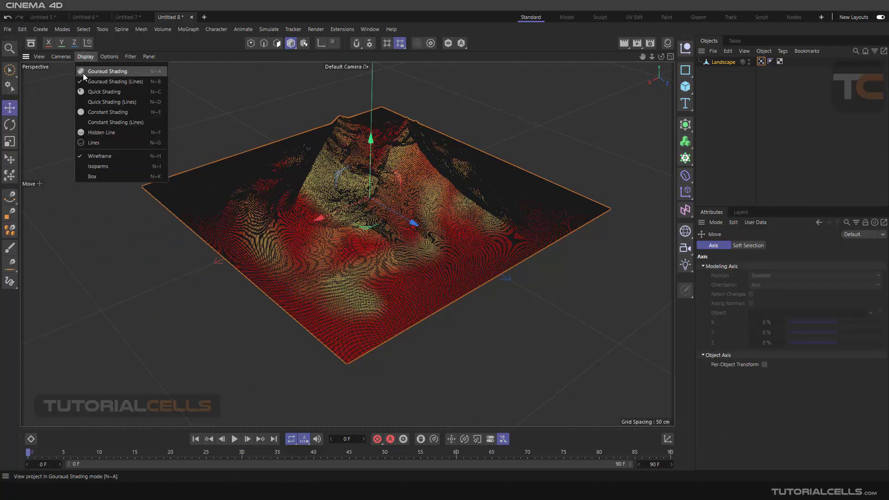
left_click(93, 81)
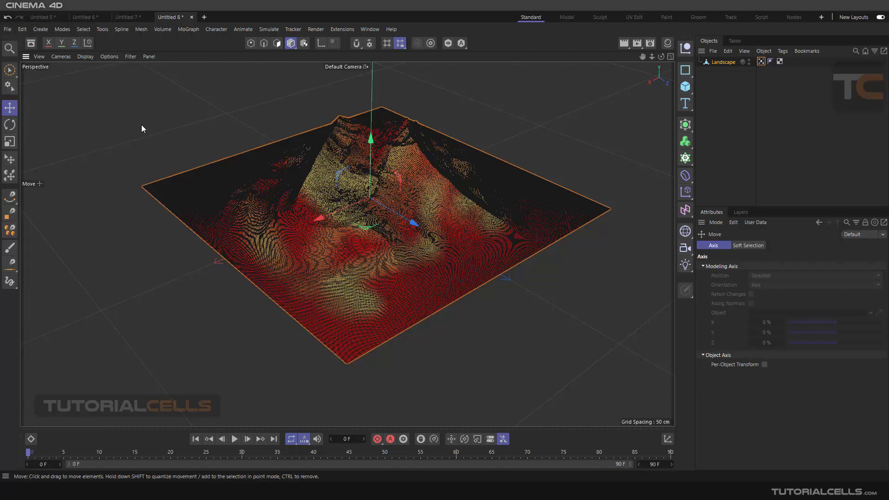
left_click(87, 57)
left_click(88, 73)
scroll(469, 229, "up", 2)
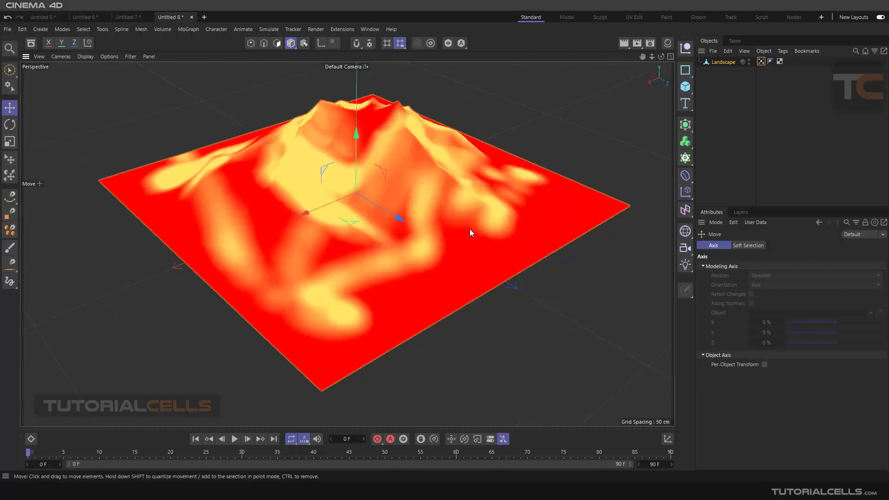
left_click_drag(470, 230, 346, 212, "alt")
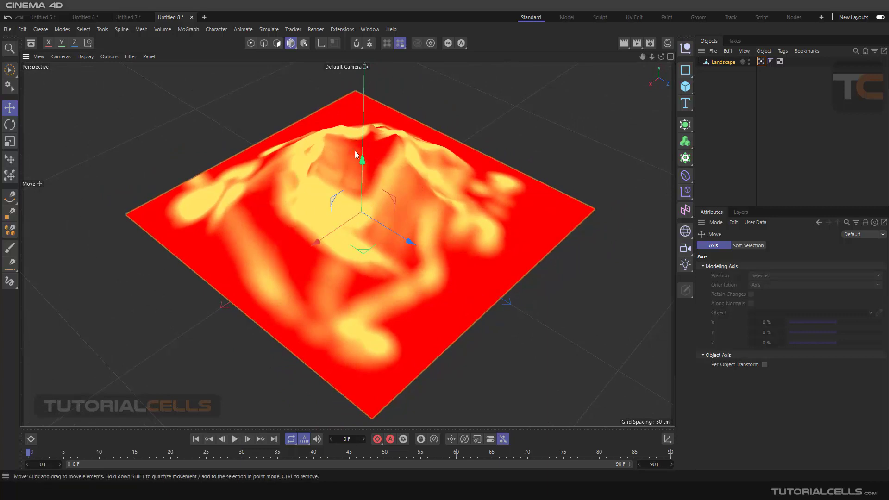
Add a Jiggle deformer as a child of the landscape, undoing the Bend deformer added by mistake
left_click(755, 70)
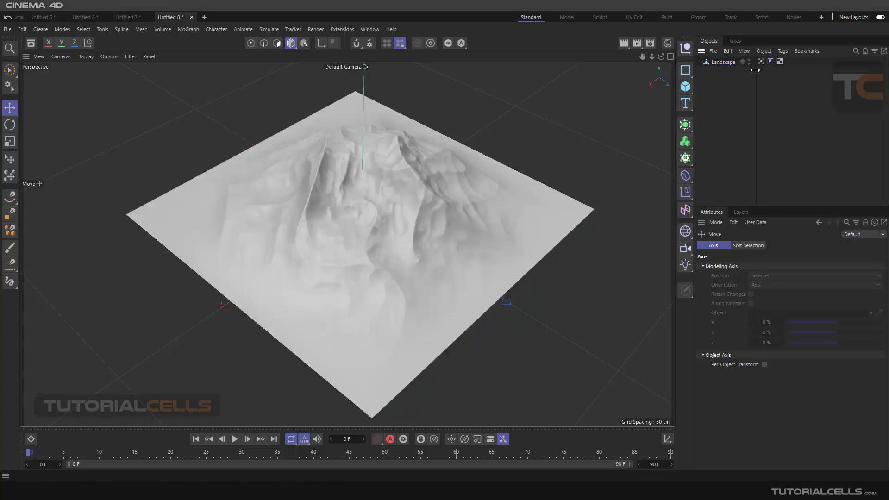
left_click(724, 62)
left_click(685, 177, "shift")
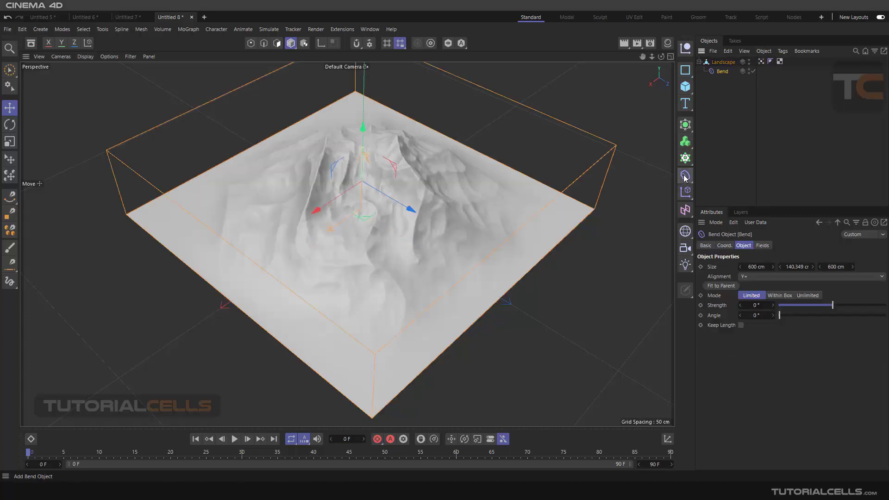
key("ctrl+z")
left_click(684, 176)
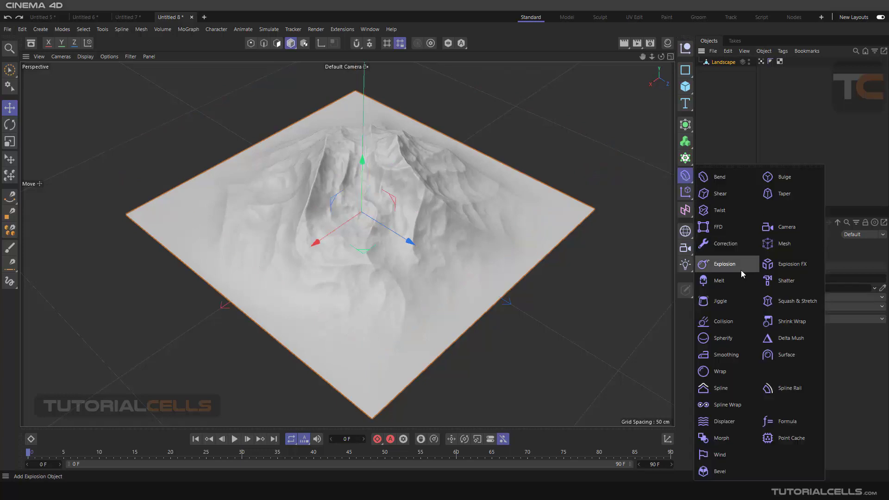
left_click(721, 301, "shift")
scroll(430, 230, "down", 5)
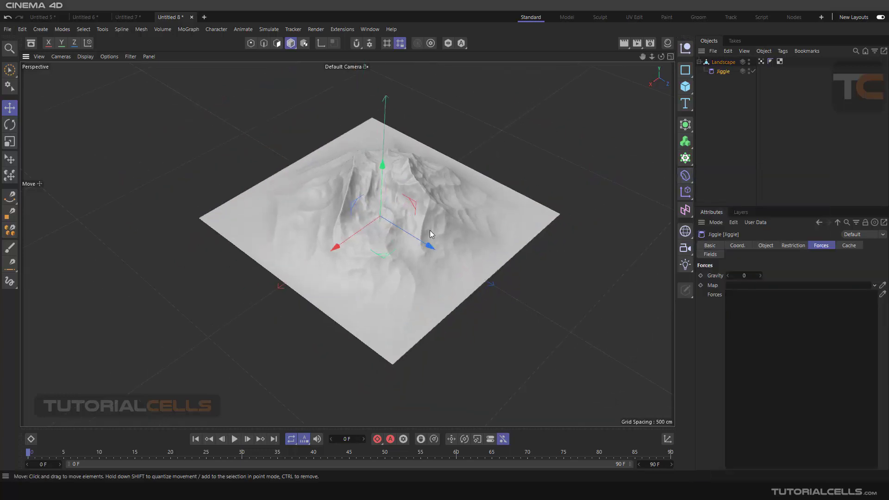
left_click_drag(396, 226, 403, 197, "alt")
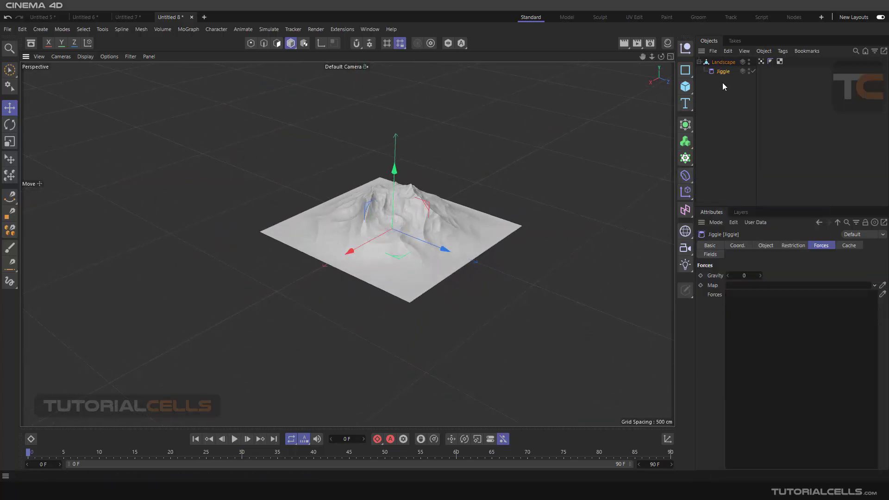
Turn off the Jiggle deformer and delete the keyframe mistakenly recorded on it at frame 0
scroll(382, 213, "down", 3)
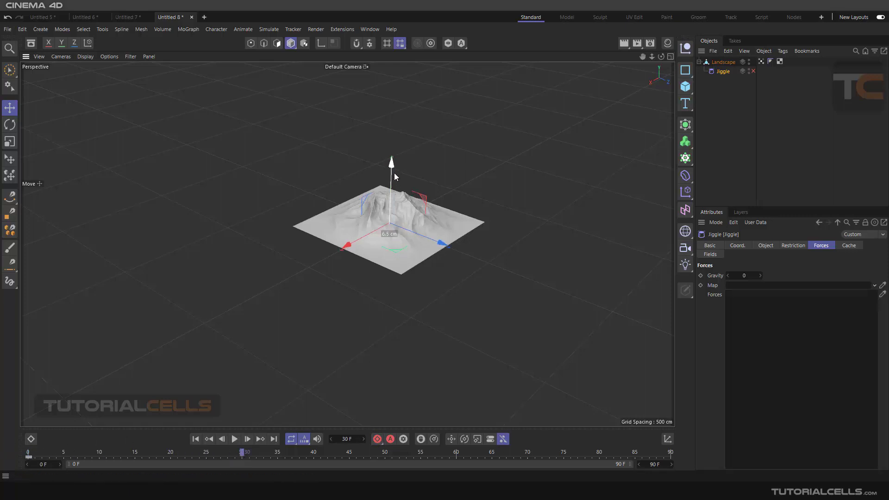
left_click(723, 62)
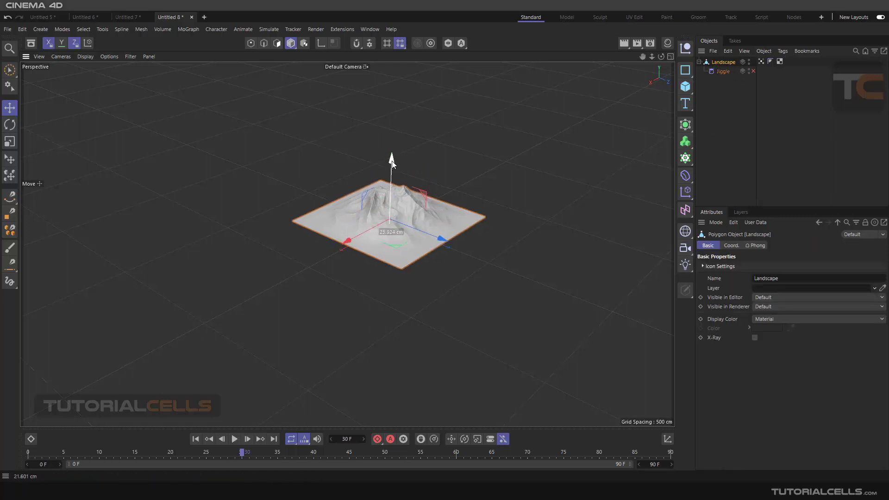
left_click(717, 72)
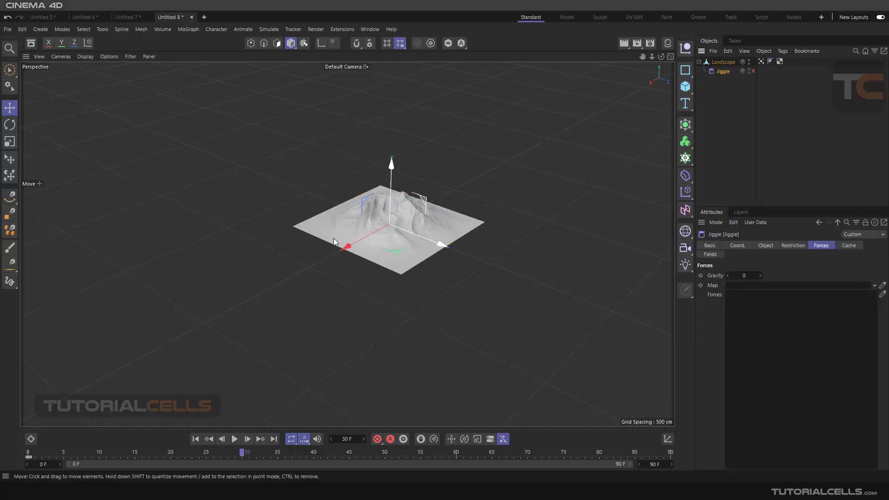
left_click(31, 460)
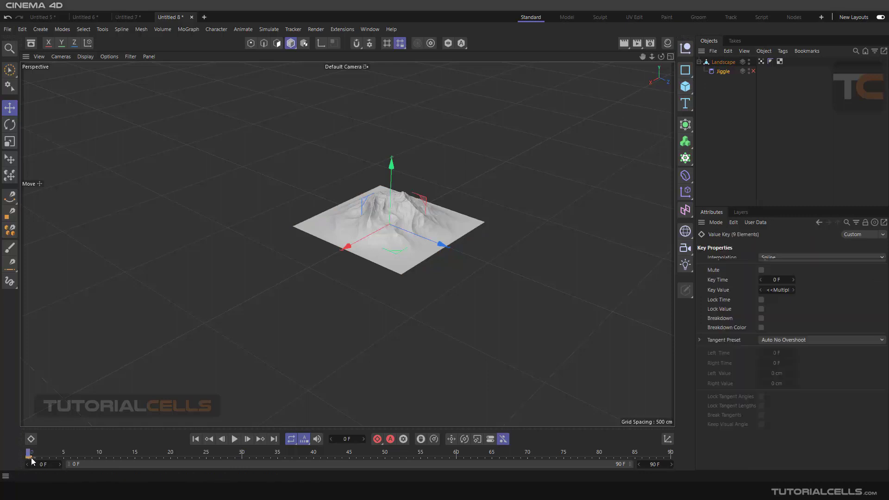
Animate the landscape's height with keyframes for its resting position at frame 0, raised at frame 30 and lowered at frame 60
left_click(719, 62)
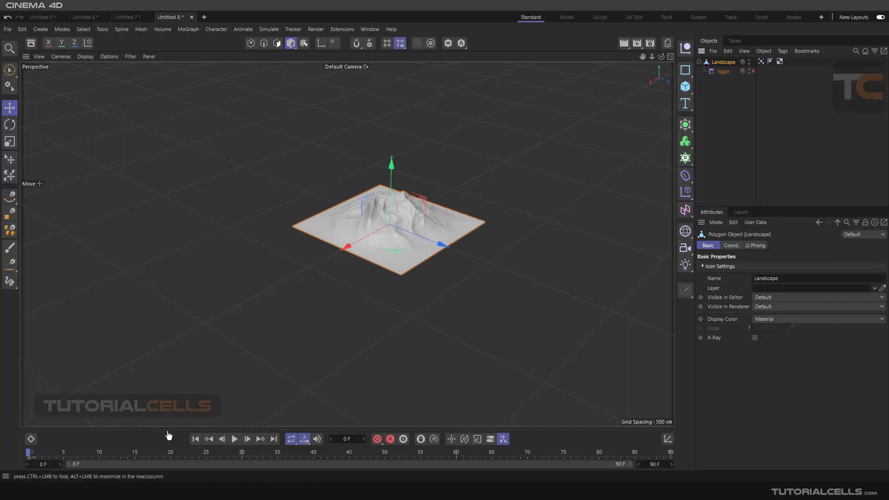
scroll(377, 233, "down", 1)
middle_click_drag(377, 232, 368, 262, "alt")
left_click_drag(382, 200, 386, 160)
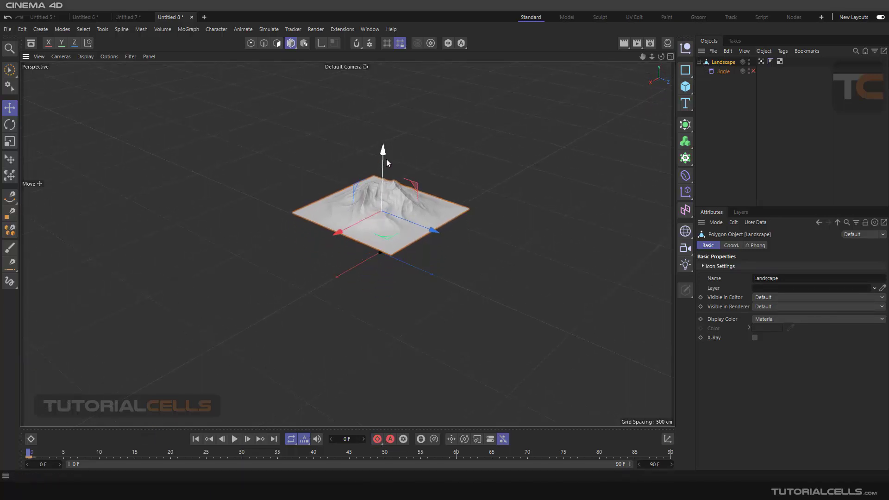
key("ctrl+z")
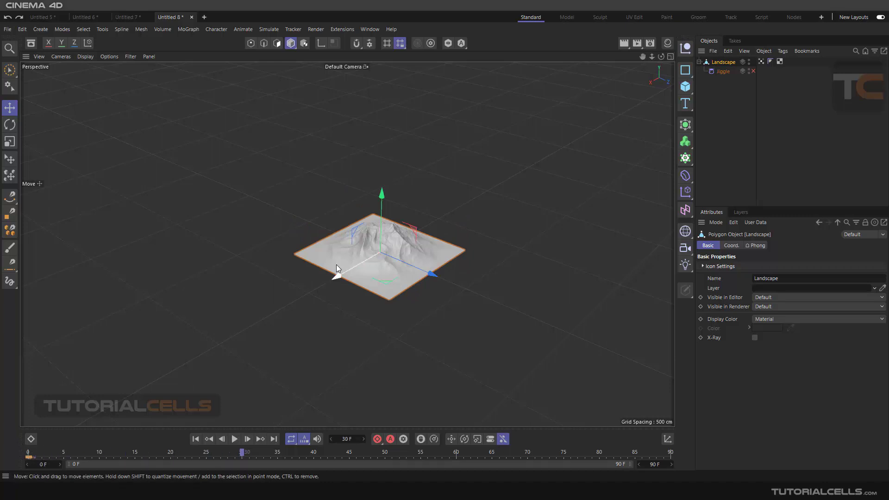
left_click_drag(384, 204, 387, 148)
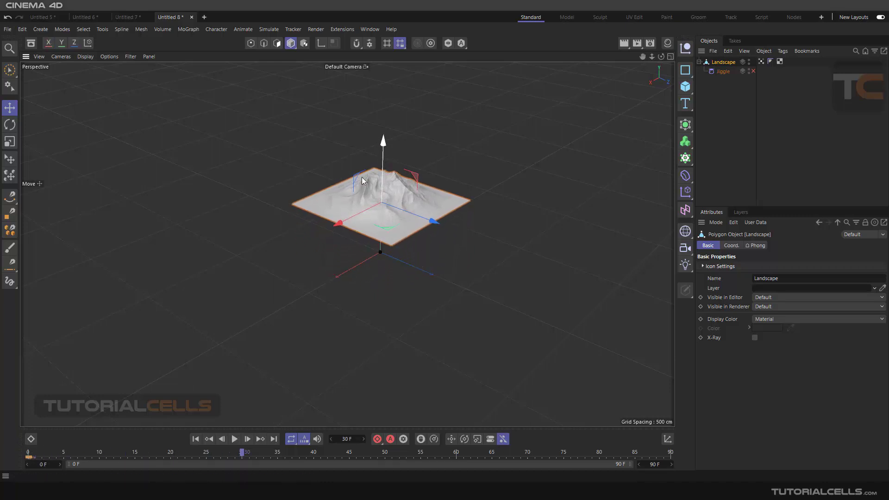
left_click(378, 439)
left_click_drag(383, 141, 385, 201)
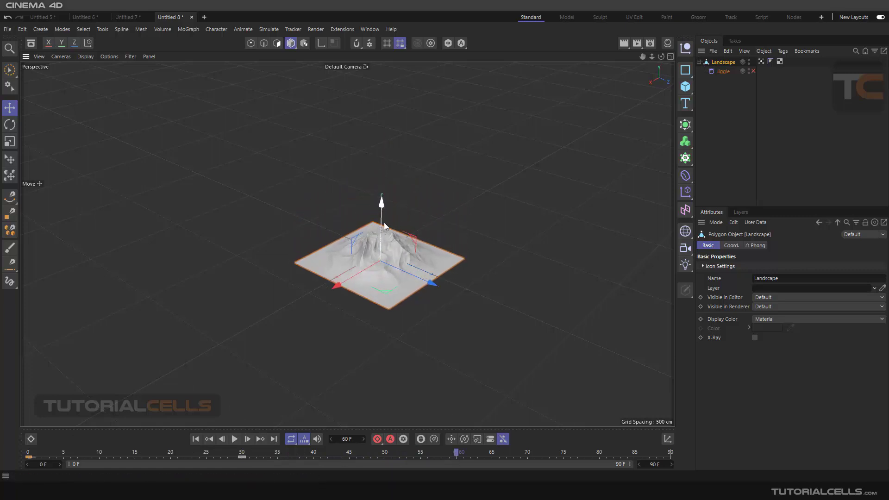
left_click(378, 439)
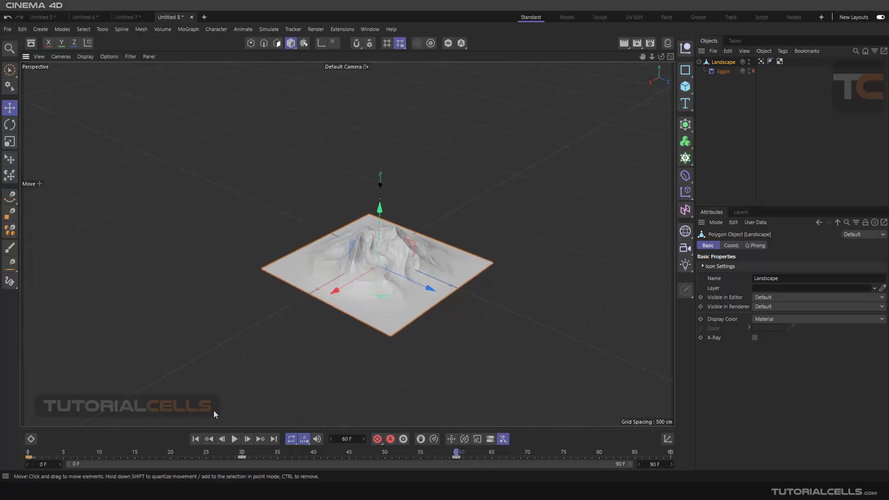
Play the landscape animation and extend the project's end to frame 150
left_click(235, 439)
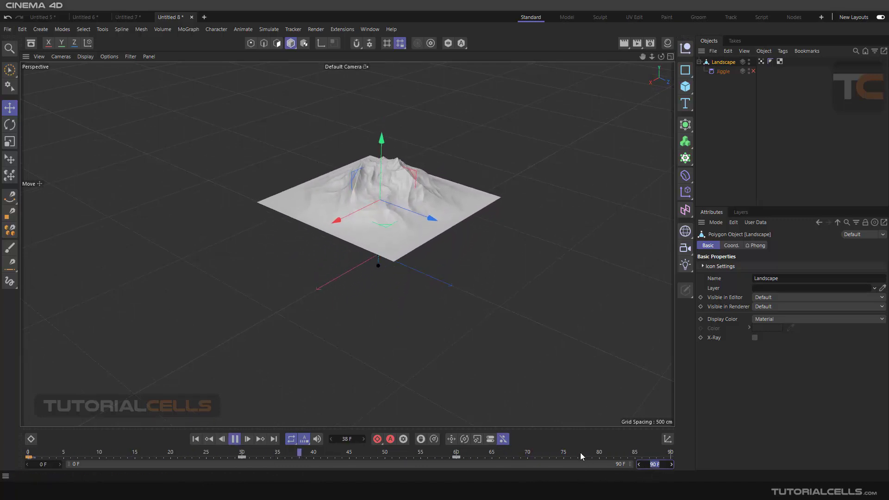
type("150")
key("Return")
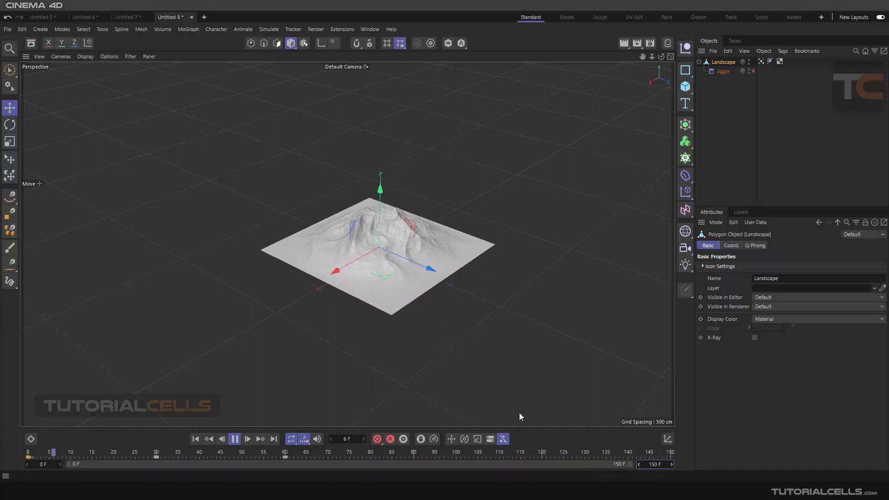
Set all of the landscape's keyframes to Step interpolation in the Dope Sheet, close the timeline and stop playback
right_click(525, 109)
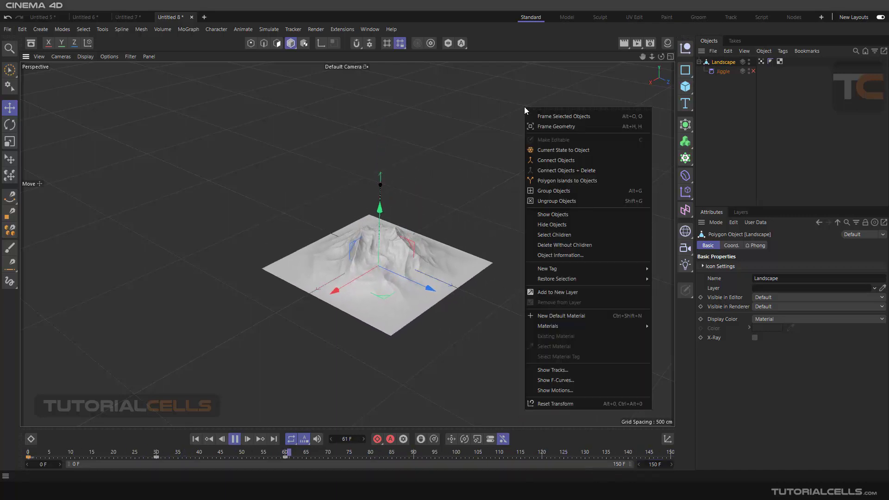
left_click(548, 369)
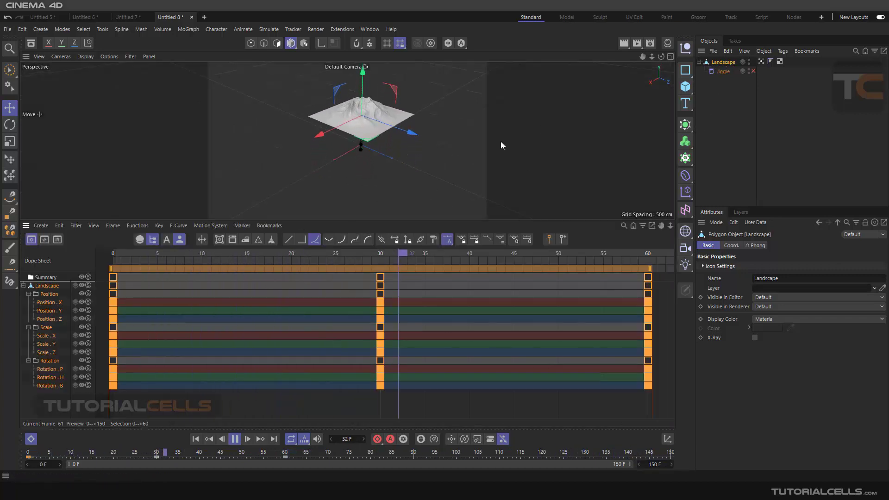
left_click(302, 240)
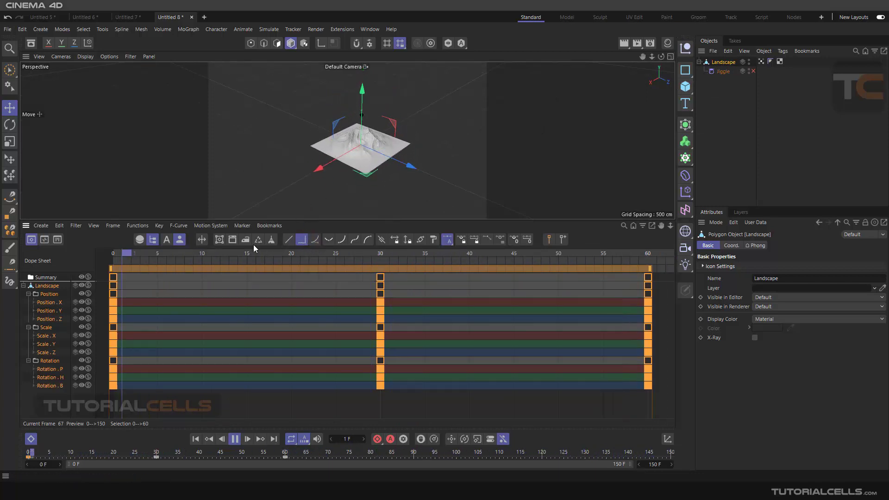
left_click(29, 440)
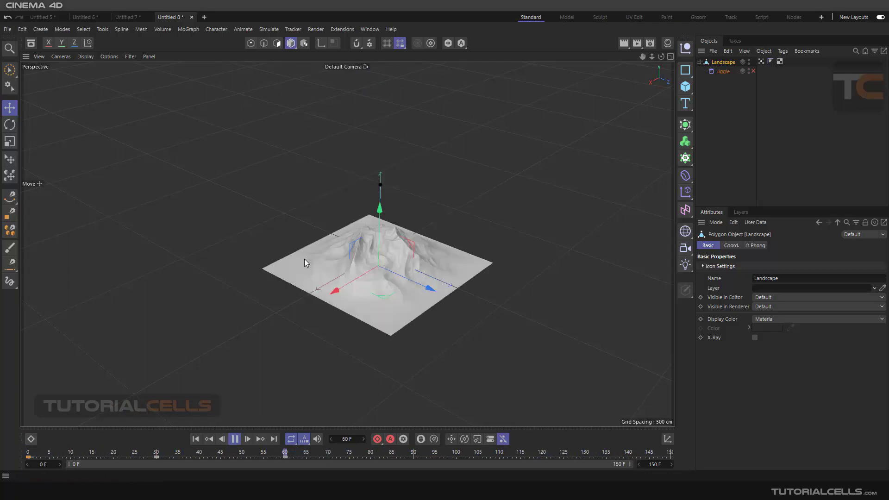
left_click(234, 440)
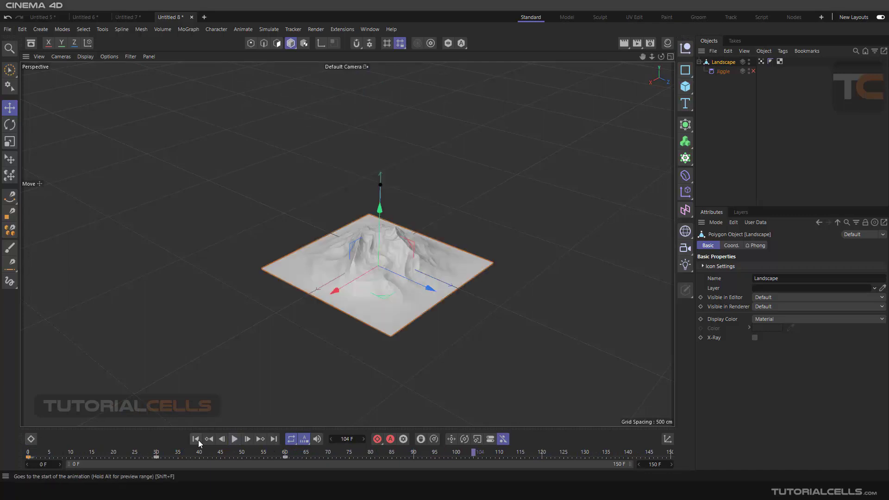
Turn the Jiggle deformer back on, play the animation to check its effect, and show the deformer's Forces settings
left_click(753, 71)
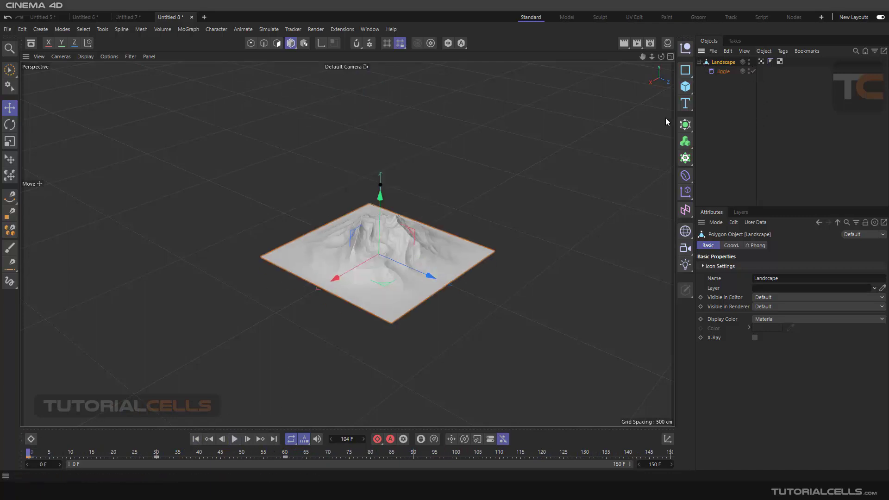
left_click(236, 440)
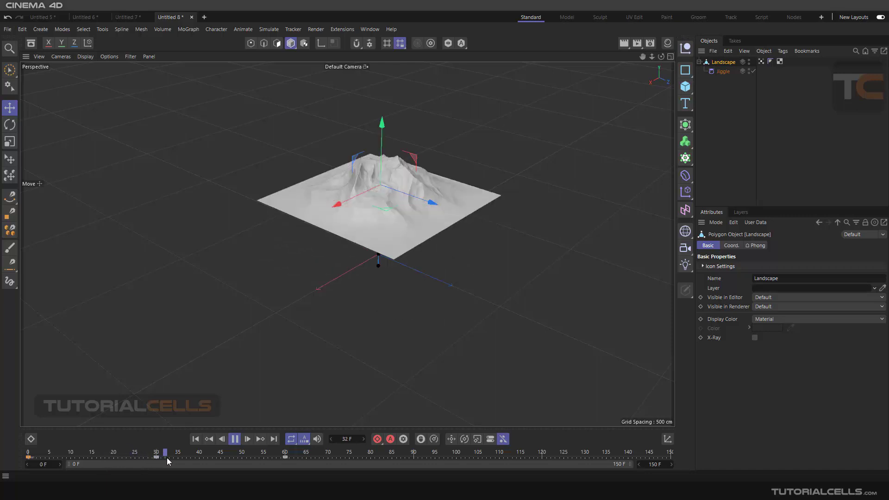
left_click(235, 439)
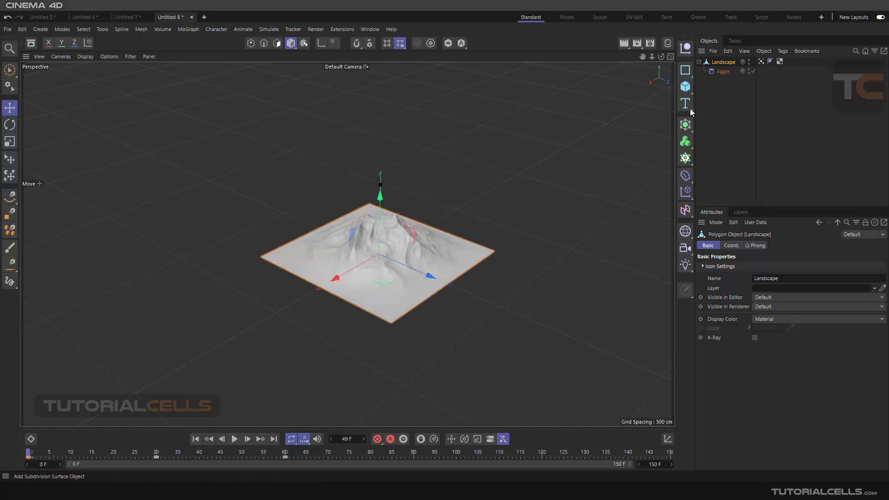
left_click(722, 72)
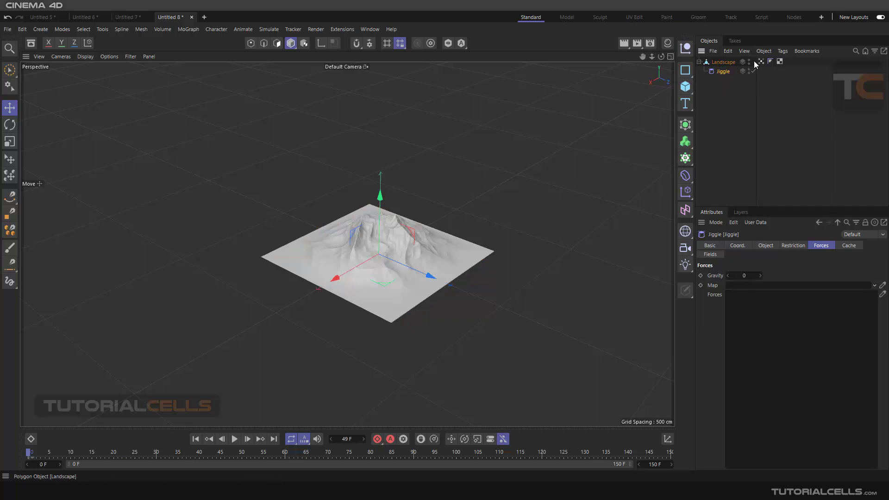
Restrict the Jiggle deformer with the landscape's vertex map, play the animation to check it, and return to the first frame
left_click(787, 245)
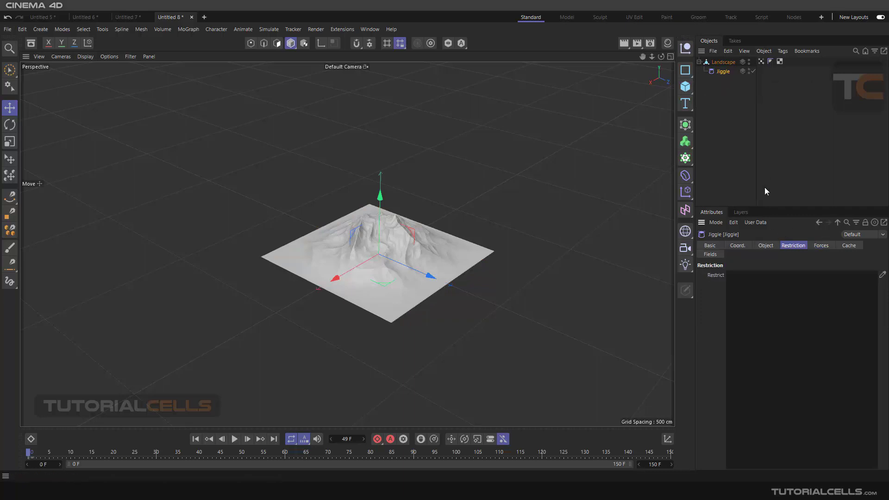
left_click_drag(761, 60, 758, 185)
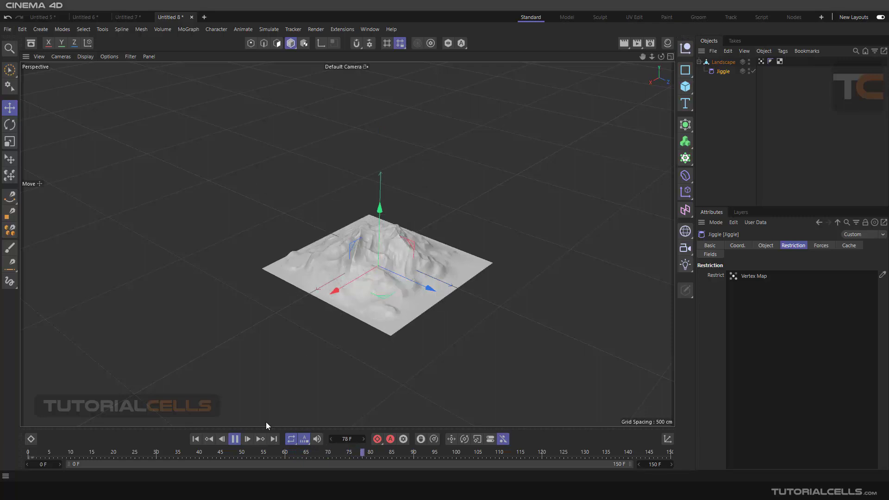
left_click(235, 439)
left_click(196, 439)
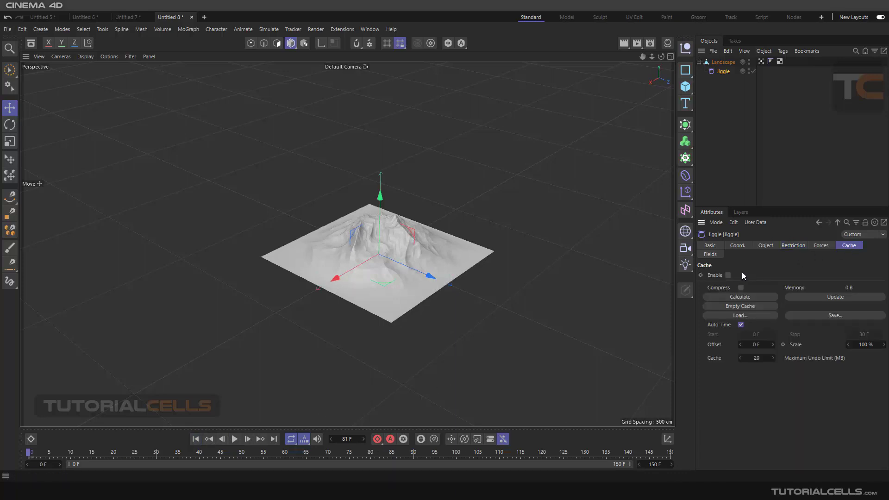
Enable and calculate the Jiggle deformer's cache with compression turned on, and play the cached animation
left_click(728, 275)
left_click(719, 296)
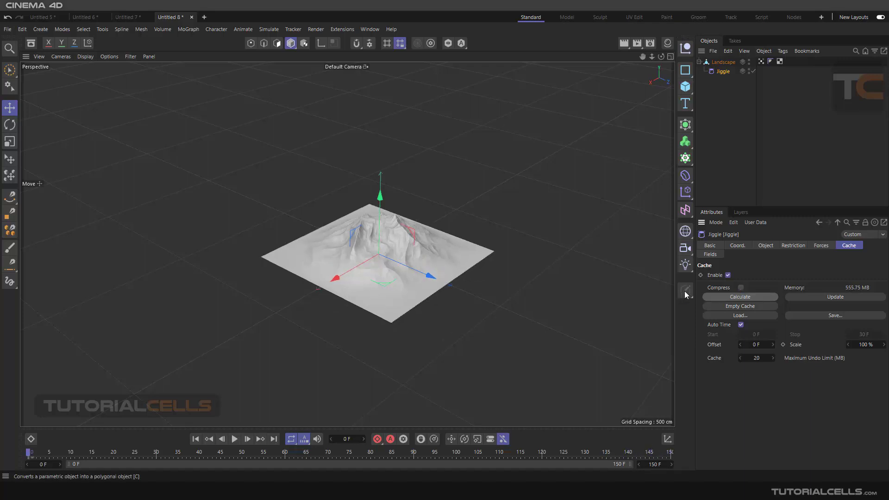
left_click(742, 287)
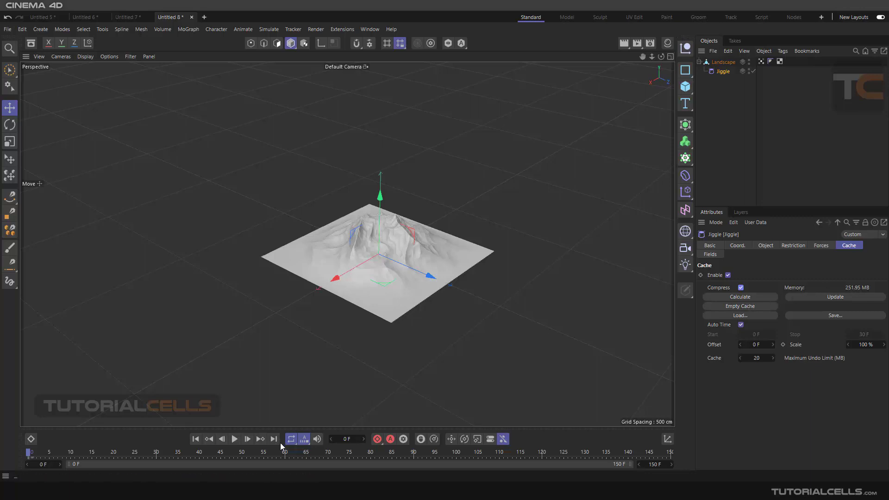
left_click(235, 439)
left_click(235, 440)
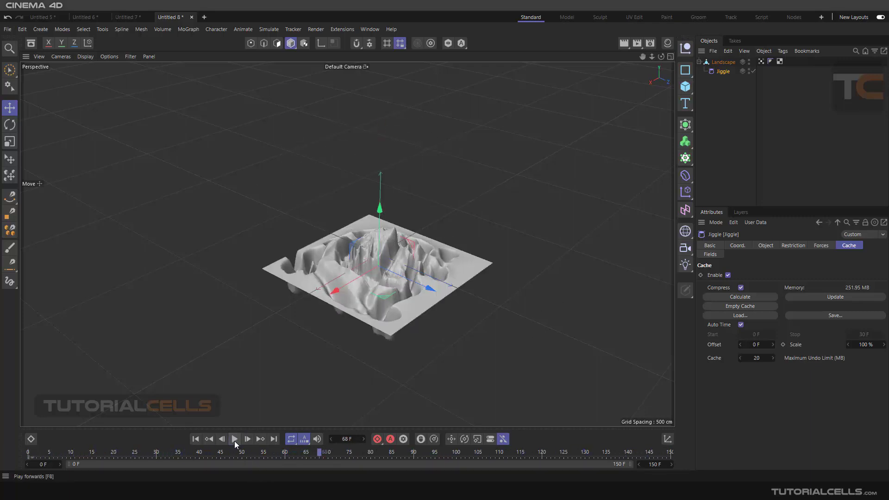
Review the Jiggle deformer's object properties, cache and Fields settings, including the field types available for limiting it
left_click(767, 245)
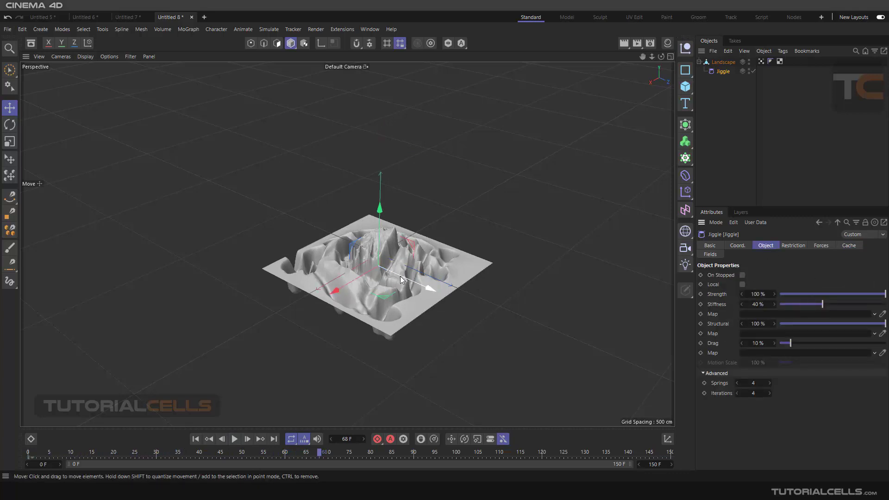
left_click(844, 246)
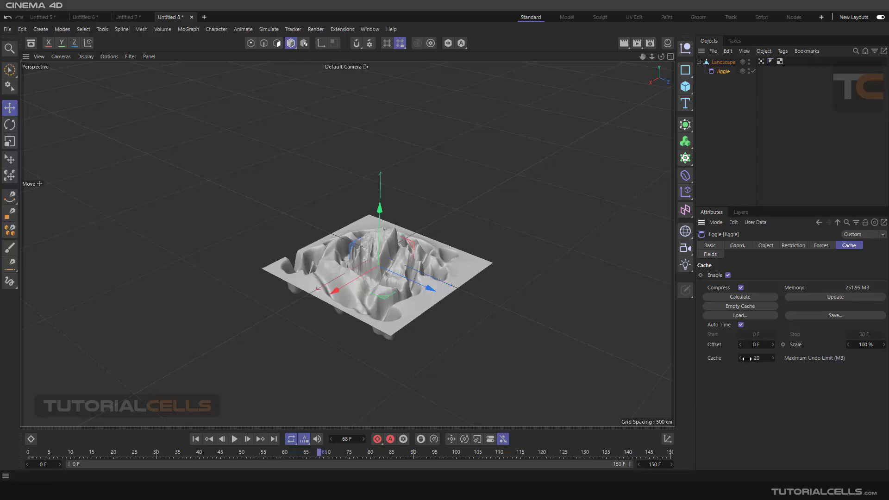
left_click(711, 255)
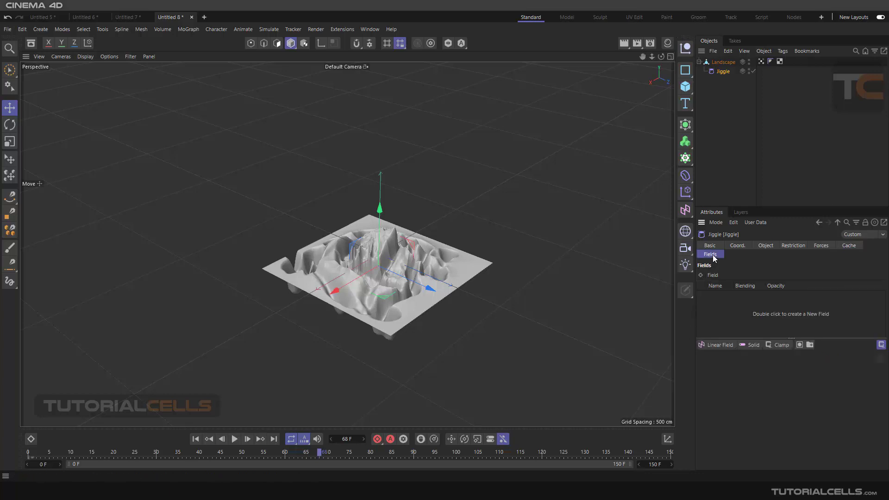
left_click(725, 345)
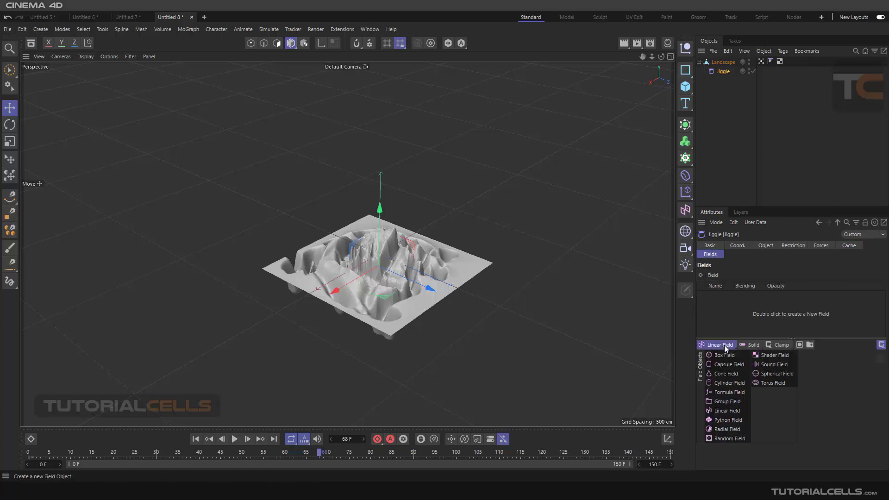
left_click(688, 160)
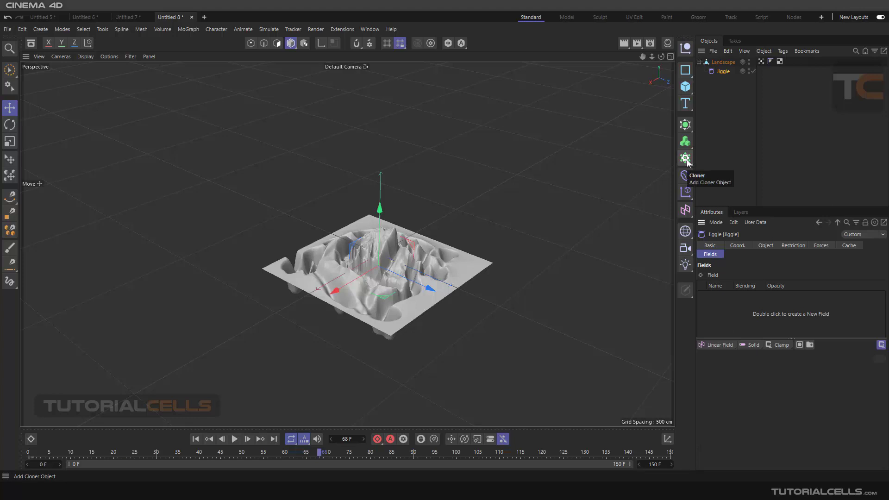